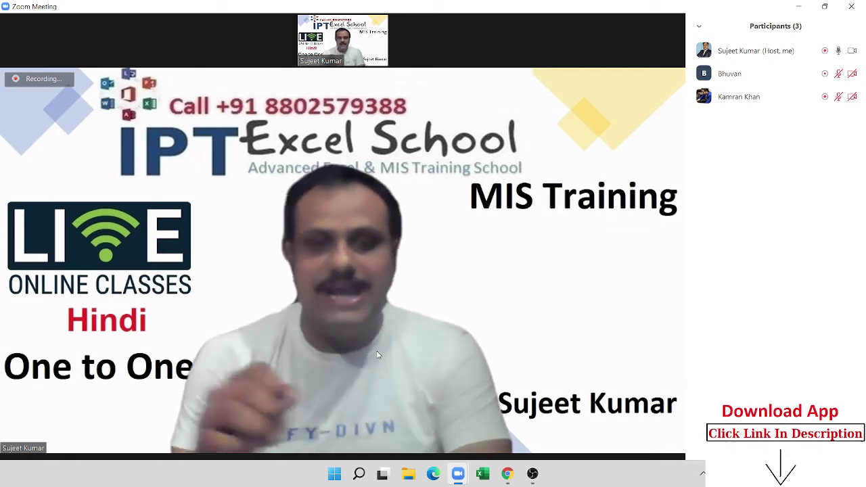
Turn the Touch up my appearance setting down in Zoom's video settings
{"action": "left_click", "coordinate": [100, 443]}
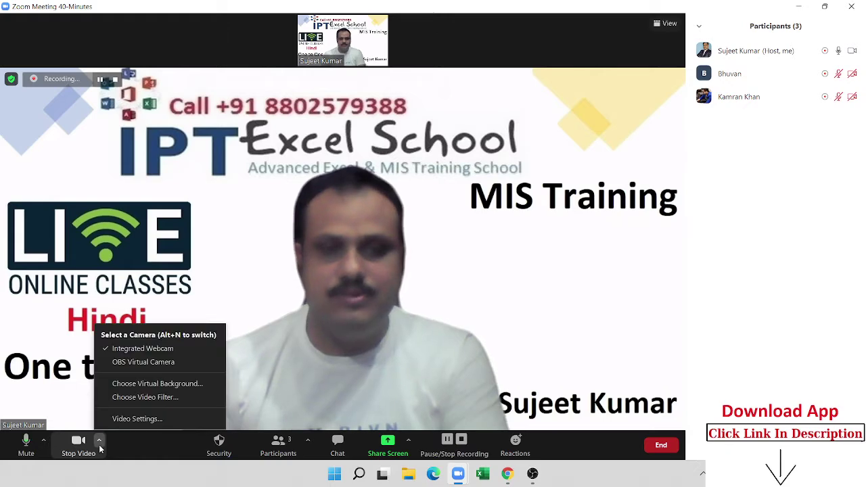
{"action": "left_click", "coordinate": [121, 420]}
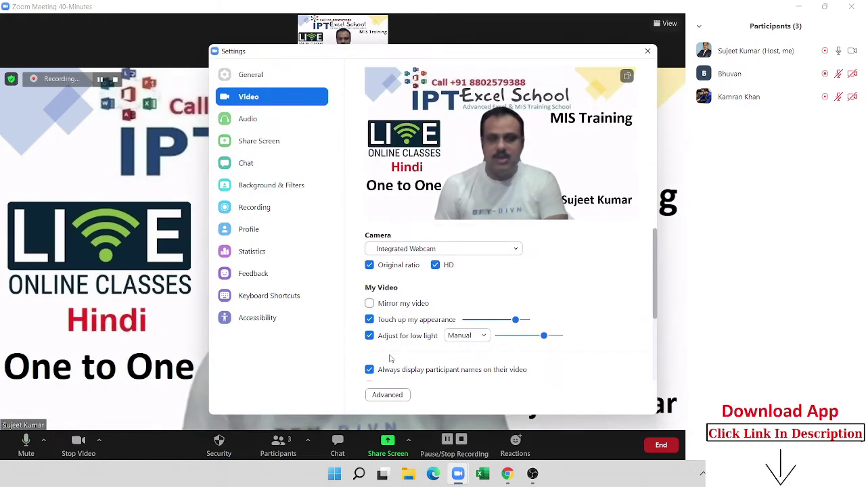
{"action": "left_click", "coordinate": [388, 323]}
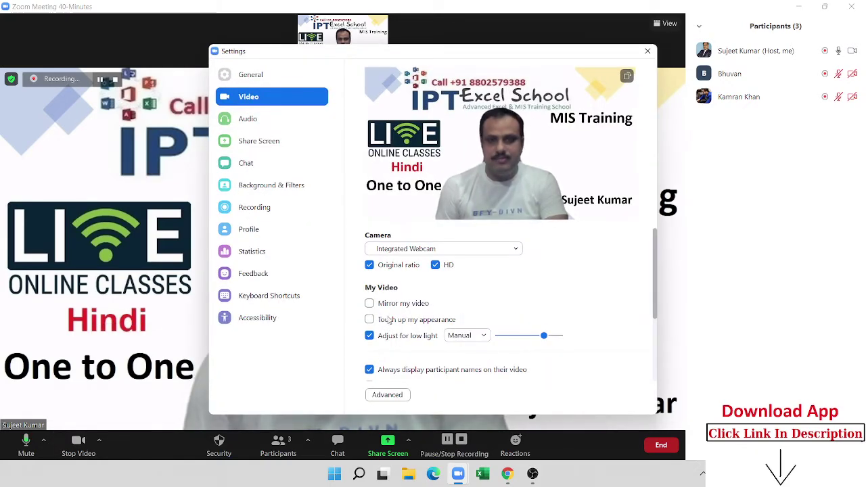
{"action": "left_click", "coordinate": [649, 51]}
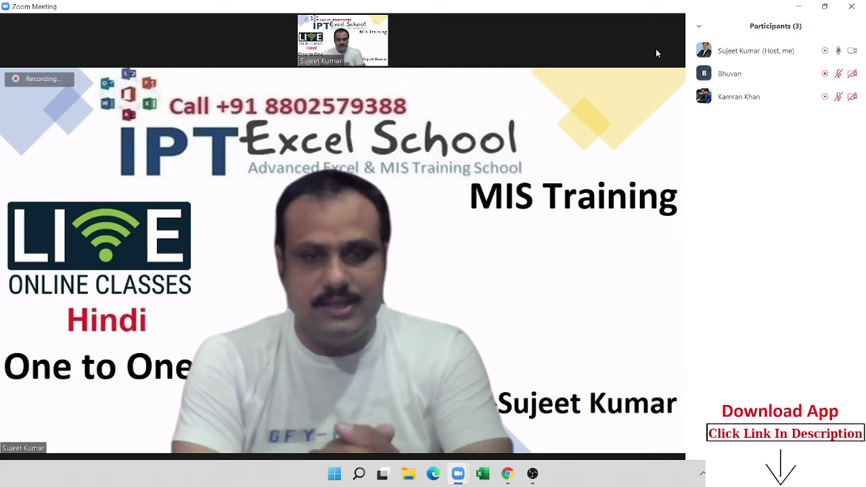
Recheck the video settings page from the audio menu, then admit the waiting participant
{"action": "mouse_move", "coordinate": [39, 465]}
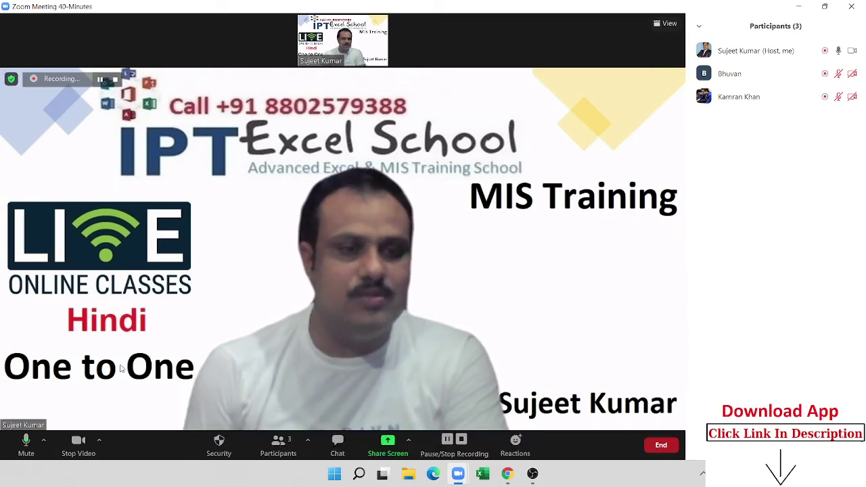
{"action": "left_click", "coordinate": [43, 441]}
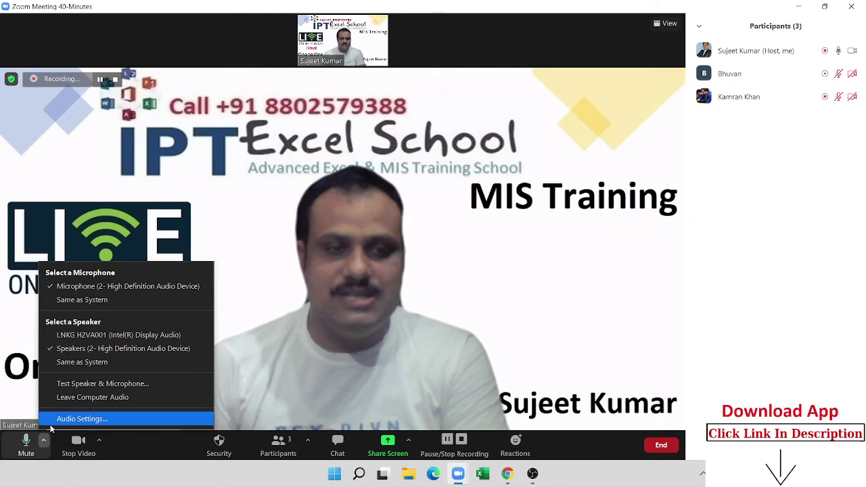
{"action": "left_click", "coordinate": [49, 419]}
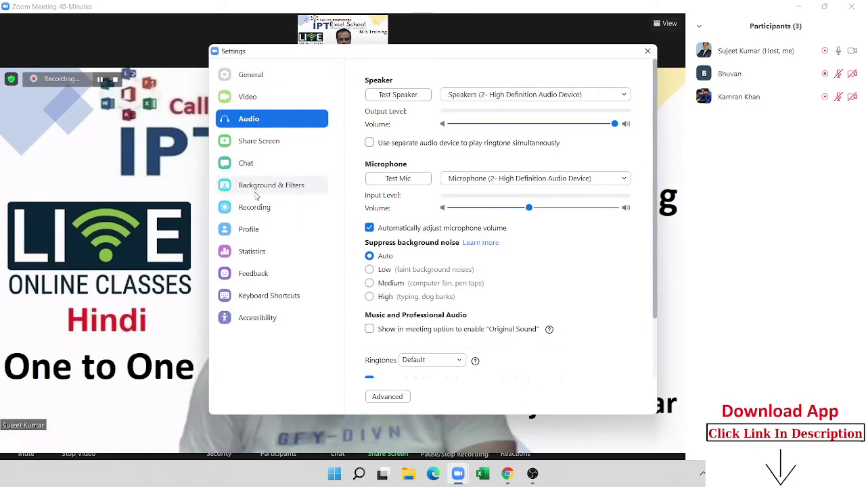
{"action": "left_click", "coordinate": [260, 100]}
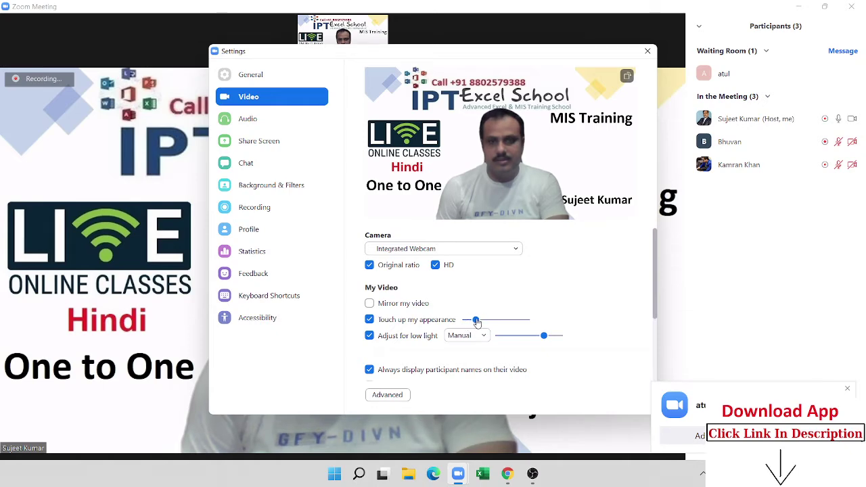
{"action": "left_click", "coordinate": [640, 52]}
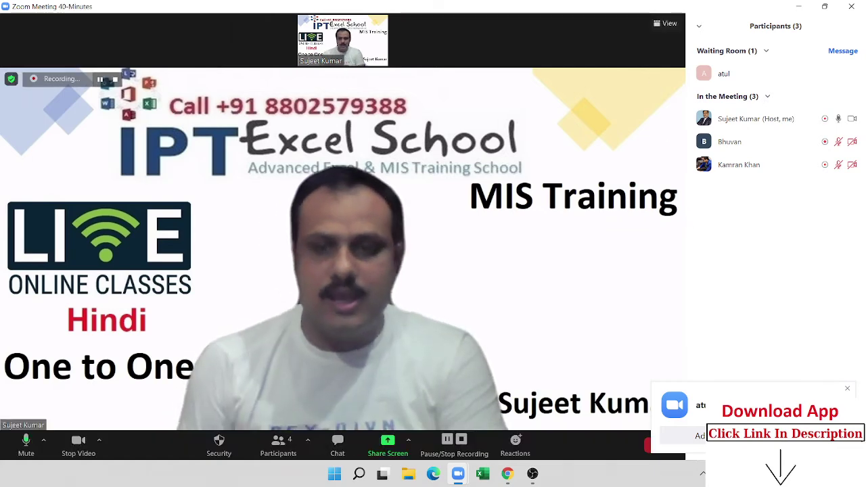
{"action": "left_click", "coordinate": [704, 435]}
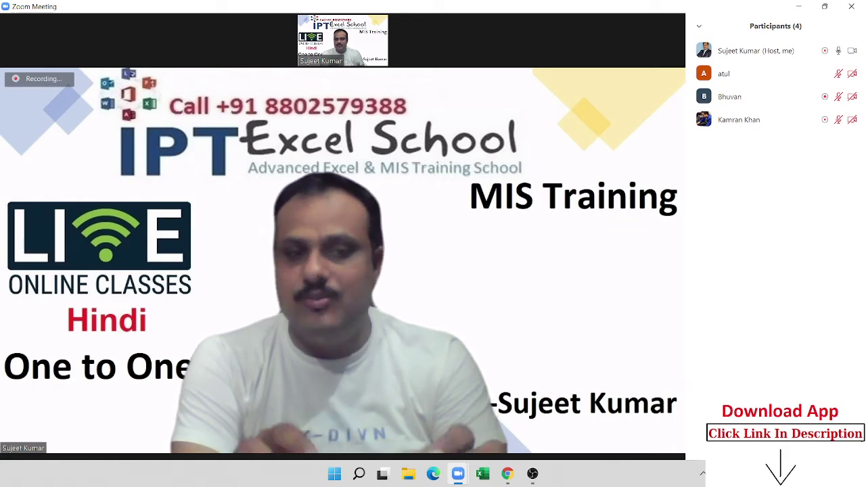
{"action": "mouse_move", "coordinate": [391, 397]}
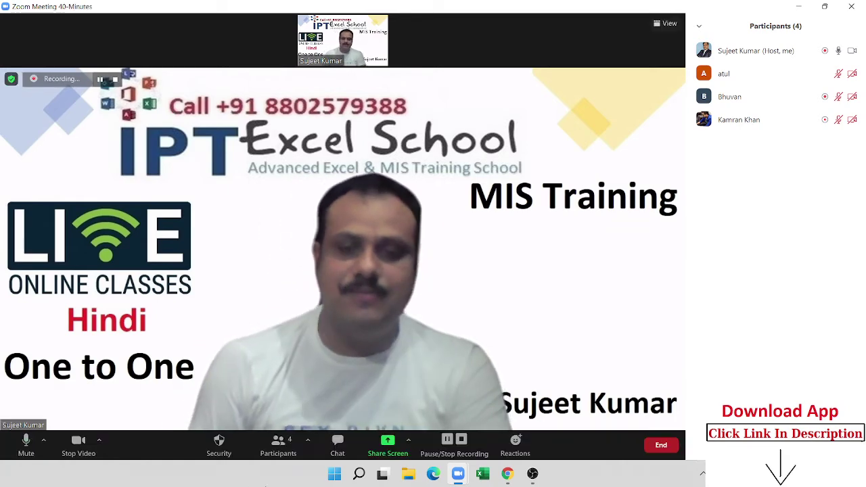
Share Screen 1, show the desktop, and move the self-video thumbnail lower
{"action": "left_click", "coordinate": [388, 445]}
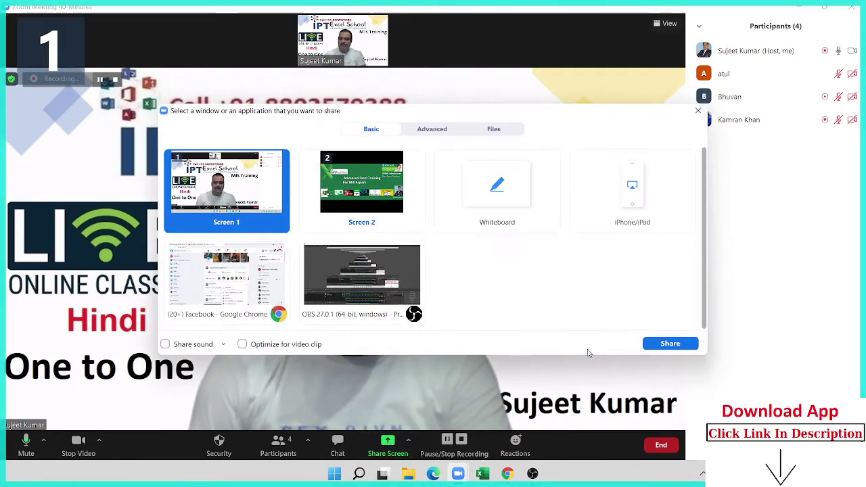
{"action": "left_click", "coordinate": [654, 346]}
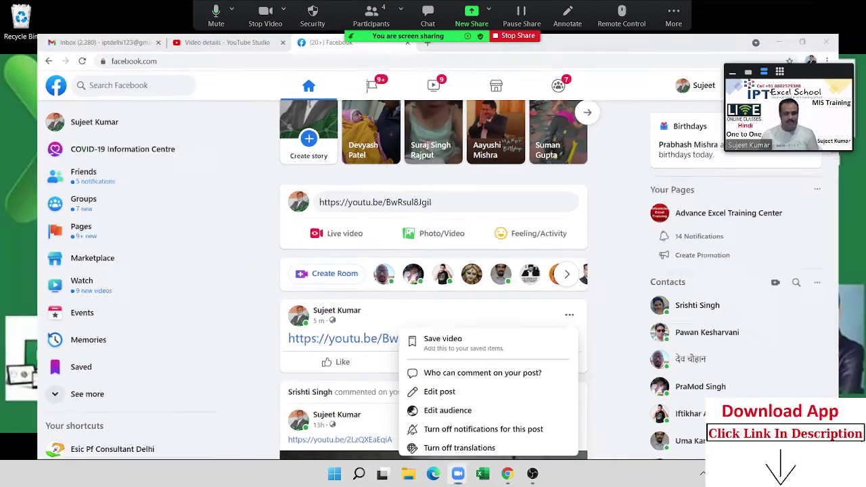
{"action": "key", "text": "super+d"}
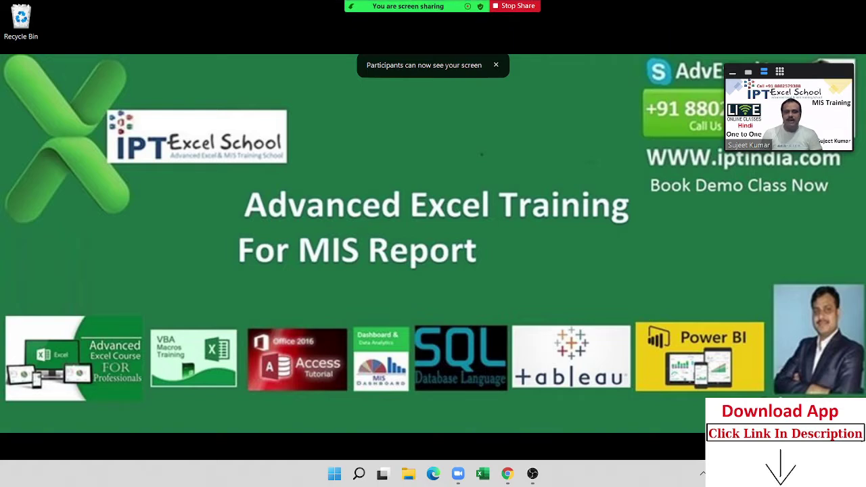
{"action": "left_click_drag", "start_coordinate": [801, 75], "coordinate": [804, 202]}
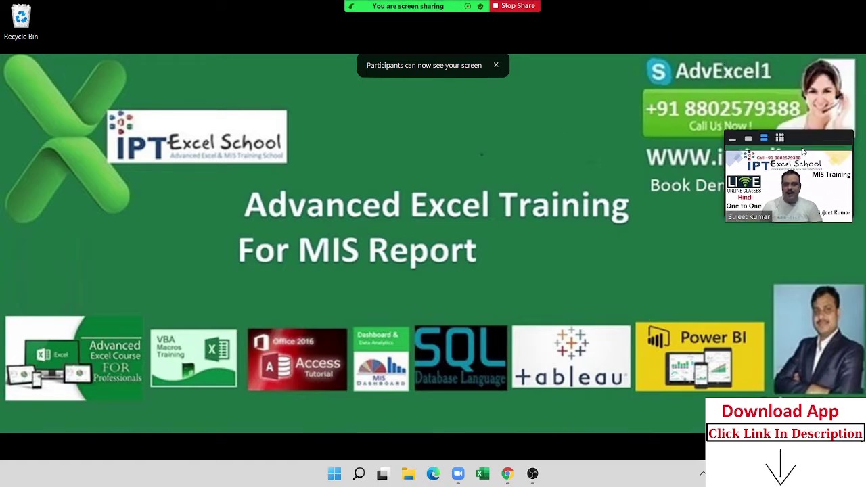
Check the participants list, then start a new share of Screen 1
{"action": "left_click", "coordinate": [386, 8]}
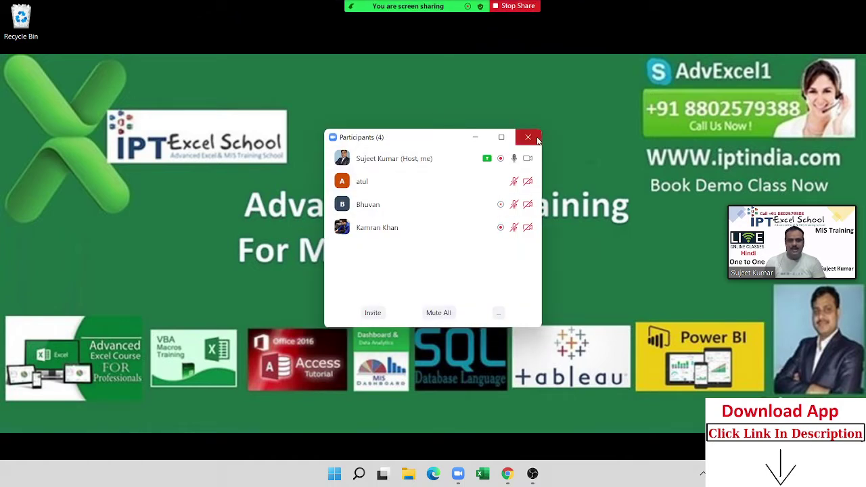
{"action": "left_click", "coordinate": [529, 137]}
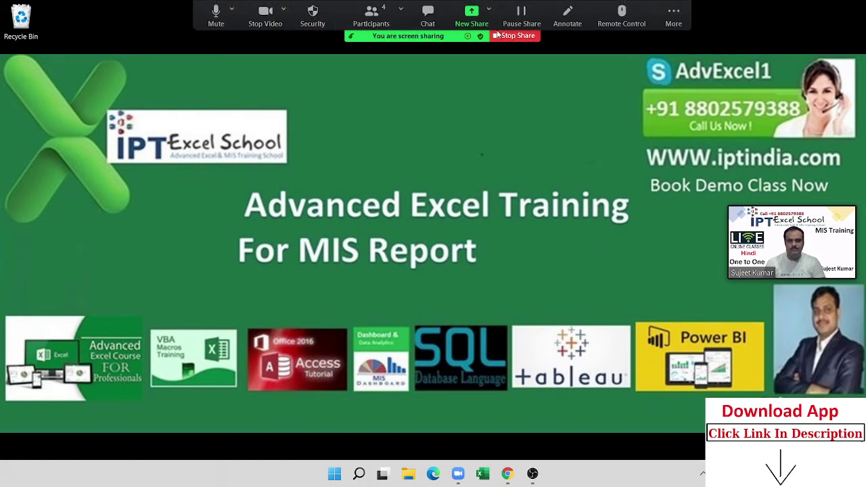
{"action": "left_click", "coordinate": [475, 23]}
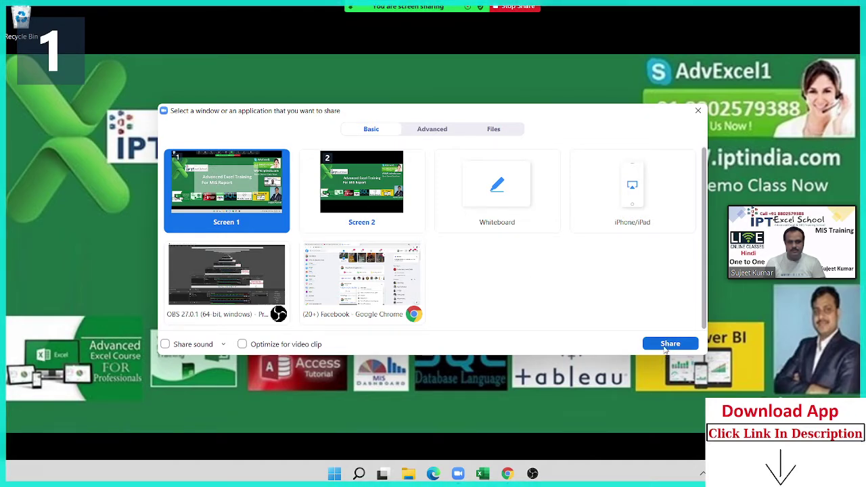
{"action": "left_click", "coordinate": [666, 348]}
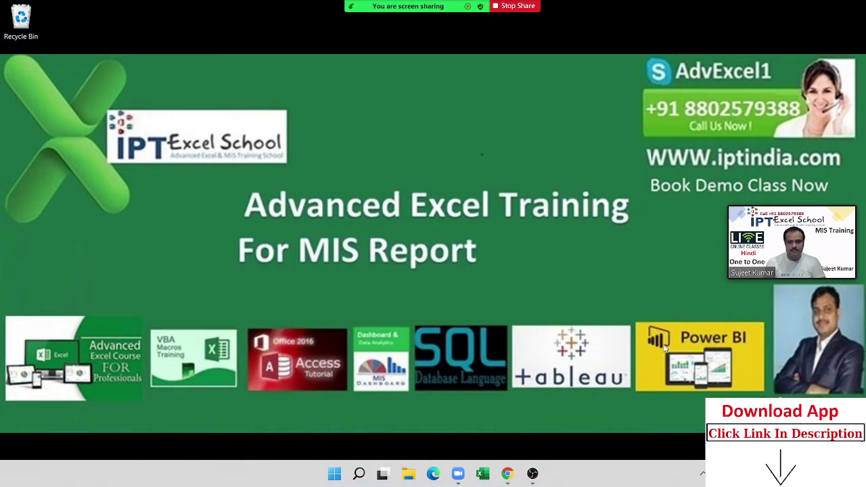
Start a blank Excel workbook, cancel Zoom's New Share picker, and bring up File Explorer
{"action": "left_click", "coordinate": [482, 474]}
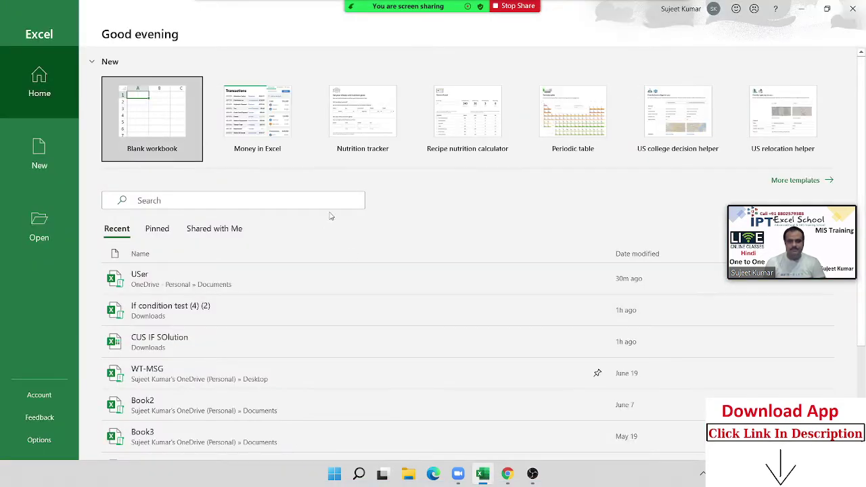
{"action": "left_click", "coordinate": [165, 113]}
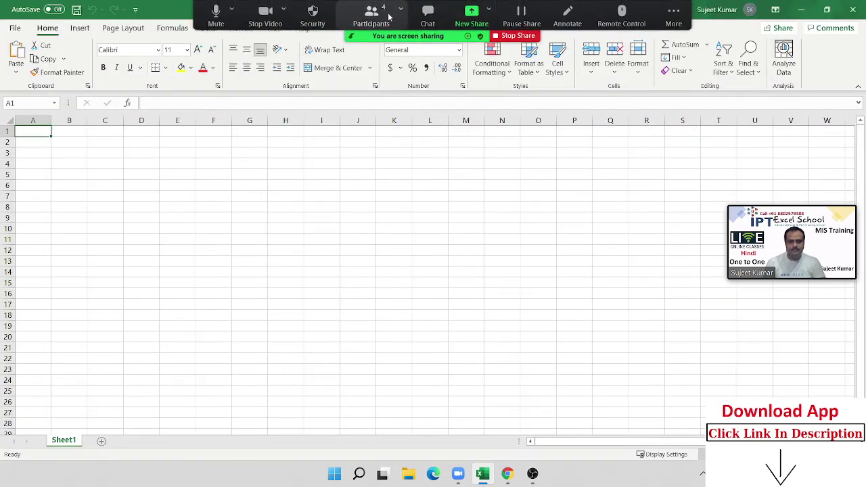
{"action": "left_click", "coordinate": [473, 23]}
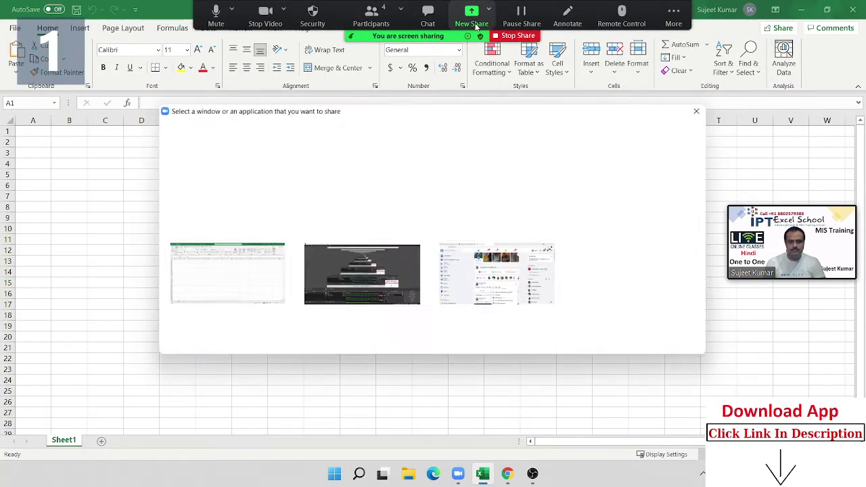
{"action": "key", "text": "Escape"}
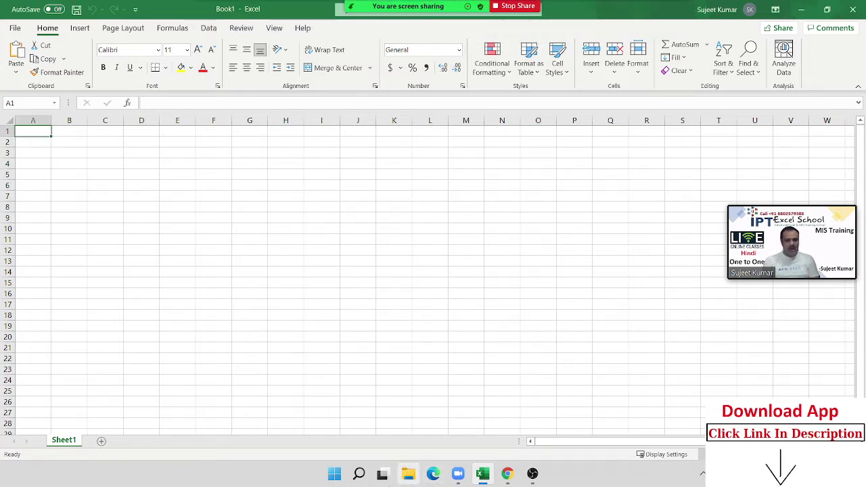
{"action": "left_click", "coordinate": [408, 473]}
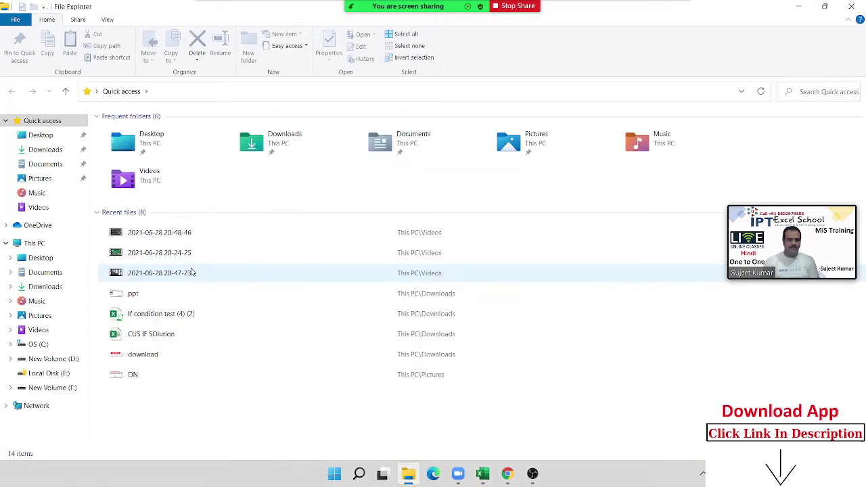
Open F:\2020 and create a new Data folder inside it
{"action": "left_click", "coordinate": [68, 388]}
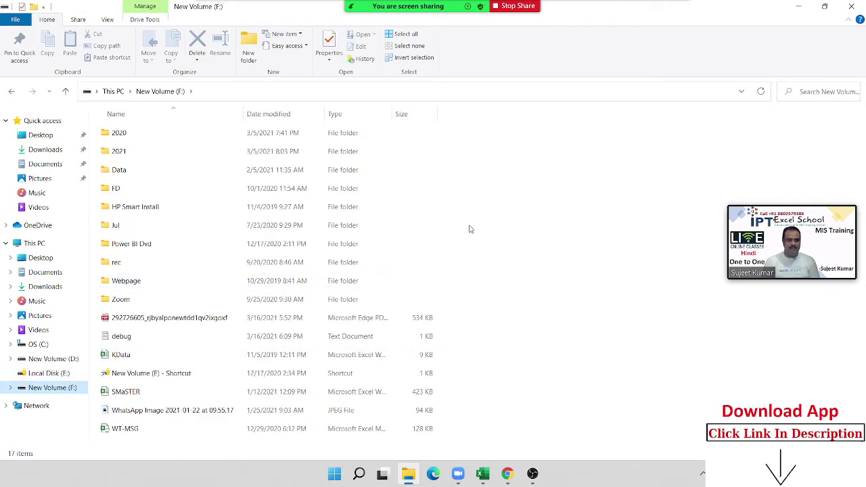
{"action": "left_click", "coordinate": [170, 134]}
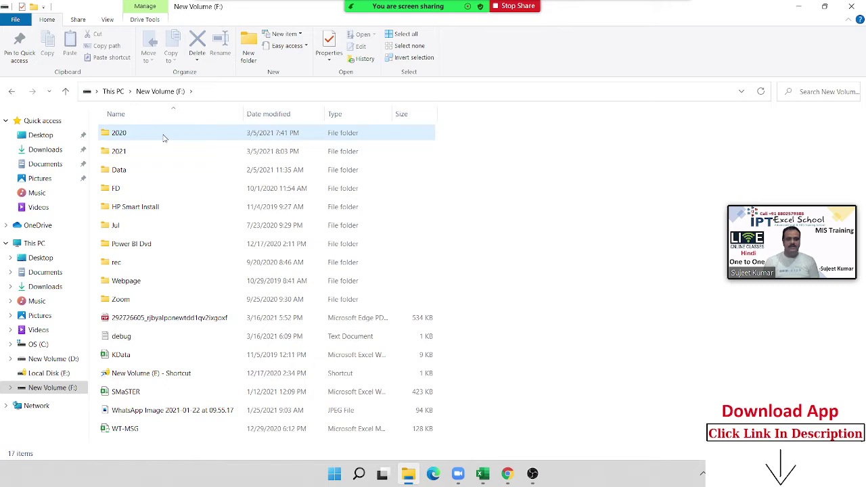
{"action": "double_click", "coordinate": [164, 136]}
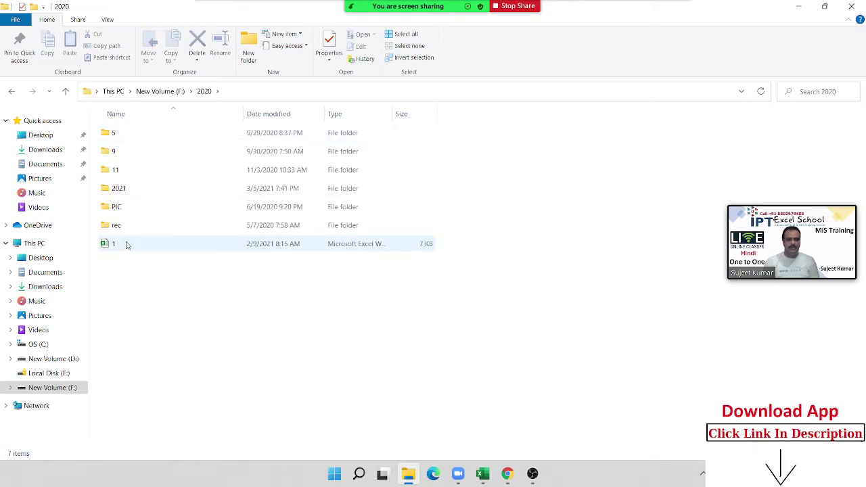
{"action": "right_click", "coordinate": [149, 287]}
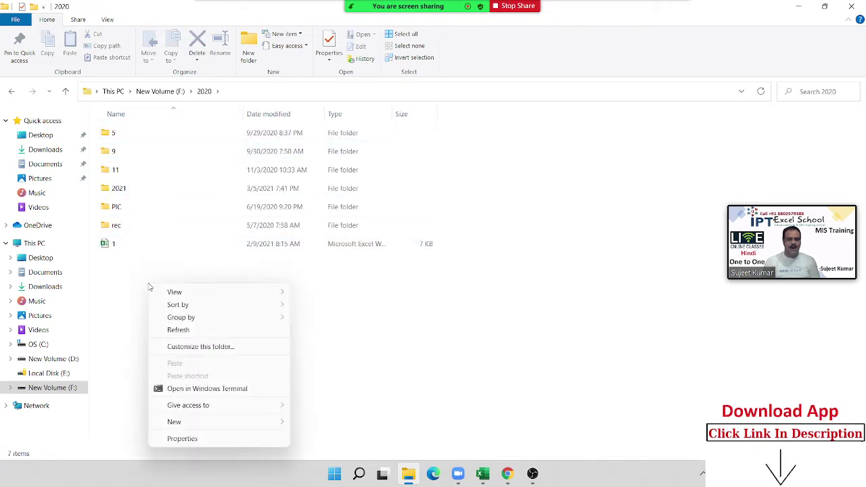
{"action": "left_click", "coordinate": [115, 276]}
{"action": "right_click", "coordinate": [145, 283]}
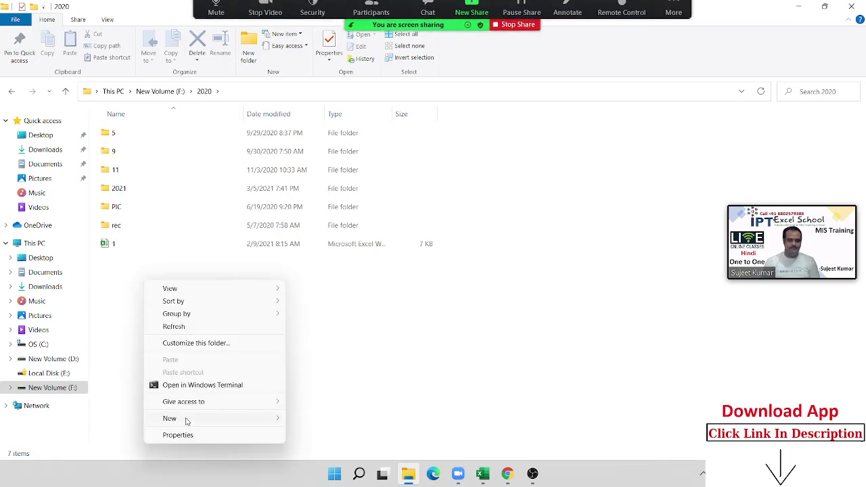
{"action": "mouse_move", "coordinate": [187, 419]}
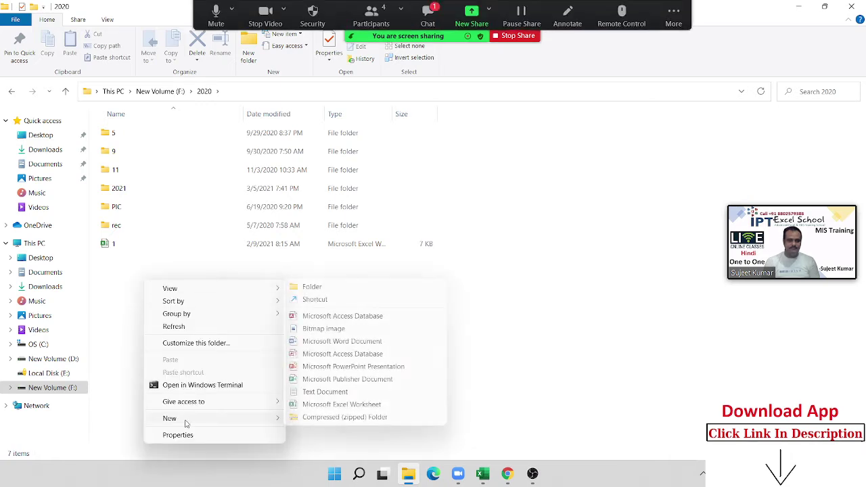
{"action": "left_click", "coordinate": [313, 288]}
{"action": "type", "text": "Data"}
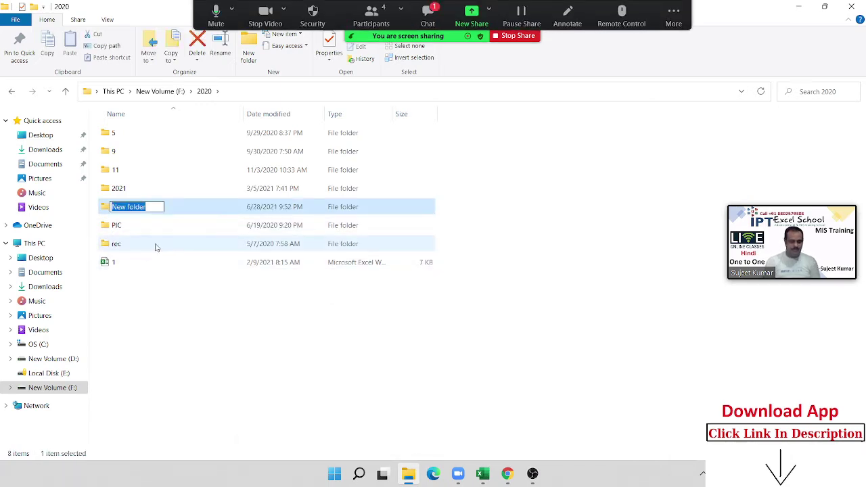
Inside Data, create a new Excel worksheet file named JAN
{"action": "double_click", "coordinate": [184, 209]}
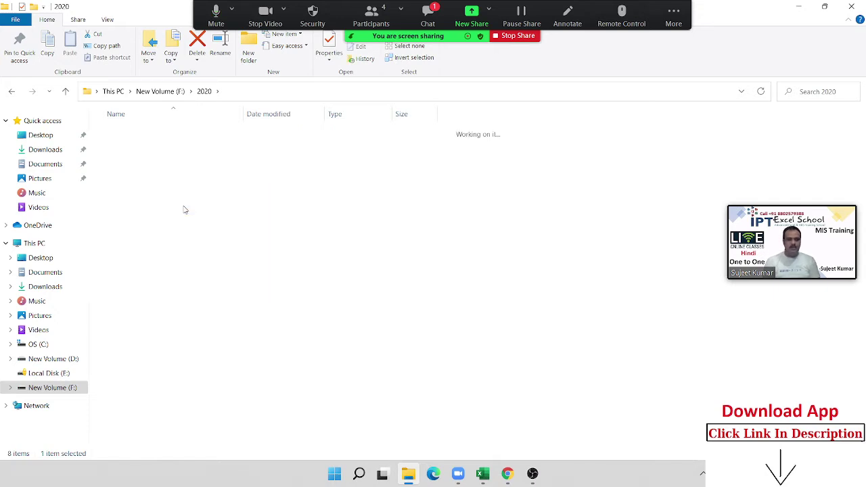
{"action": "right_click", "coordinate": [167, 169]}
{"action": "mouse_move", "coordinate": [228, 318]}
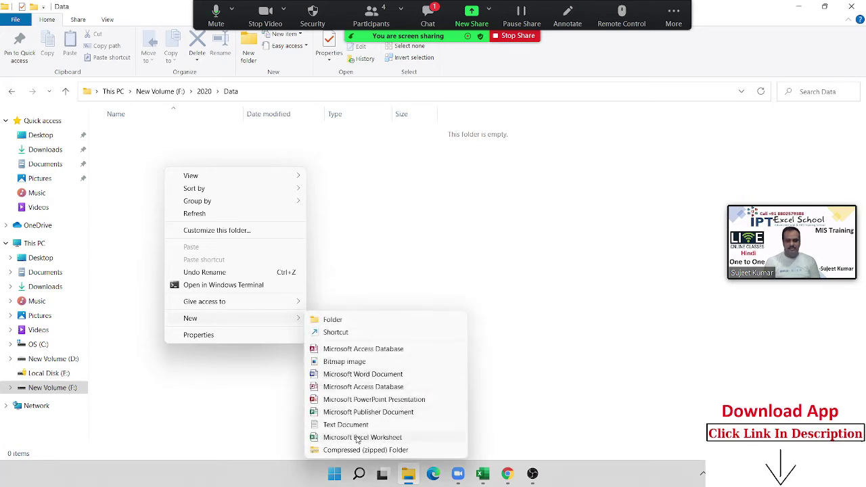
{"action": "left_click", "coordinate": [359, 438]}
{"action": "type", "text": "JAN"}
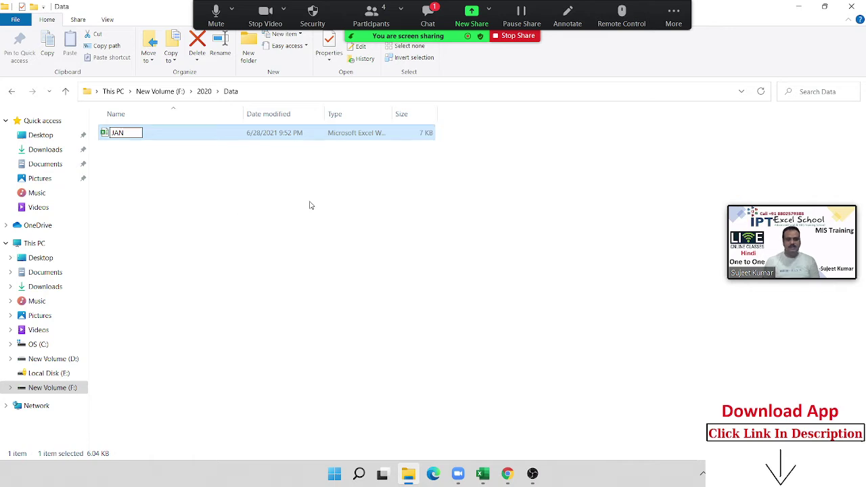
{"action": "key", "text": "Return"}
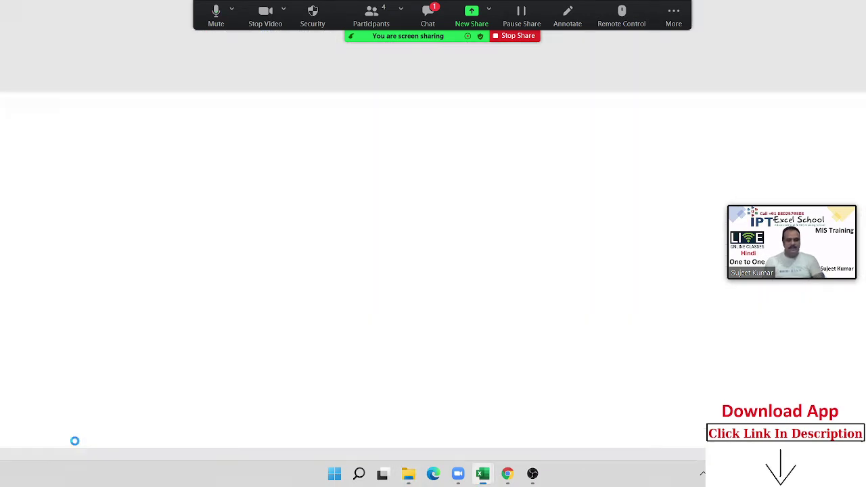
Add sheets to JAN and rename them 1 through 5
{"action": "double_click", "coordinate": [75, 441]}
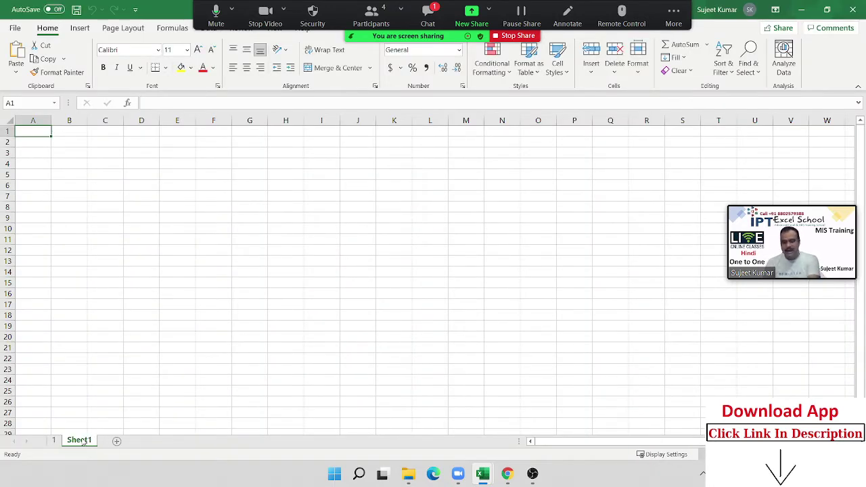
{"action": "double_click", "coordinate": [81, 441]}
{"action": "type", "text": "2"}
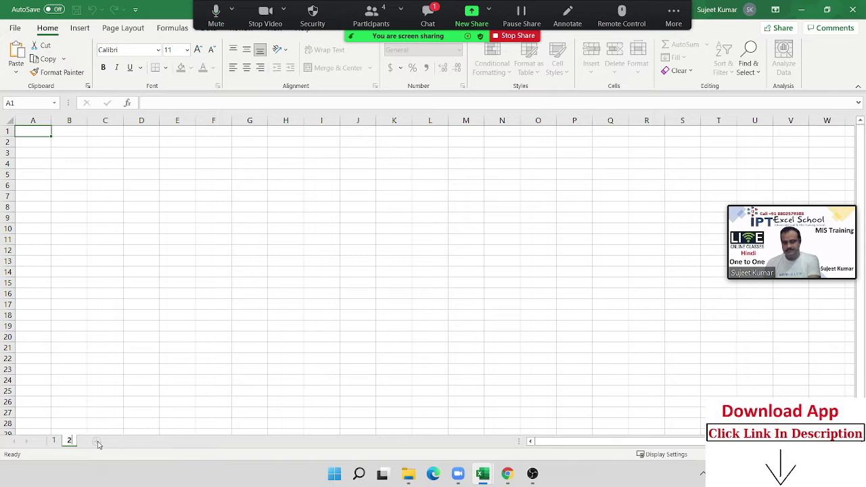
{"action": "left_click", "coordinate": [98, 444]}
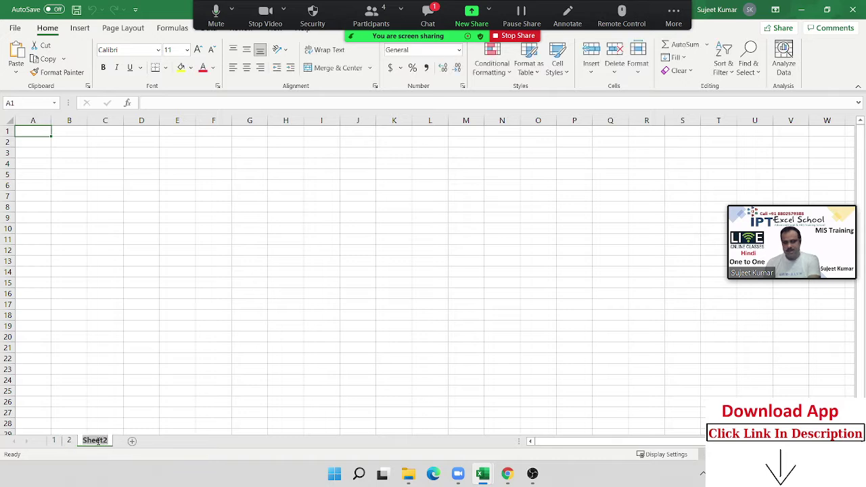
{"action": "left_click", "coordinate": [139, 425]}
{"action": "left_click", "coordinate": [128, 441]}
{"action": "double_click", "coordinate": [111, 441]}
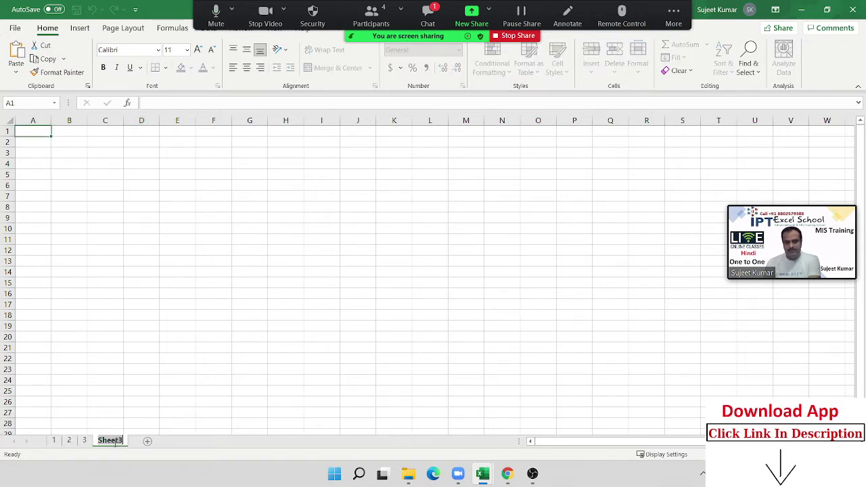
{"action": "left_click", "coordinate": [129, 441]}
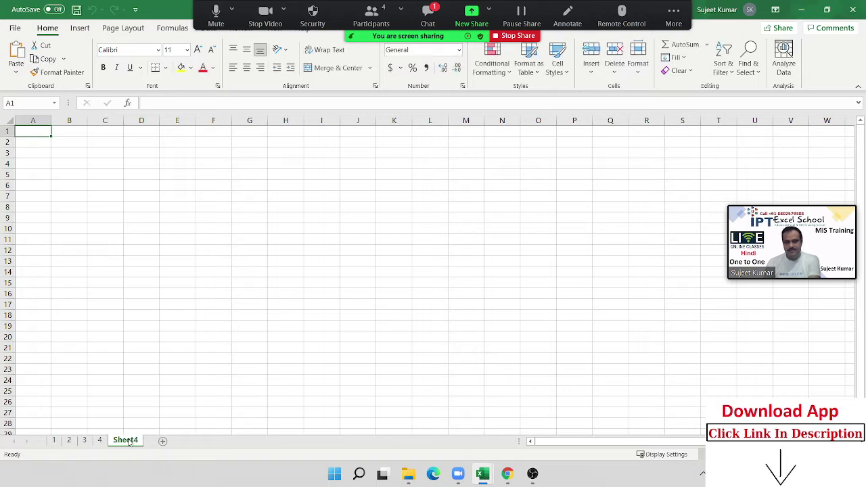
{"action": "double_click", "coordinate": [126, 440]}
{"action": "type", "text": "5"}
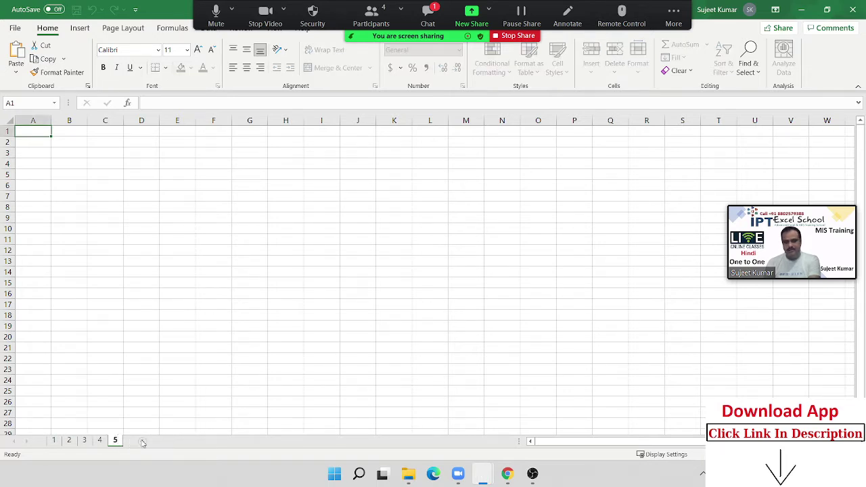
Add sheet 6, then close JAN.xlsx with Don't Save
{"action": "left_click", "coordinate": [142, 441]}
{"action": "type", "text": "6"}
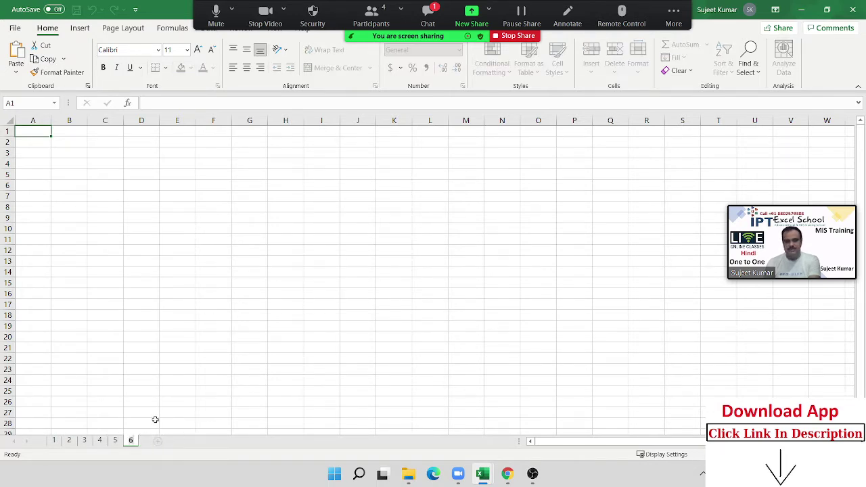
{"action": "left_click", "coordinate": [155, 421]}
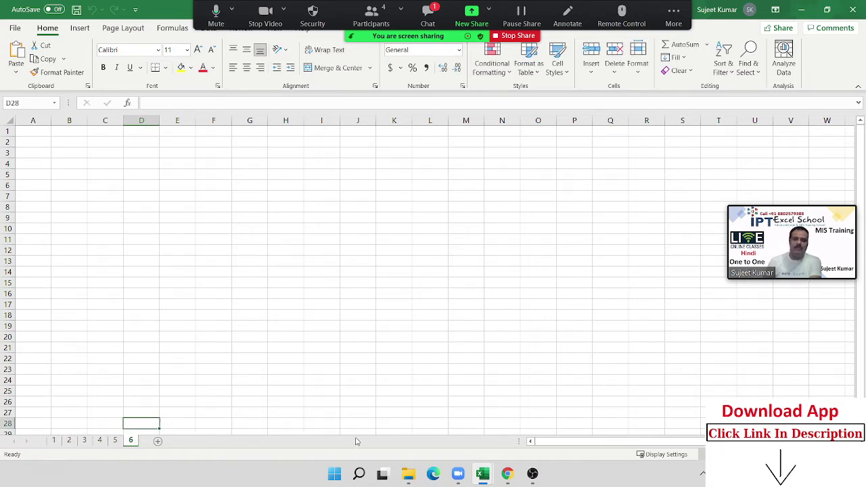
{"action": "left_click", "coordinate": [853, 10]}
{"action": "left_click", "coordinate": [440, 250]}
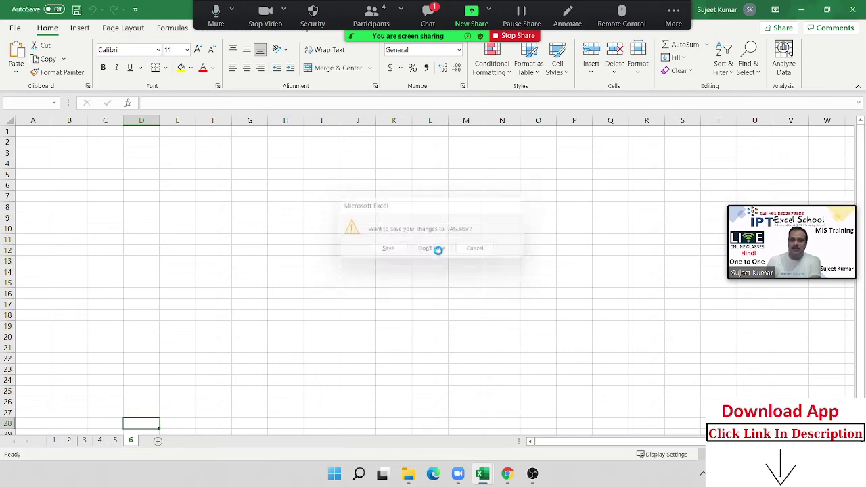
Minimize Excel, delete JAN.xlsx from the Data folder, and return to Excel
{"action": "left_click", "coordinate": [801, 9]}
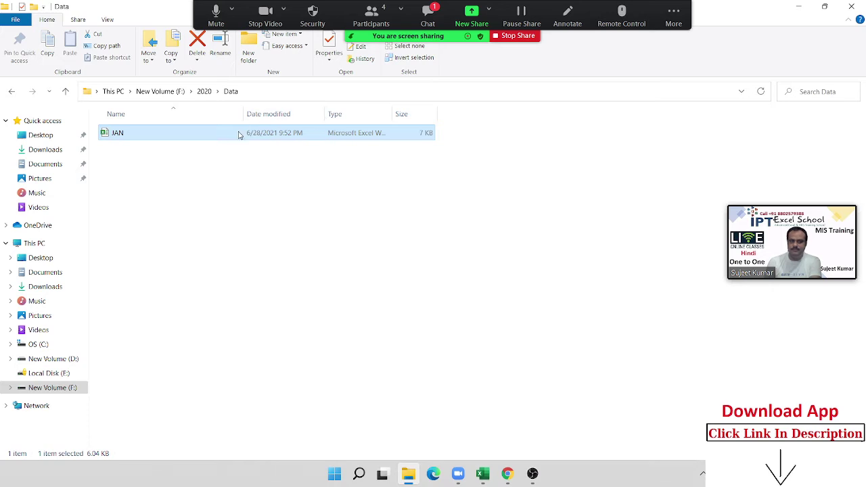
{"action": "right_click", "coordinate": [238, 135]}
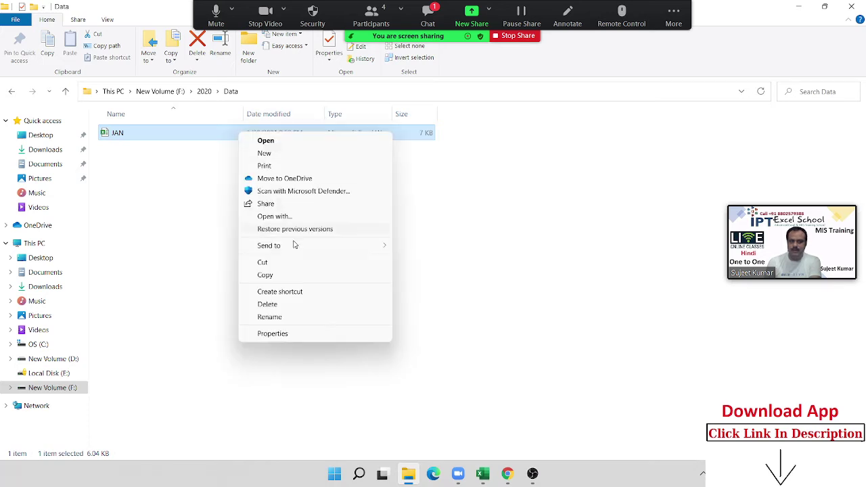
{"action": "left_click", "coordinate": [268, 304]}
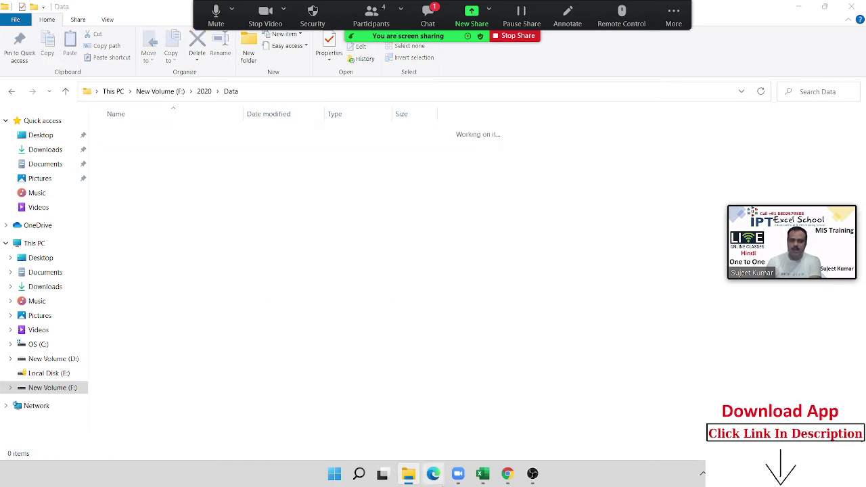
{"action": "left_click", "coordinate": [490, 477]}
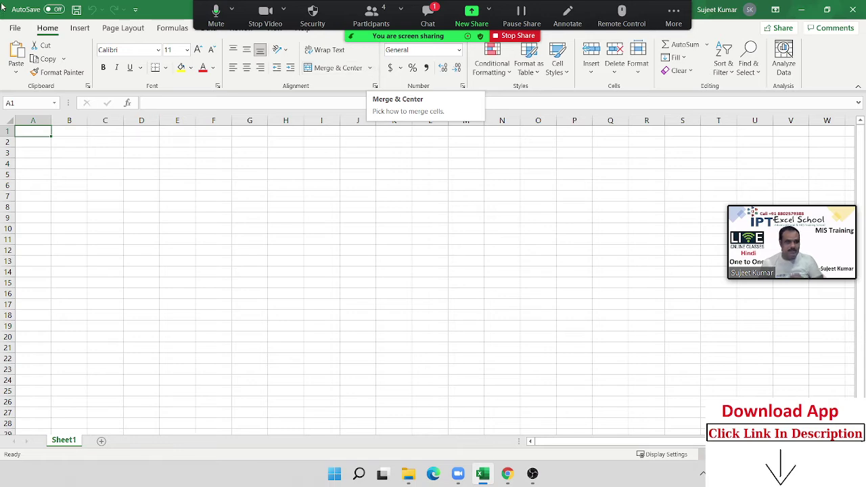
Tick Developer under Main Tabs in Excel Options' Customize Ribbon and confirm with OK
{"action": "left_click", "coordinate": [15, 28]}
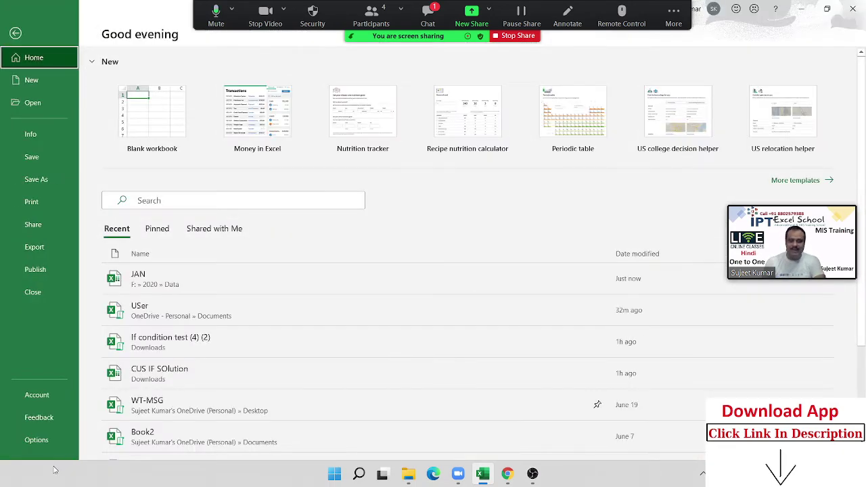
{"action": "left_click", "coordinate": [51, 441]}
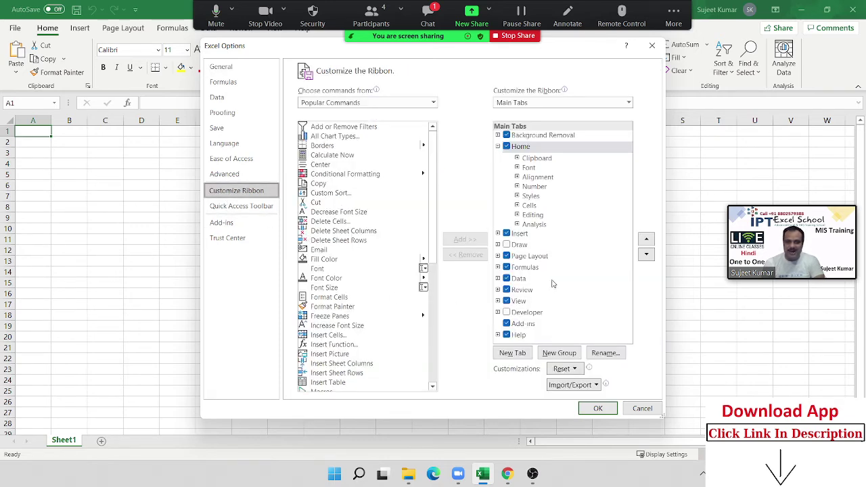
{"action": "left_click", "coordinate": [508, 313]}
{"action": "left_click", "coordinate": [584, 407]}
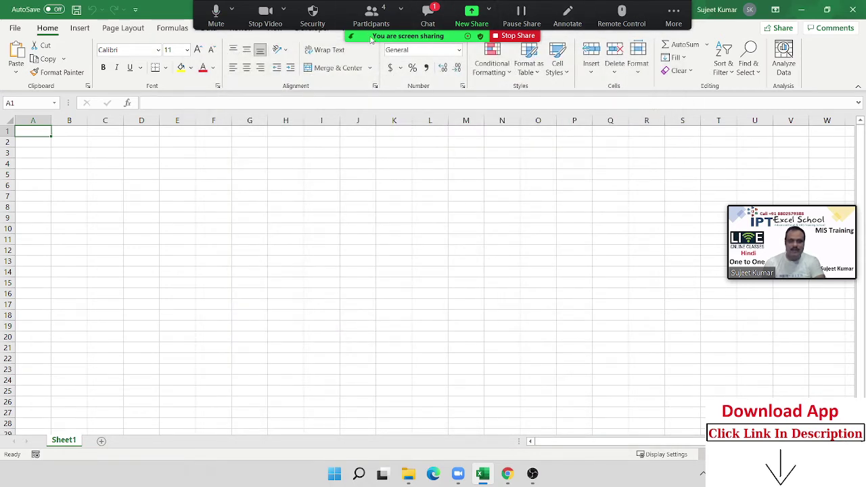
Read the chat request, then give that participant Allow to Record Local Files
{"action": "left_click", "coordinate": [427, 14]}
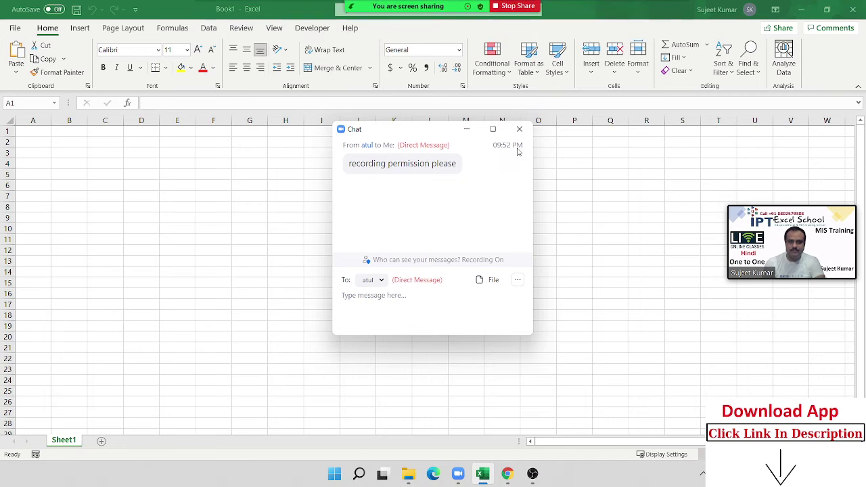
{"action": "left_click", "coordinate": [519, 129]}
{"action": "left_click", "coordinate": [372, 10]}
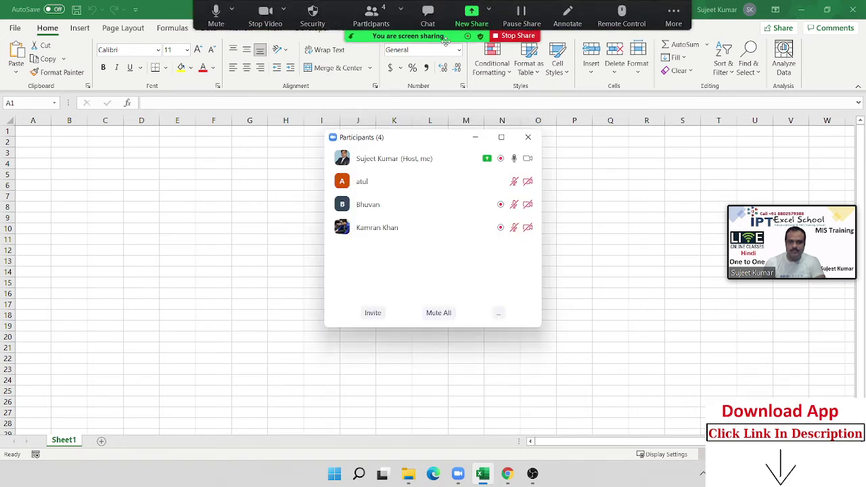
{"action": "left_click", "coordinate": [518, 181]}
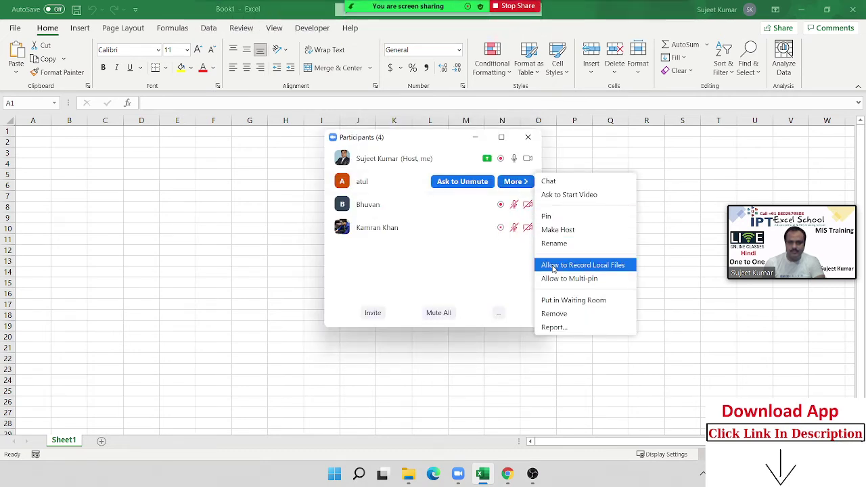
{"action": "left_click", "coordinate": [553, 266]}
{"action": "left_click", "coordinate": [528, 138]}
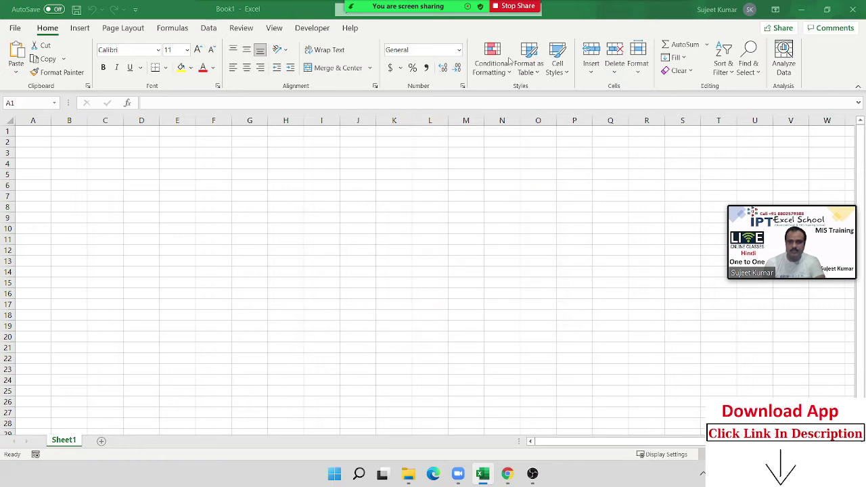
{"action": "mouse_move", "coordinate": [406, 30]}
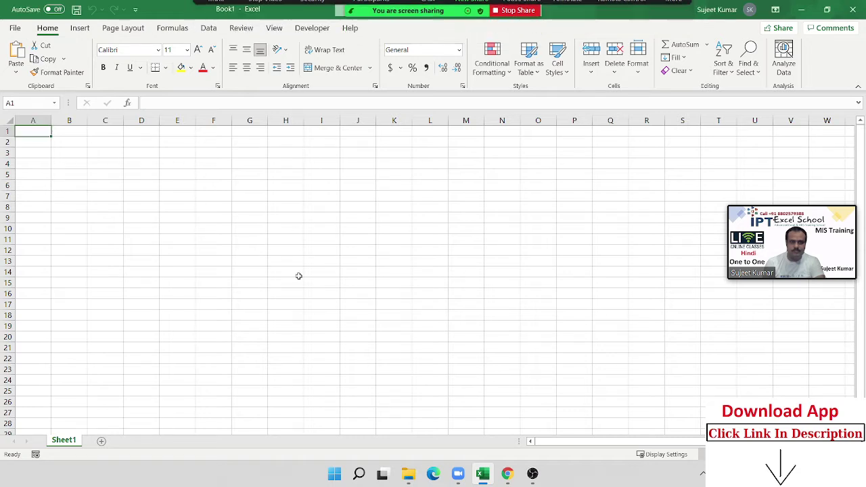
Open the Developer tab and snap the Data folder left and the VBA editor right
{"action": "left_click", "coordinate": [313, 28]}
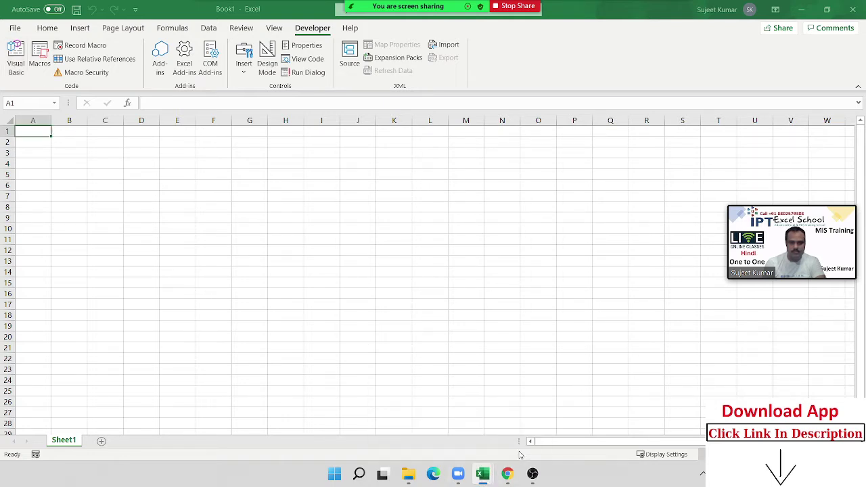
{"action": "mouse_move", "coordinate": [847, 214]}
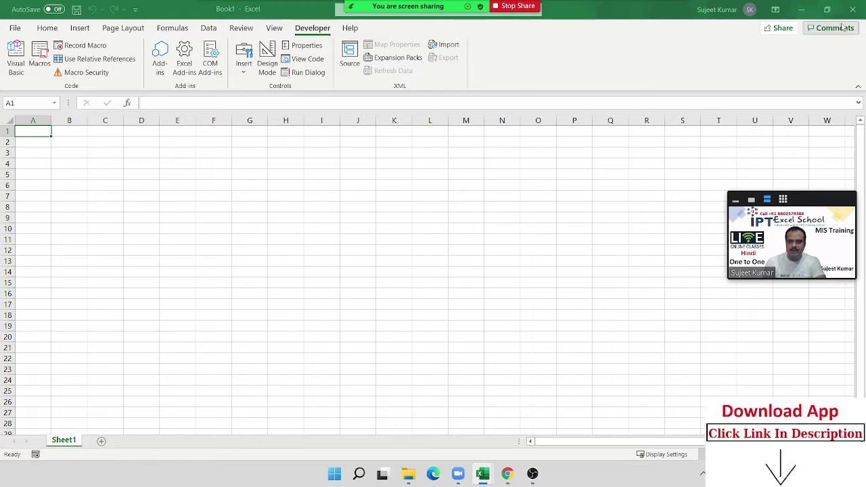
{"action": "left_click", "coordinate": [827, 10]}
{"action": "mouse_move", "coordinate": [837, 12]}
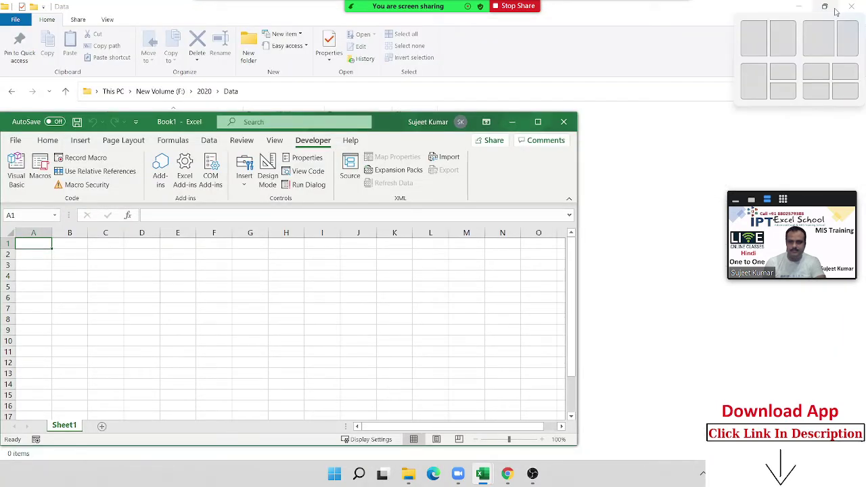
{"action": "left_click", "coordinate": [761, 46]}
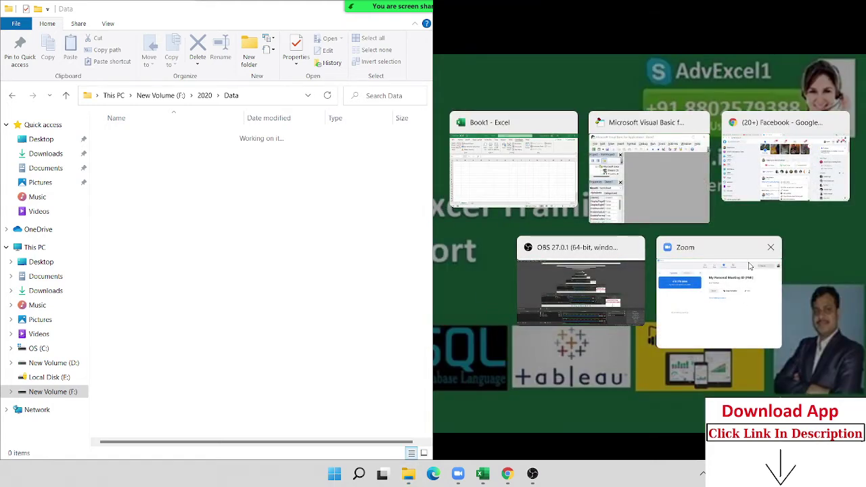
{"action": "left_click", "coordinate": [657, 125]}
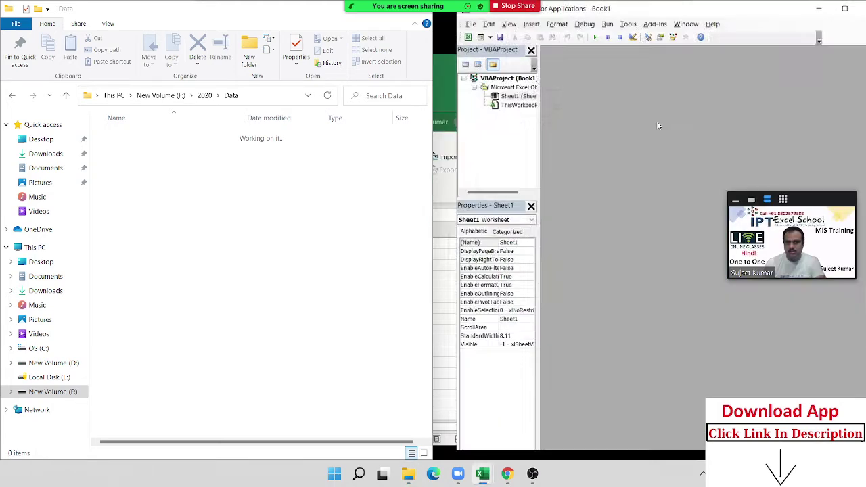
{"action": "left_click", "coordinate": [825, 8]}
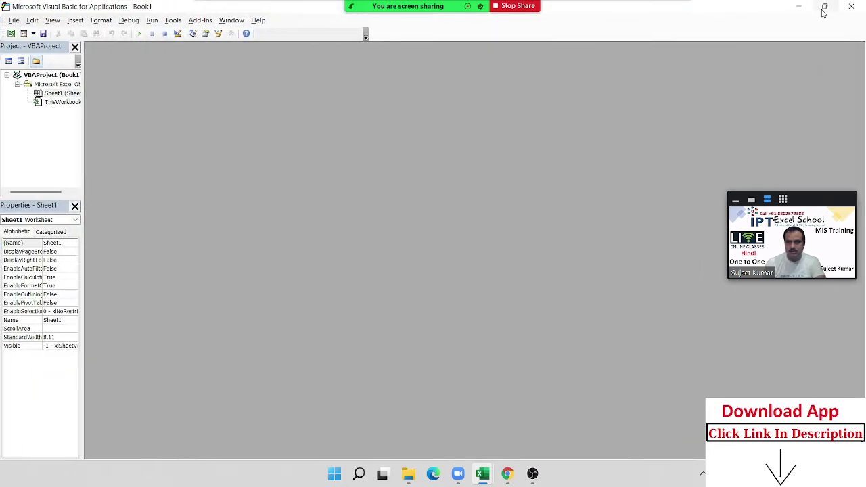
Reposition the VBA editor, close the old workbook, and relaunch Excel
{"action": "left_click", "coordinate": [826, 7]}
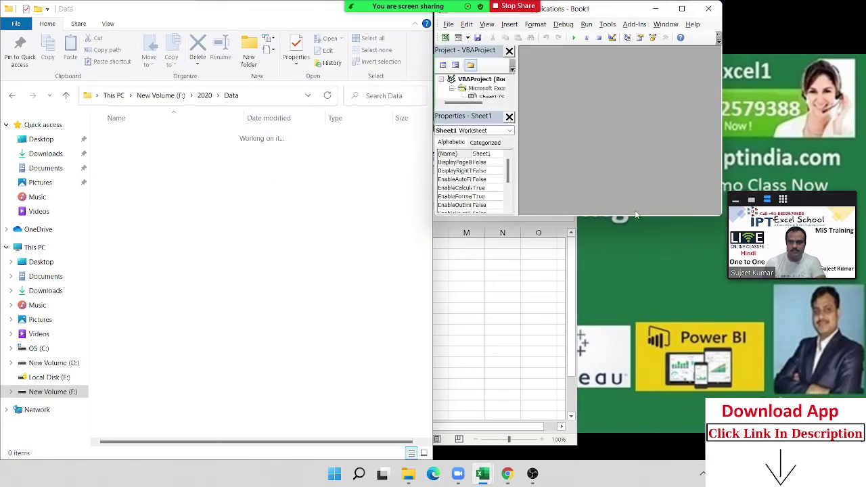
{"action": "double_click", "coordinate": [633, 12]}
{"action": "double_click", "coordinate": [633, 12]}
{"action": "left_click_drag", "start_coordinate": [598, 11], "coordinate": [755, 44]}
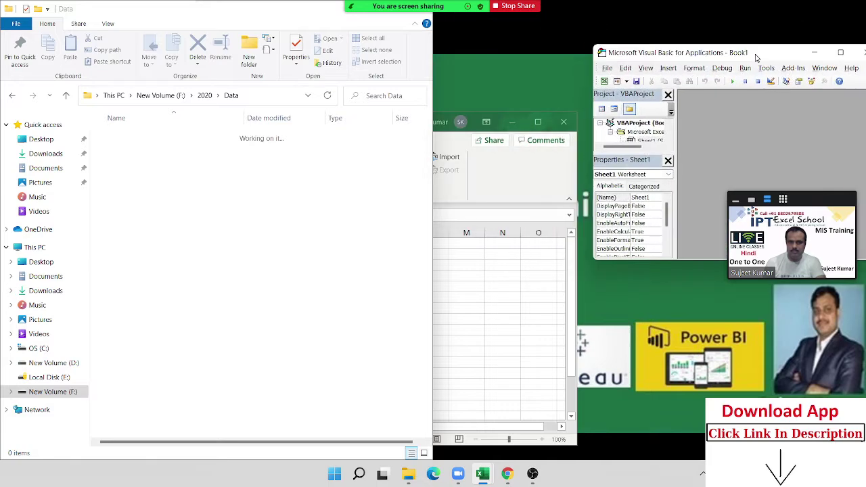
{"action": "left_click", "coordinate": [564, 122]}
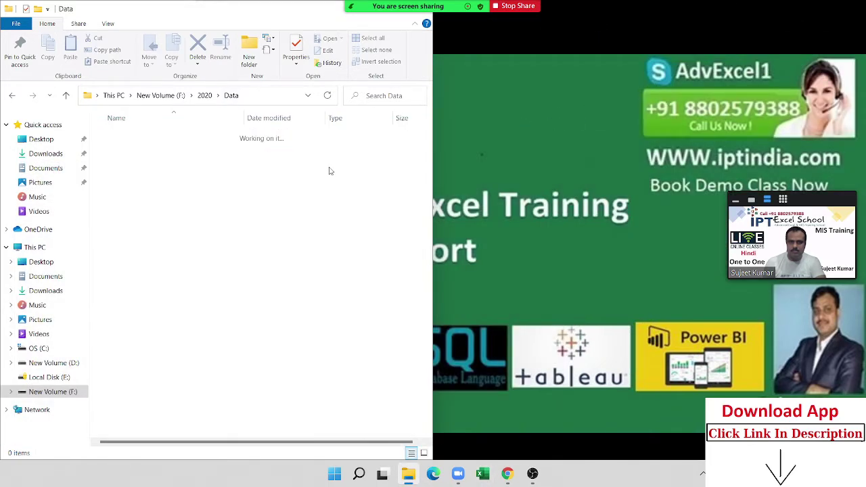
{"action": "left_click", "coordinate": [482, 476]}
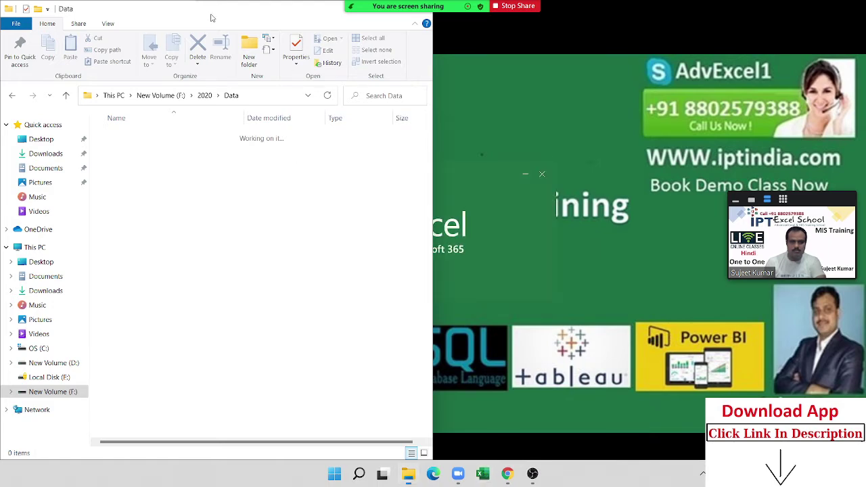
Close the Data folder, start a maximized blank workbook, and open Developer > Visual Basic
{"action": "left_click", "coordinate": [563, 75]}
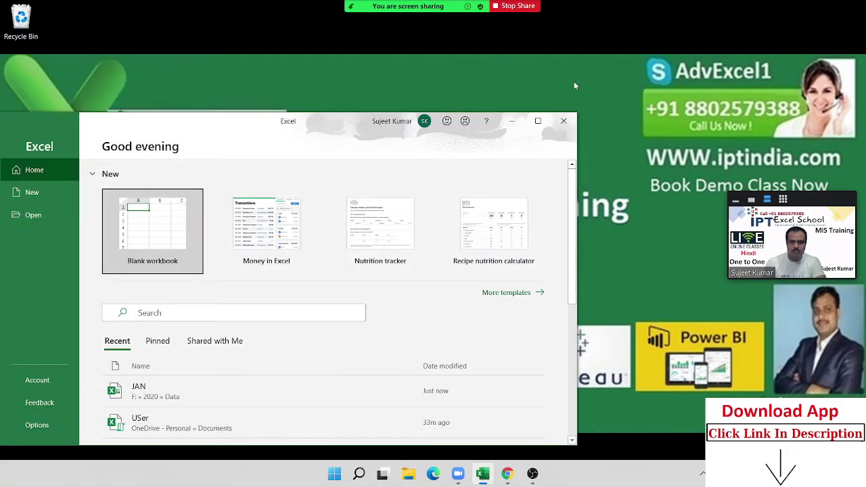
{"action": "left_click", "coordinate": [177, 230]}
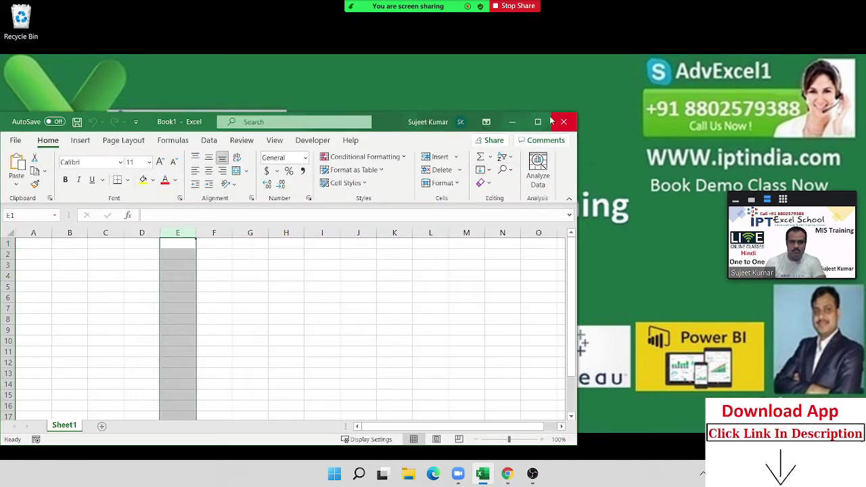
{"action": "left_click", "coordinate": [538, 122]}
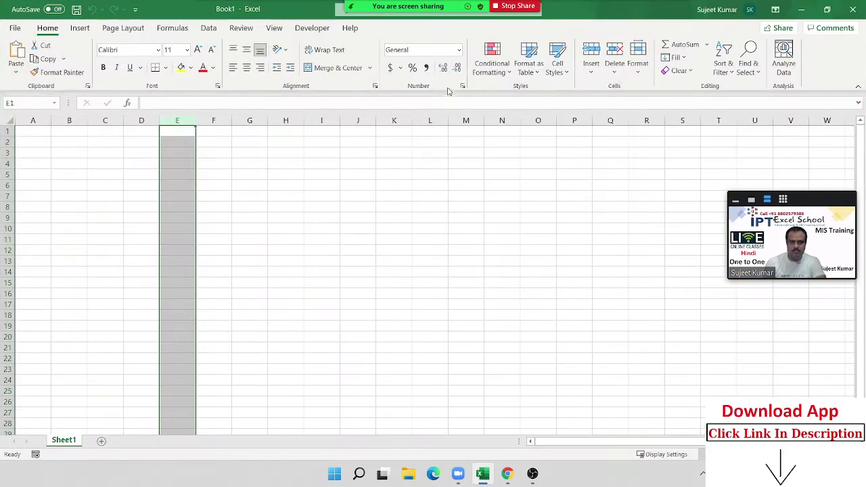
{"action": "left_click", "coordinate": [312, 28]}
{"action": "left_click", "coordinate": [19, 56]}
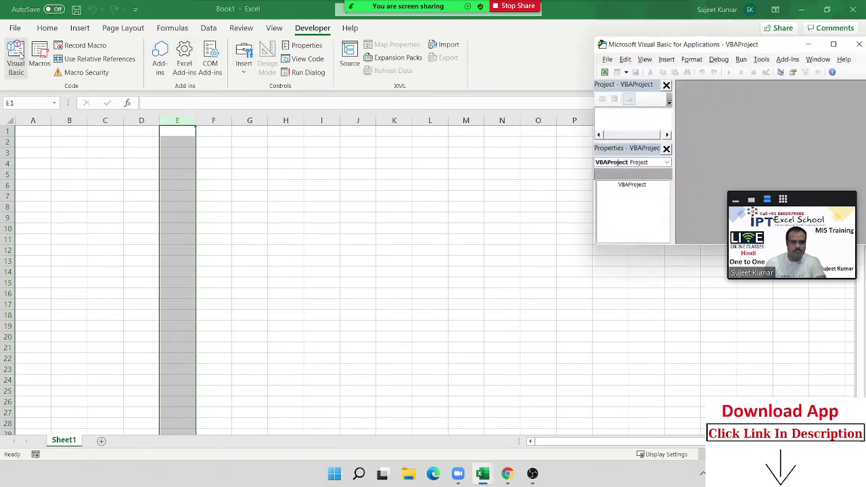
Snap Excel left and the VBA editor right, widening the editor by dragging the divider
{"action": "left_click", "coordinate": [838, 42]}
{"action": "left_click", "coordinate": [825, 8]}
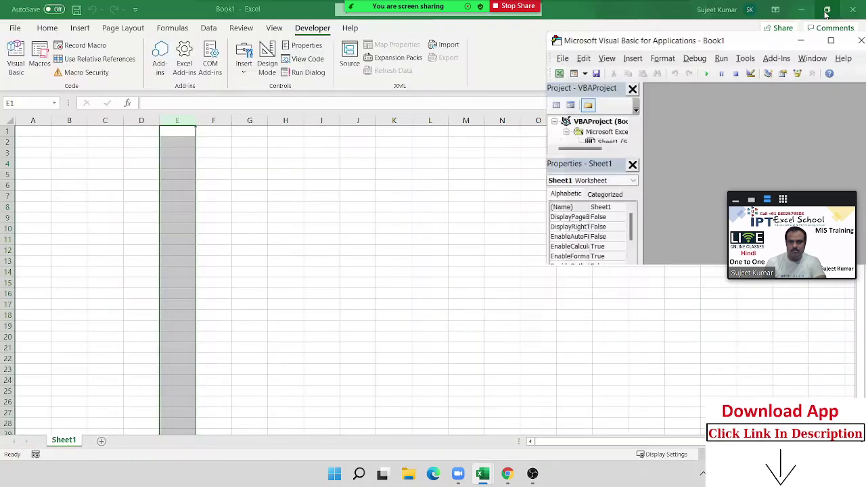
{"action": "right_click", "coordinate": [836, 43]}
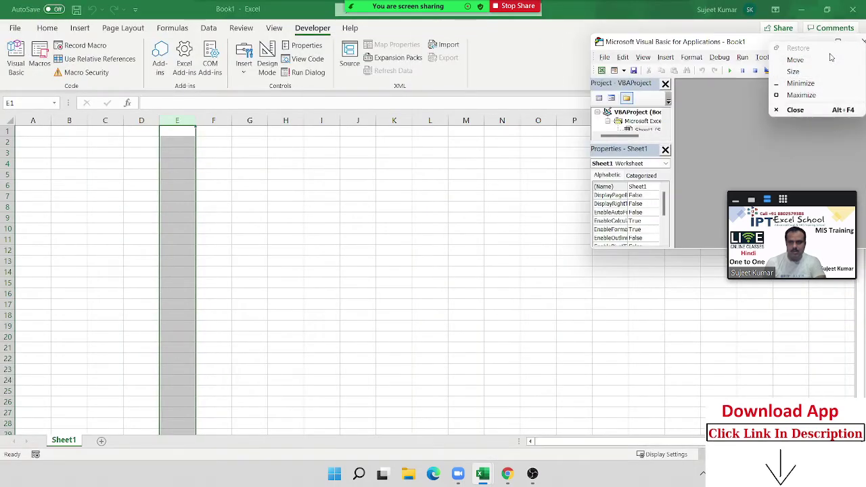
{"action": "left_click", "coordinate": [818, 14]}
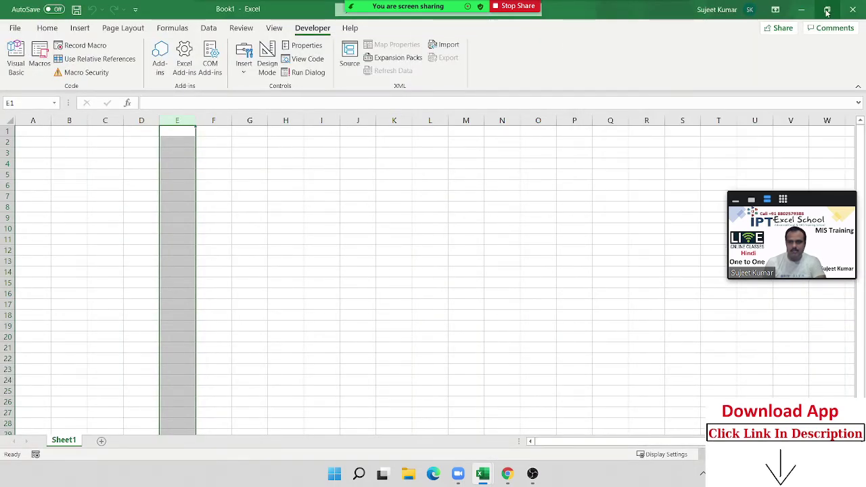
{"action": "mouse_move", "coordinate": [827, 12]}
{"action": "left_click", "coordinate": [762, 39]}
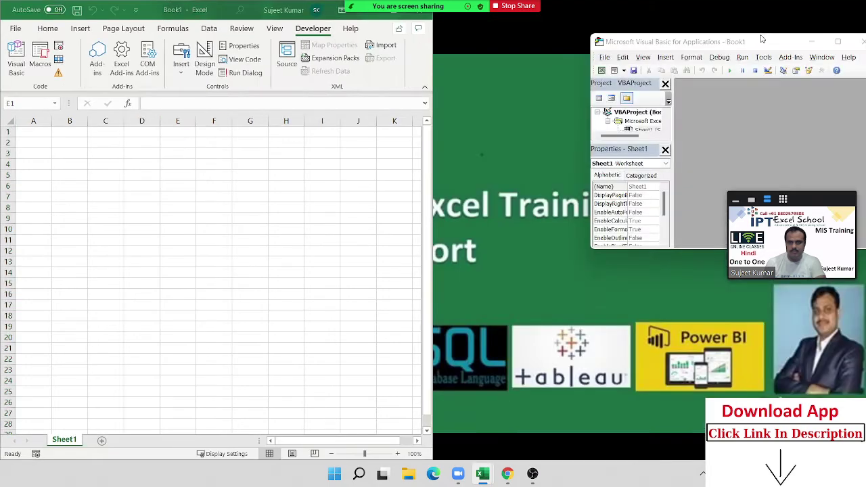
{"action": "left_click", "coordinate": [535, 67]}
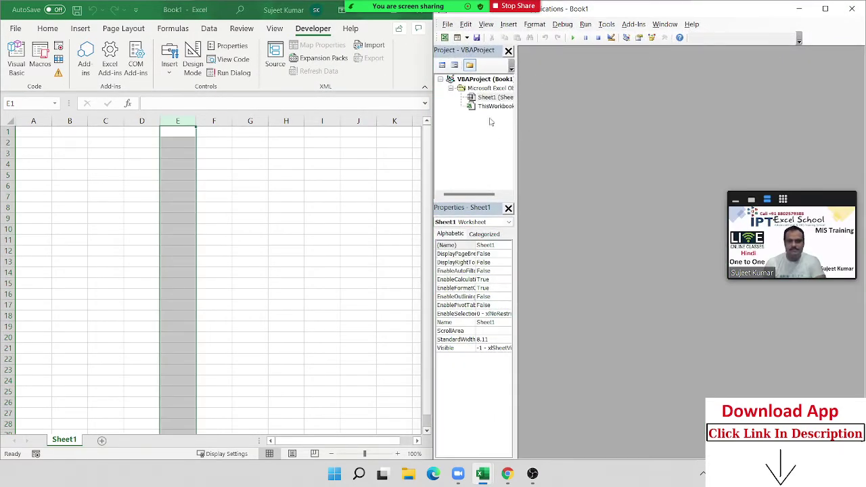
{"action": "mouse_move", "coordinate": [431, 136]}
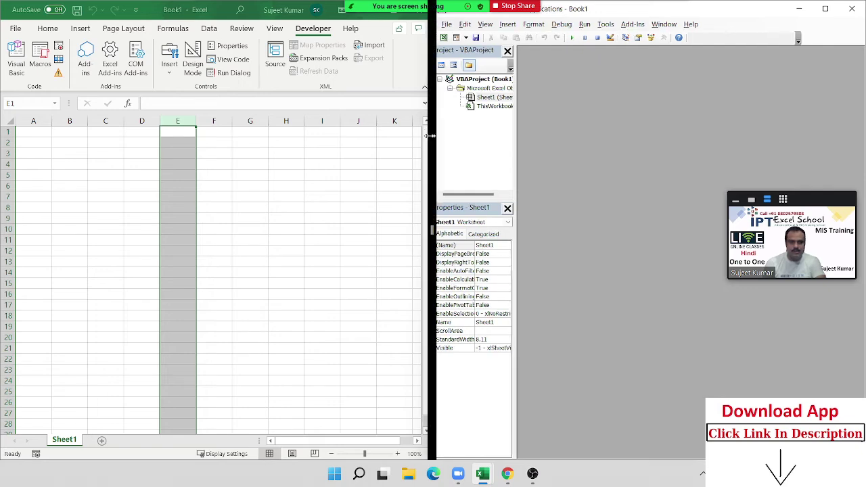
{"action": "left_click_drag", "start_coordinate": [431, 136], "coordinate": [326, 126]}
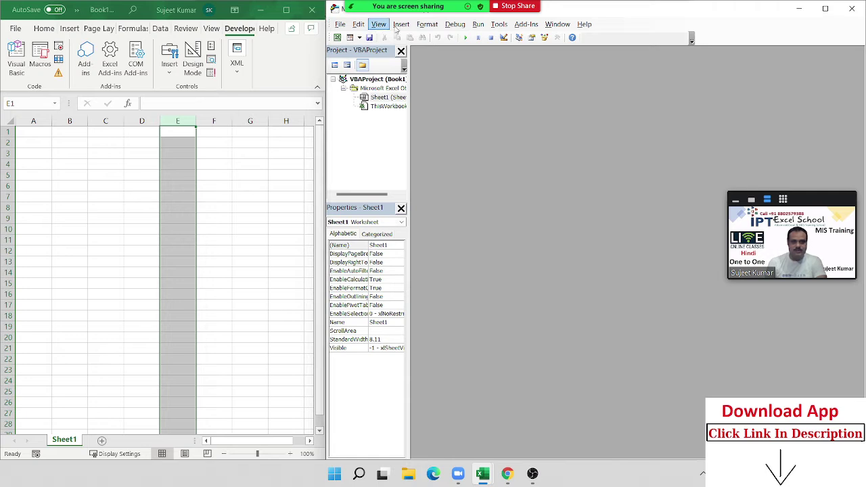
Insert a new module, Module1, and maximize its code window
{"action": "left_click", "coordinate": [400, 26]}
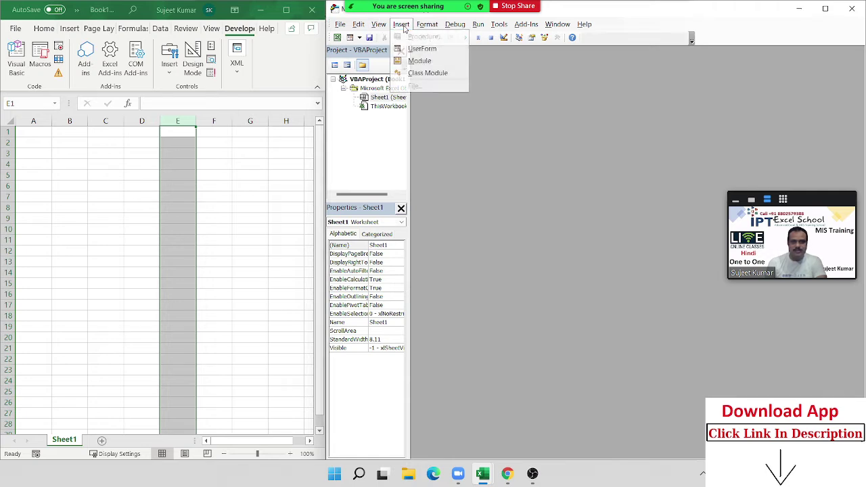
{"action": "left_click", "coordinate": [419, 61]}
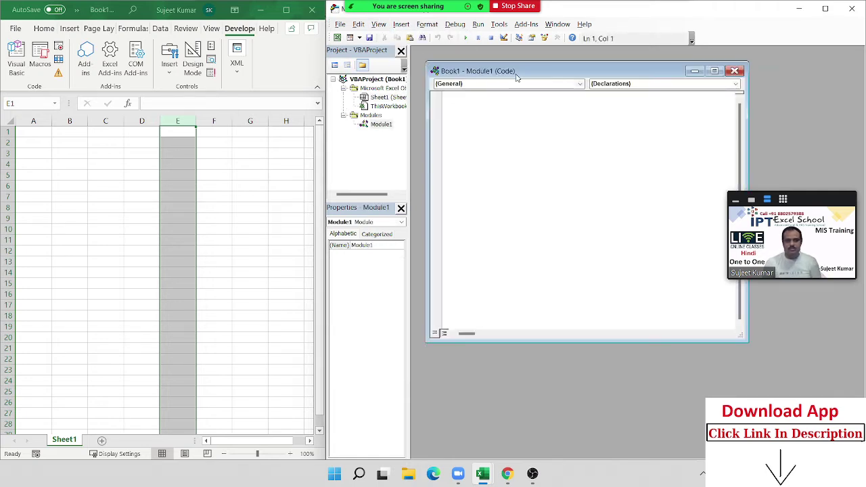
{"action": "double_click", "coordinate": [512, 70]}
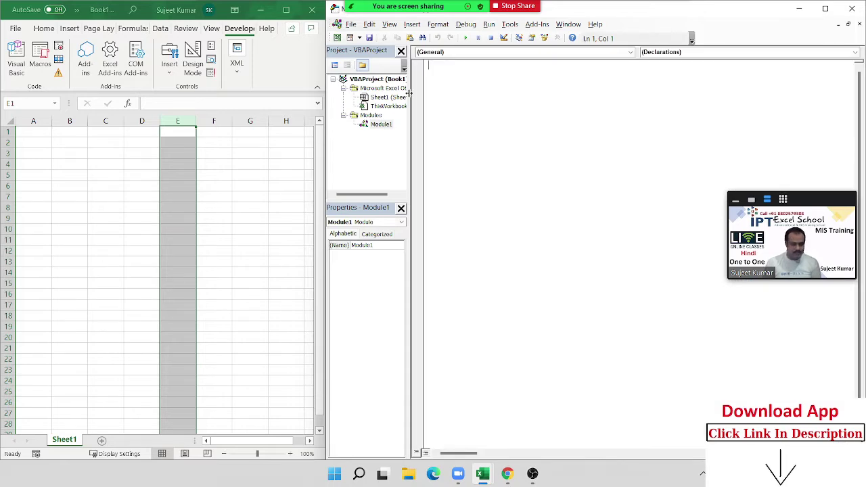
Launch Magnifier from the Start search using 'ma'
{"action": "key", "text": "super"}
{"action": "type", "text": "magnifier"}
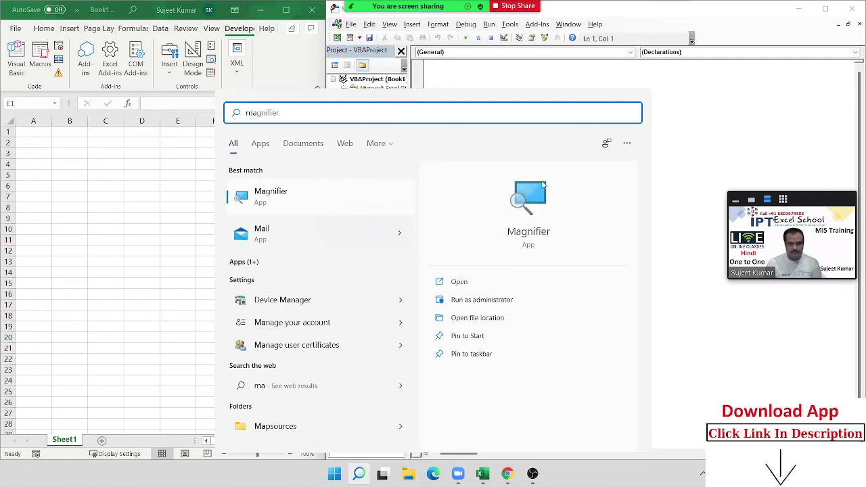
{"action": "left_click", "coordinate": [542, 180]}
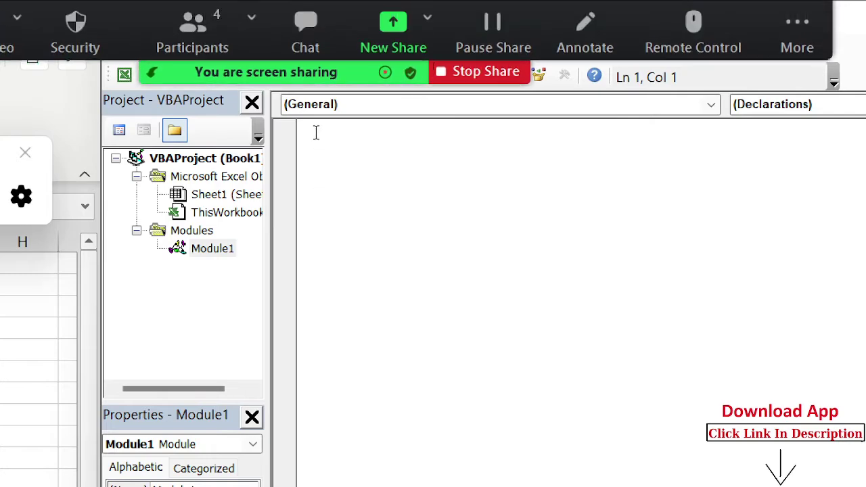
Type the header Sub file() so End Sub appears, leaving a blank line inside
{"action": "type", "text": "sub "}
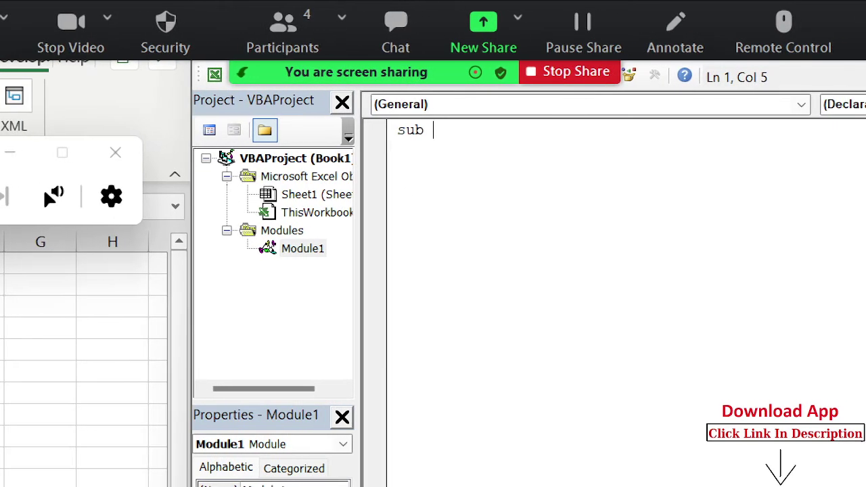
{"action": "type", "text": "rr"}
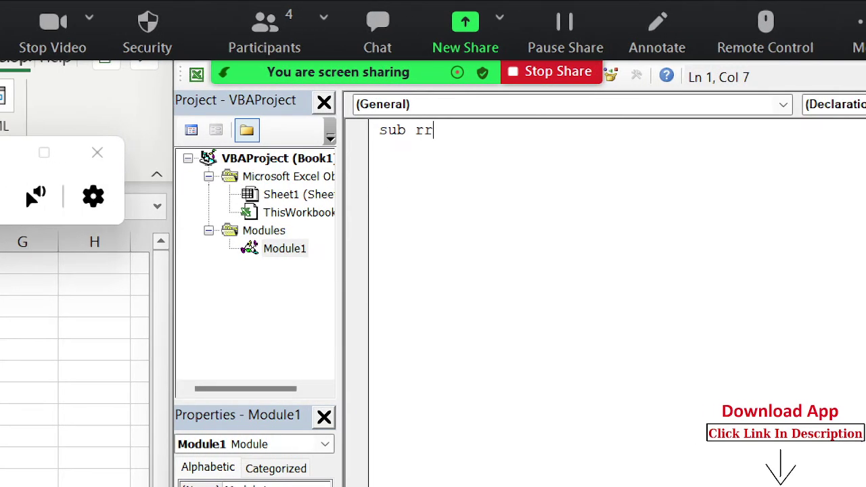
{"action": "key", "text": "BackSpace"}
{"action": "key", "text": "BackSpace"}
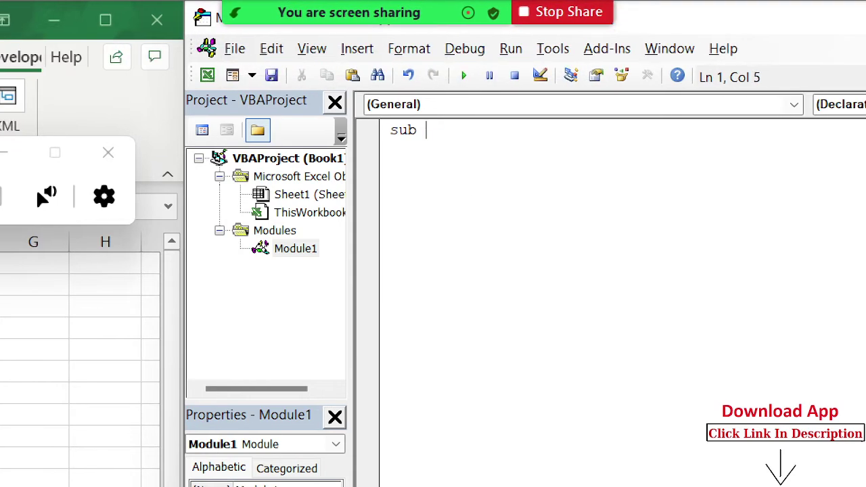
{"action": "type", "text": "file"}
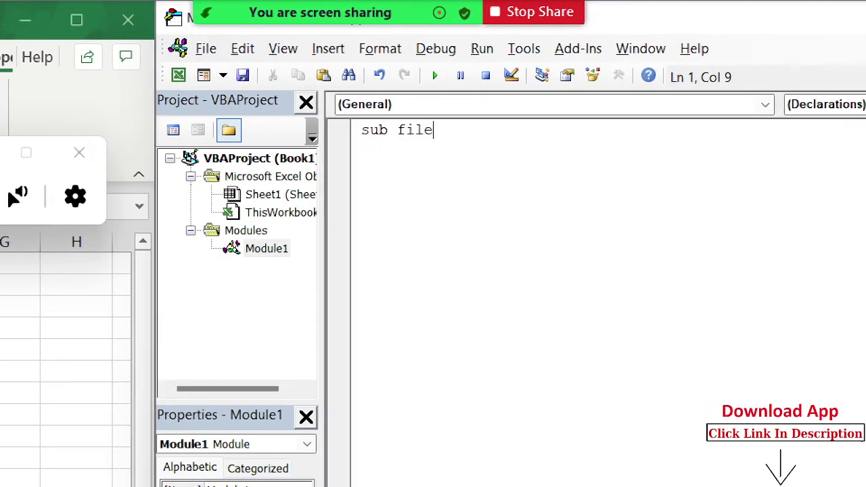
{"action": "type", "text": "()"}
{"action": "key", "text": "Return"}
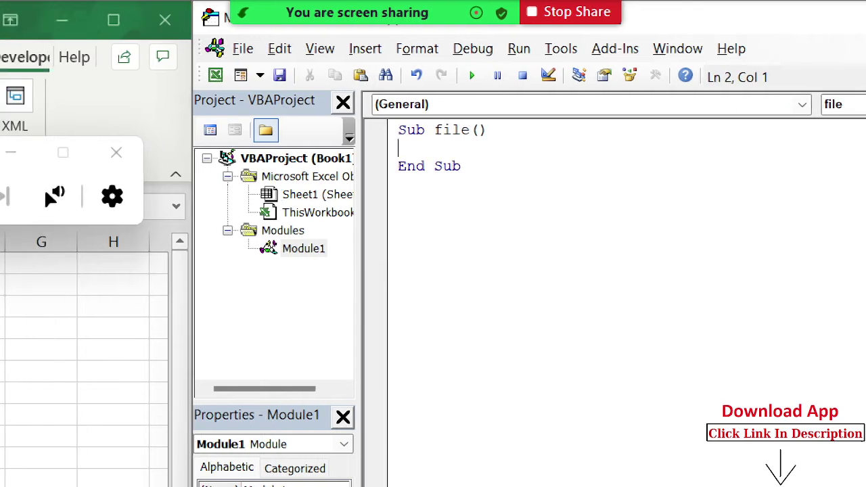
{"action": "key", "text": "Return"}
{"action": "key", "text": "Return"}
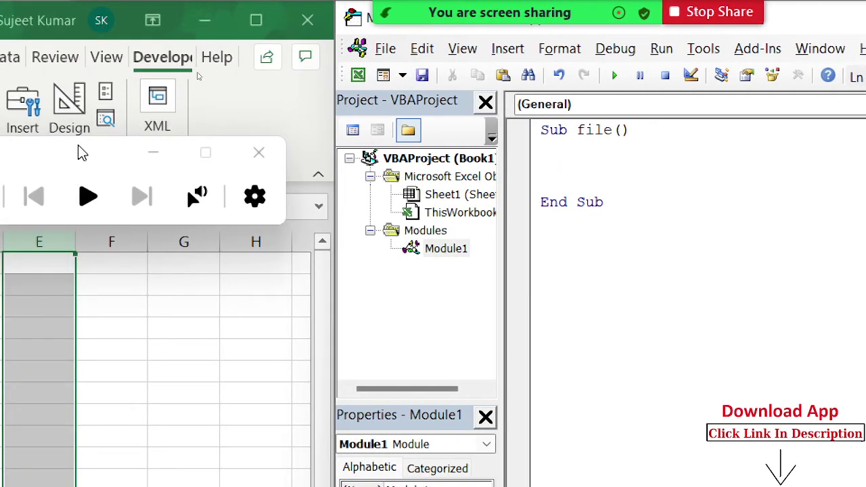
Reposition the Magnifier toolbar and review its reading settings
{"action": "mouse_move", "coordinate": [78, 151]}
{"action": "left_mouse_down"}
{"action": "mouse_move", "coordinate": [781, 157]}
{"action": "mouse_move", "coordinate": [857, 141]}
{"action": "left_mouse_up"}
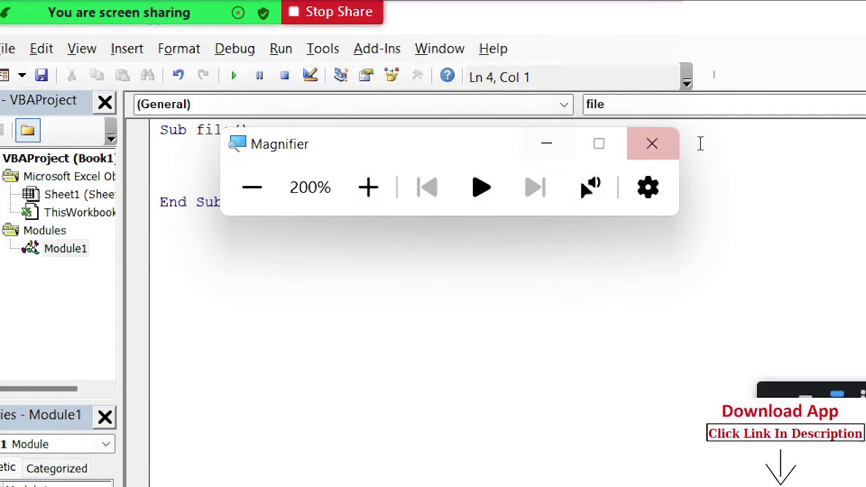
{"action": "left_click", "coordinate": [643, 202]}
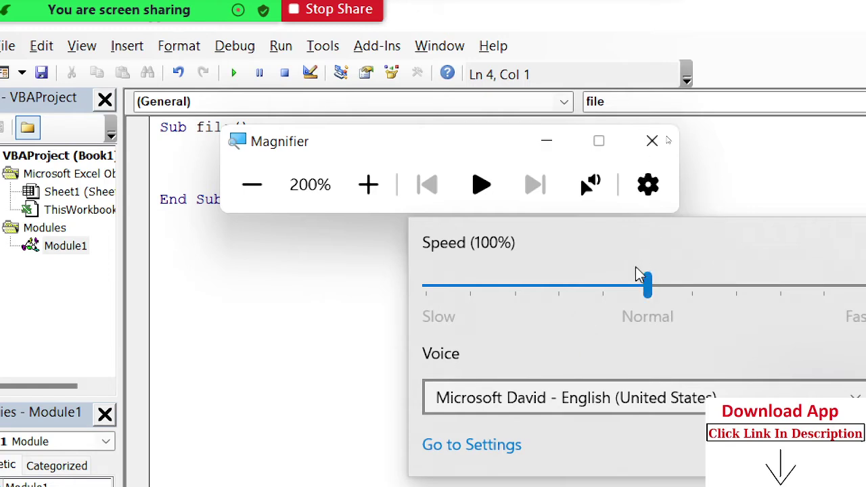
{"action": "left_click", "coordinate": [224, 341]}
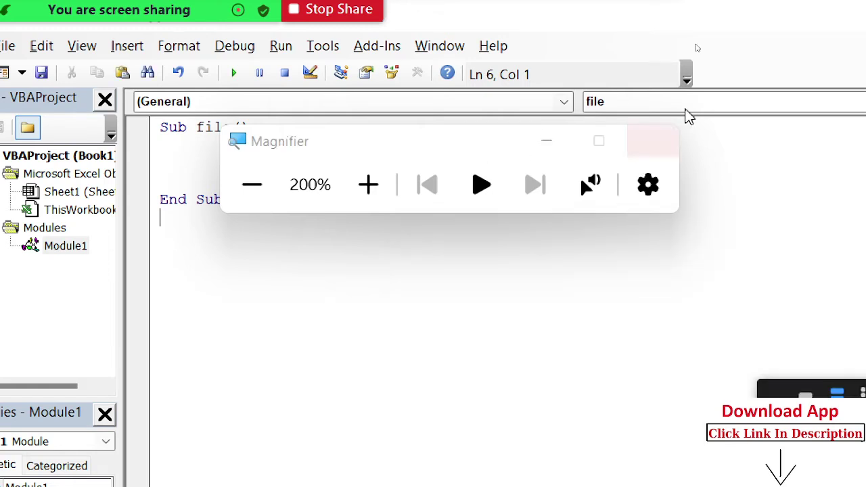
{"action": "mouse_move", "coordinate": [329, 148]}
{"action": "left_mouse_down"}
{"action": "mouse_move", "coordinate": [357, 156]}
{"action": "mouse_move", "coordinate": [526, 35]}
{"action": "left_mouse_up"}
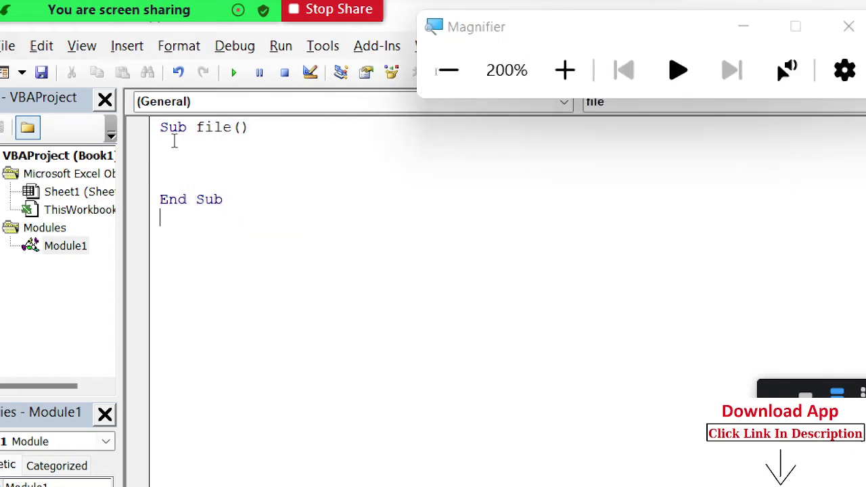
Write workbooks.Add.SaveAs inside the file procedure using IntelliSense completions
{"action": "left_click", "coordinate": [178, 144]}
{"action": "key", "text": "Return"}
{"action": "key", "text": "Return"}
{"action": "key", "text": "Return"}
{"action": "key", "text": "Return"}
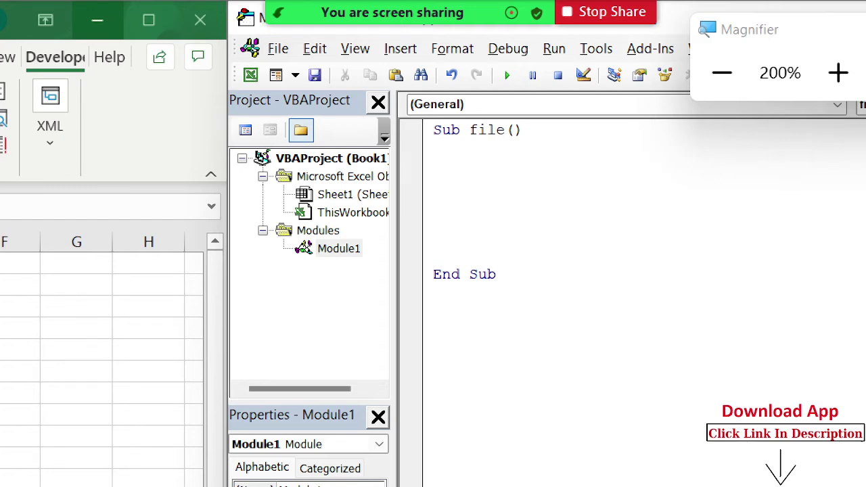
{"action": "type", "text": "work"}
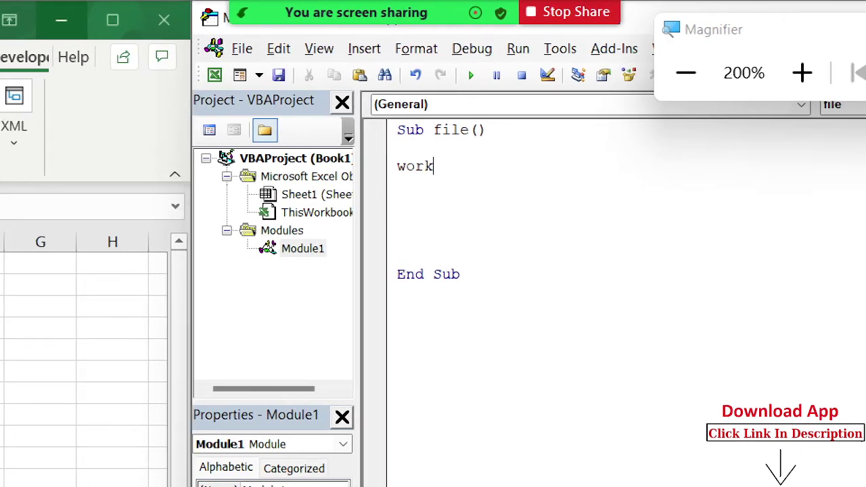
{"action": "type", "text": "books"}
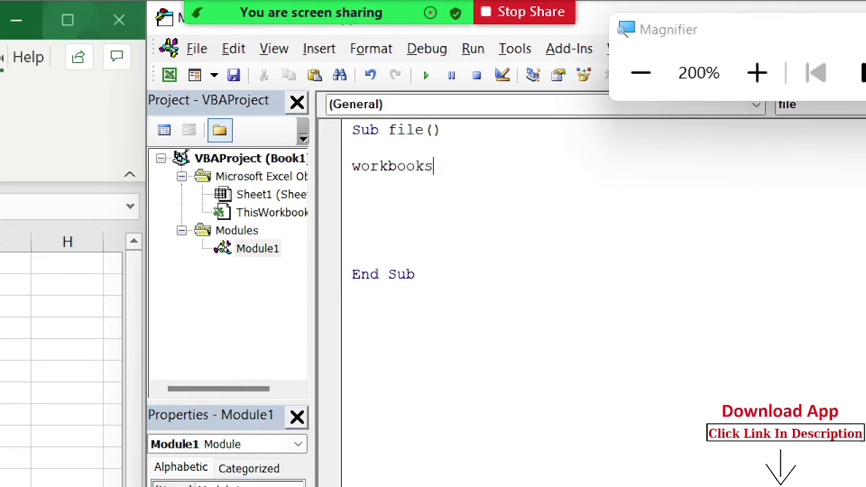
{"action": "type", "text": ".ad"}
{"action": "key", "text": "Tab"}
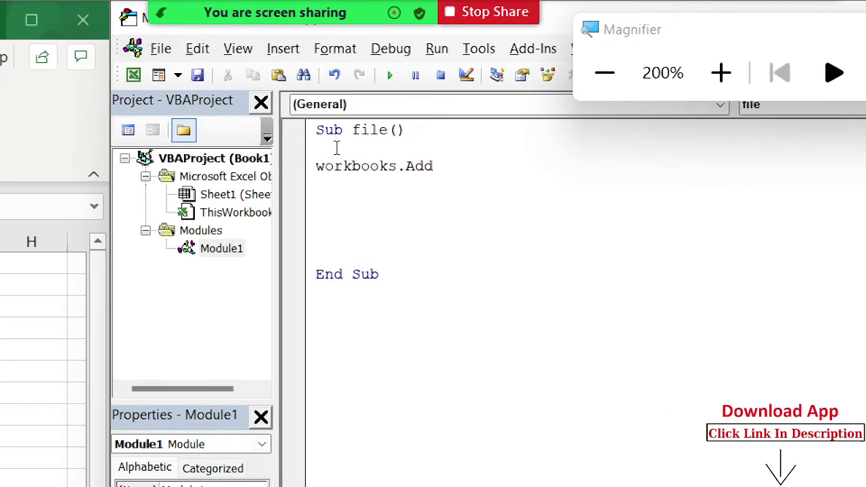
{"action": "type", "text": ".s"}
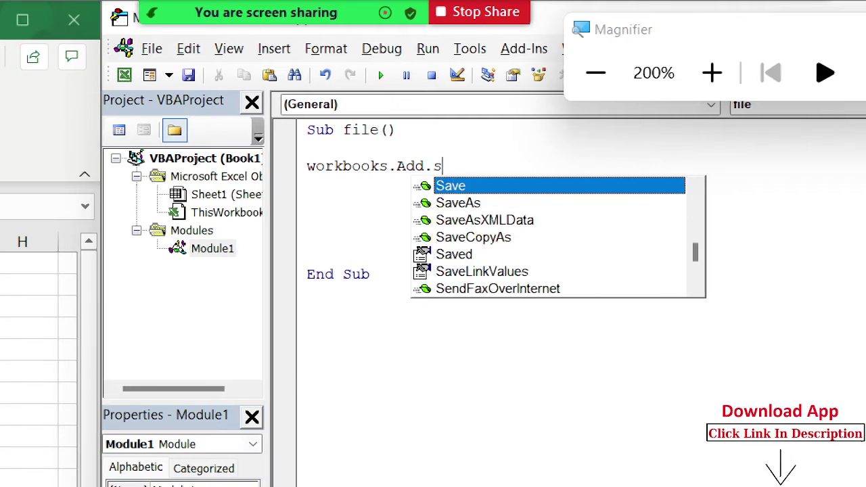
{"action": "type", "text": "a"}
{"action": "key", "text": "Down"}
{"action": "key", "text": "Tab"}
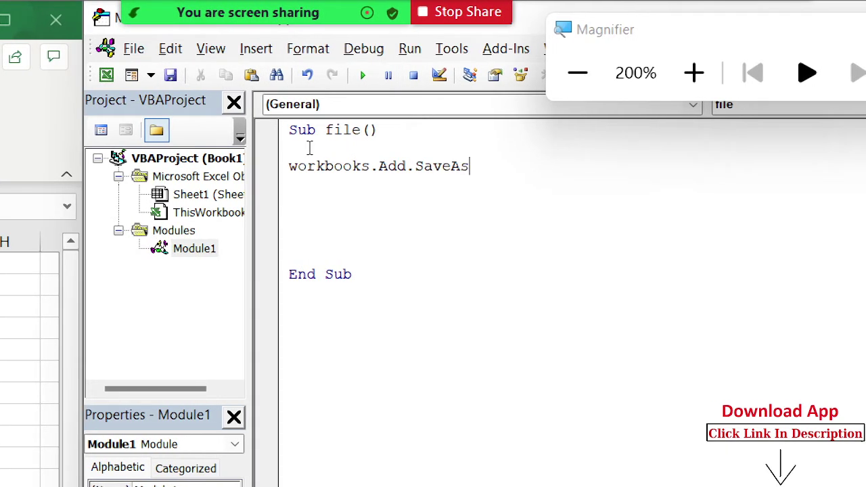
Return to the macro code window and turn off screen magnification
{"action": "key", "text": "super+Tab"}
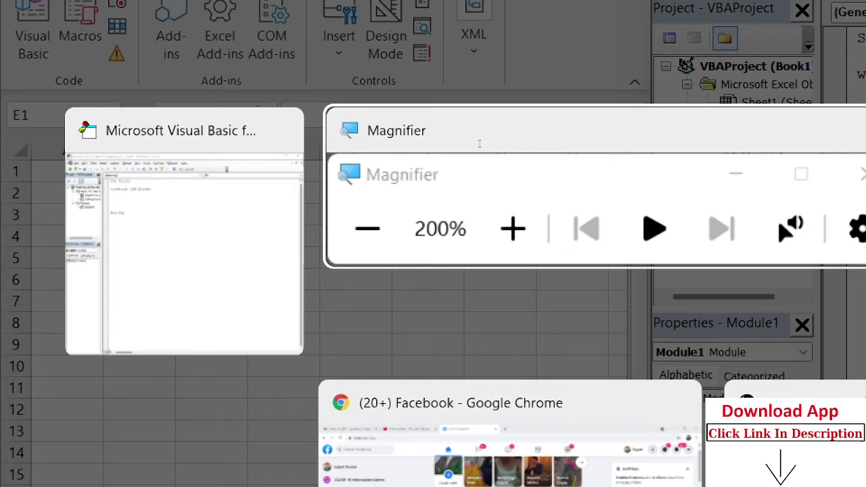
{"action": "left_click", "coordinate": [532, 163]}
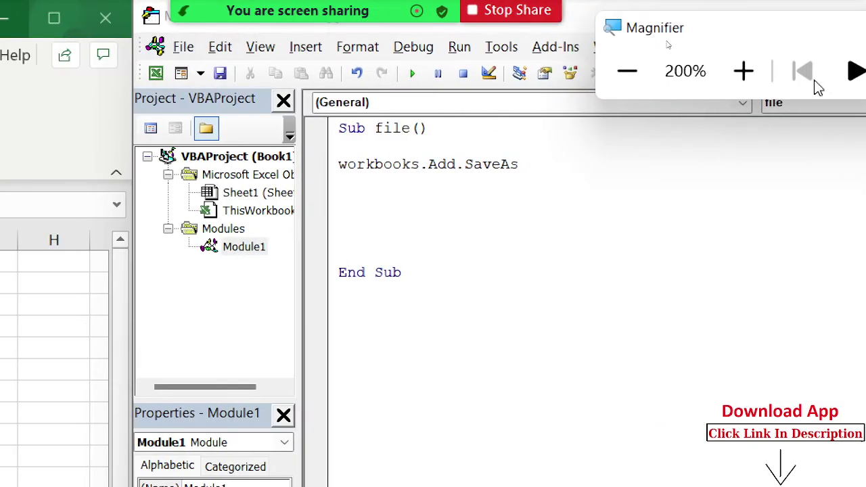
{"action": "left_click_drag", "start_coordinate": [732, 39], "coordinate": [468, 158]}
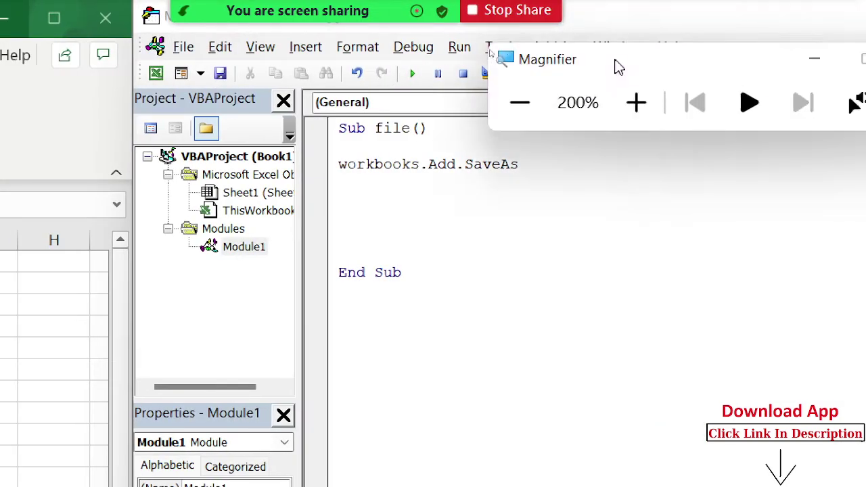
{"action": "left_click", "coordinate": [598, 153]}
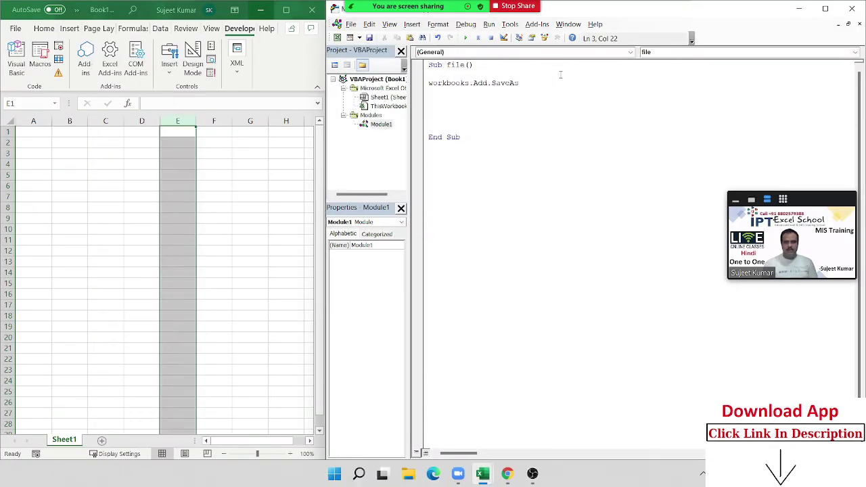
Browse to F:\2020\Data in File Explorer and reveal its full path in the address bar
{"action": "left_click", "coordinate": [408, 475]}
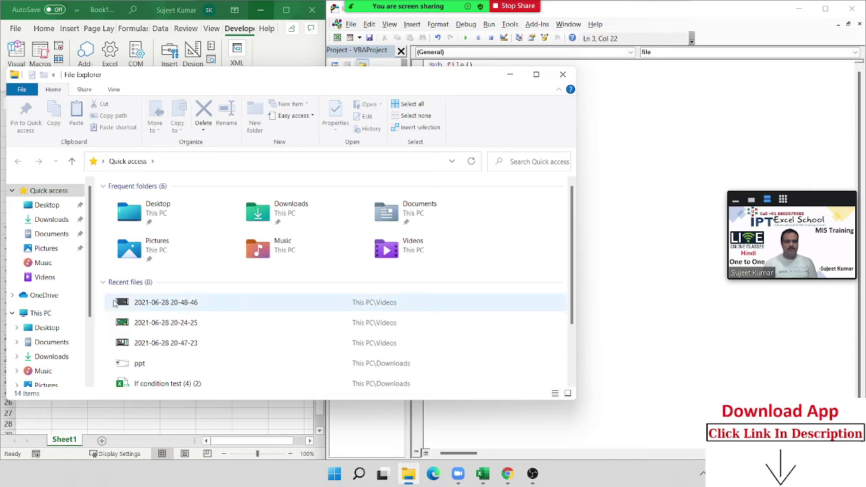
{"action": "scroll", "coordinate": [45, 372], "scroll_direction": "down", "scroll_amount": 2}
{"action": "scroll", "coordinate": [48, 371], "scroll_direction": "down", "scroll_amount": 2}
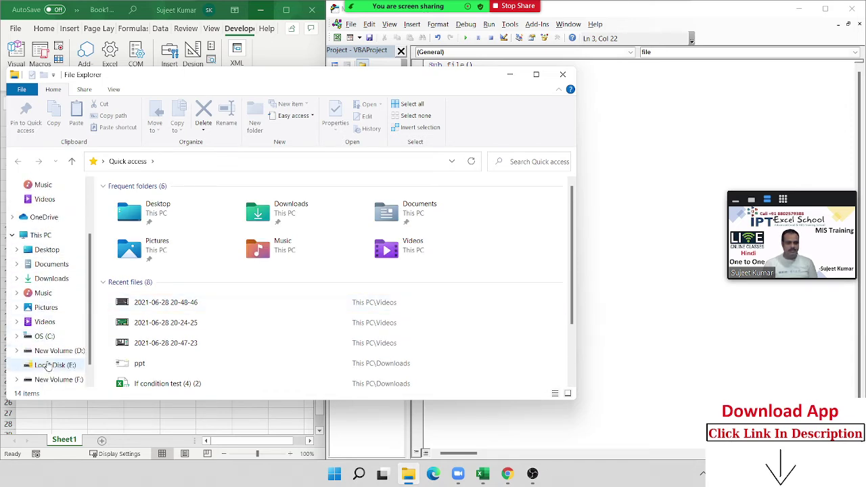
{"action": "left_click", "coordinate": [49, 380]}
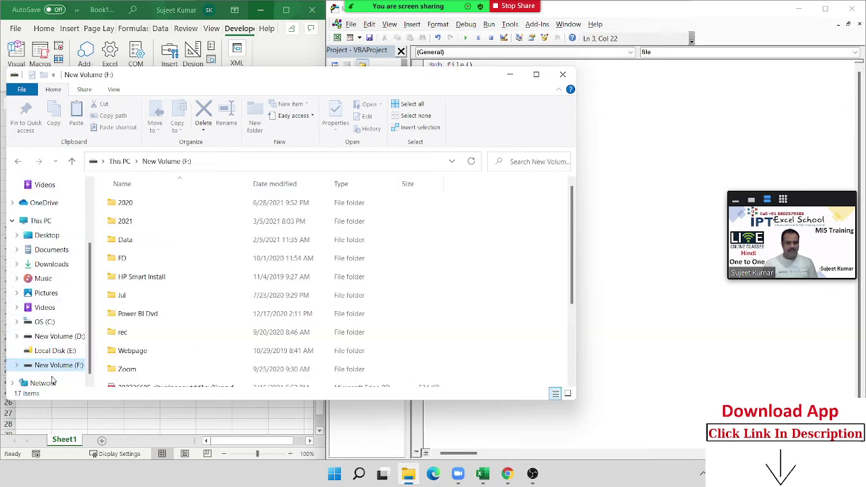
{"action": "double_click", "coordinate": [137, 205]}
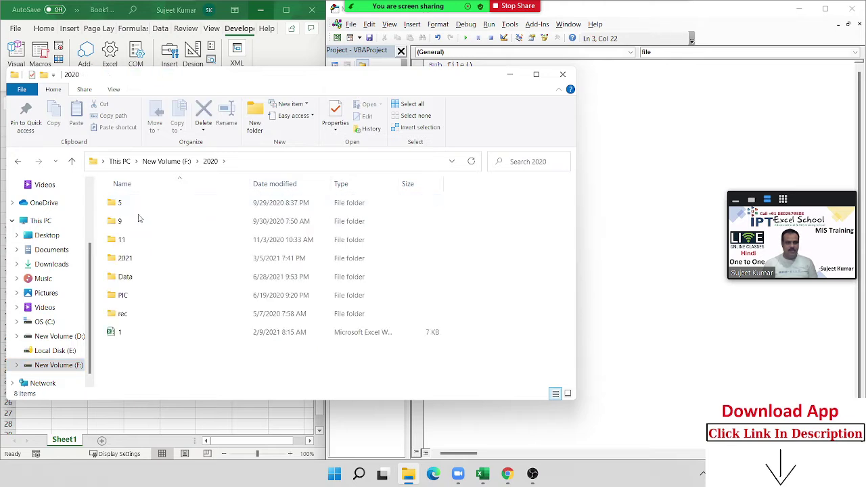
{"action": "double_click", "coordinate": [137, 279]}
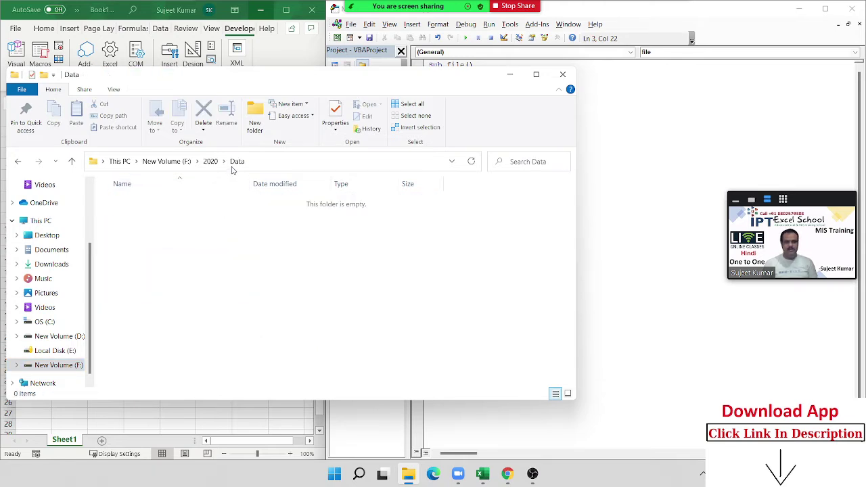
{"action": "left_click", "coordinate": [277, 159]}
{"action": "left_click", "coordinate": [553, 159]}
{"action": "left_click", "coordinate": [614, 126]}
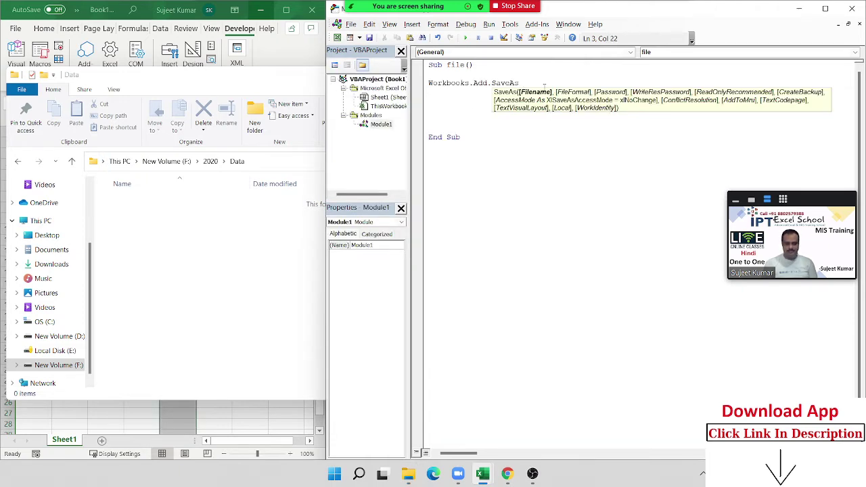
Complete SaveAs with "F:\2020\Data\" & MonthName(1, True) & ".xlsx"
{"action": "type", "text": "F:\\2020\\Data"}
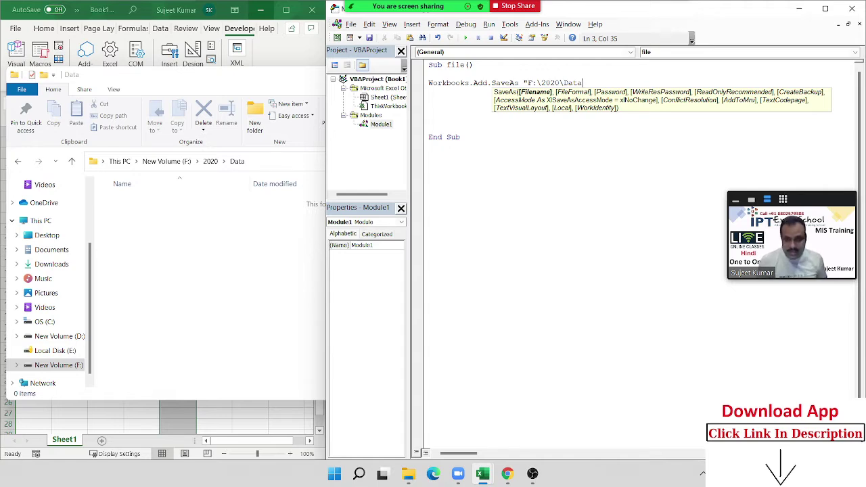
{"action": "type", "text": "\\\" "}
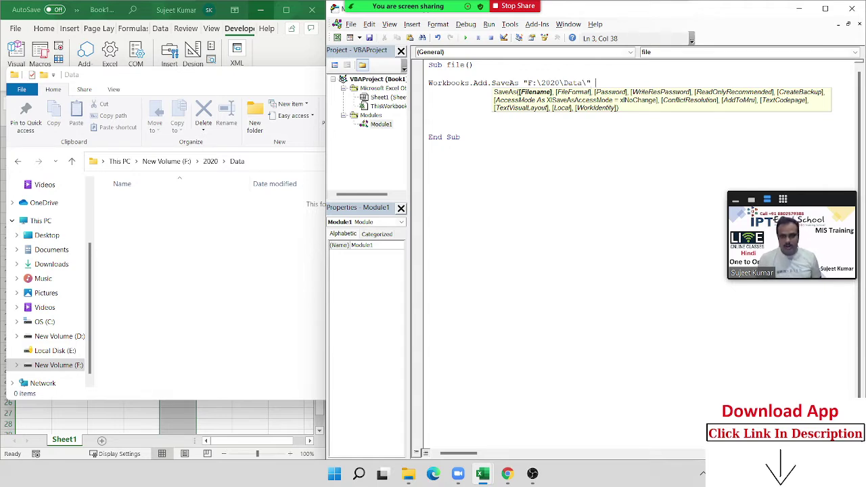
{"action": "type", "text": "& "}
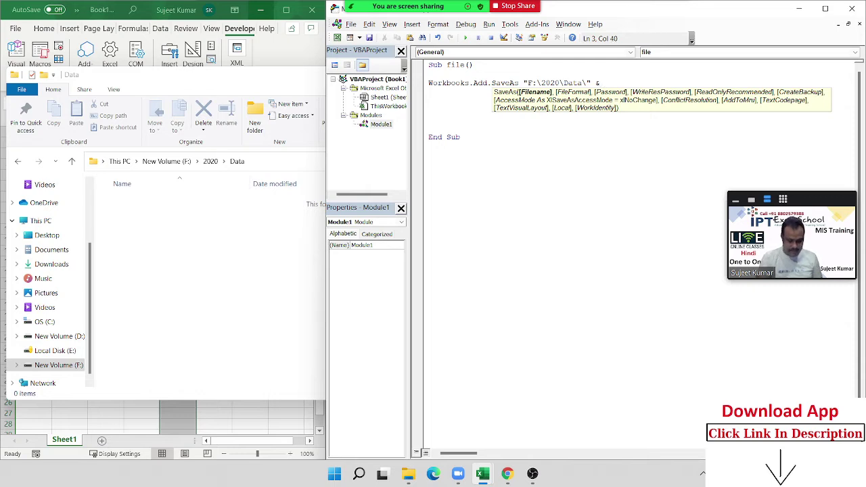
{"action": "type", "text": "mon"}
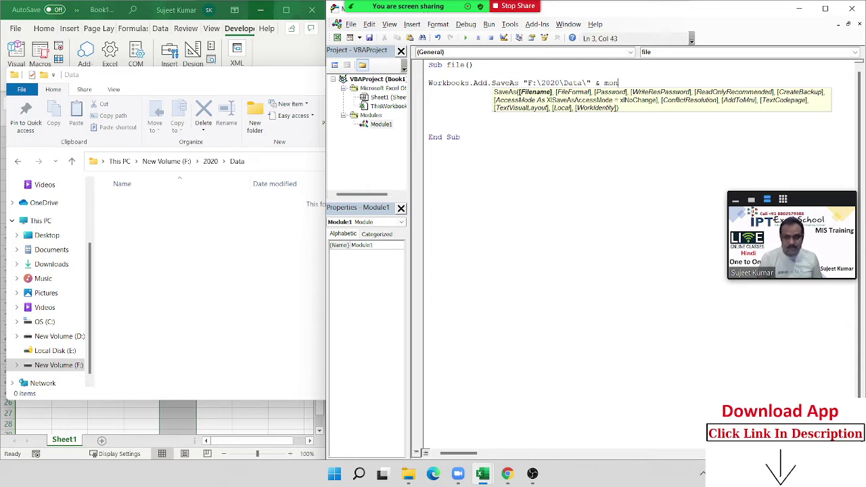
{"action": "type", "text": "thname"}
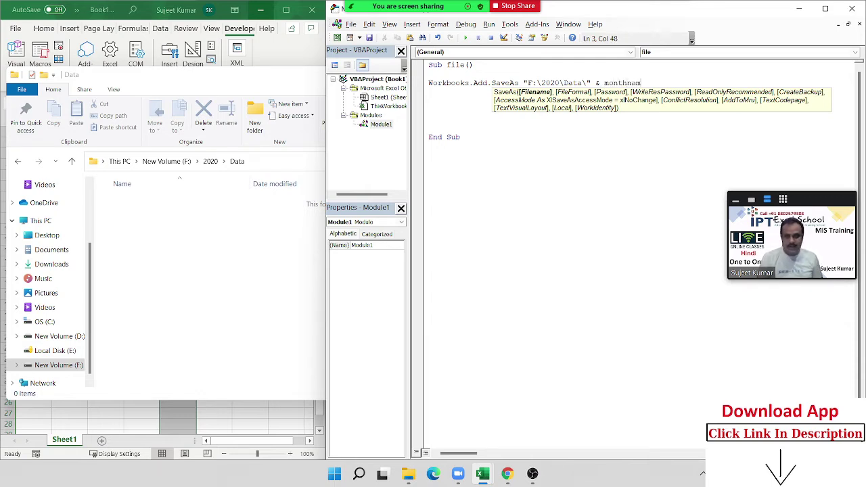
{"action": "type", "text": "("}
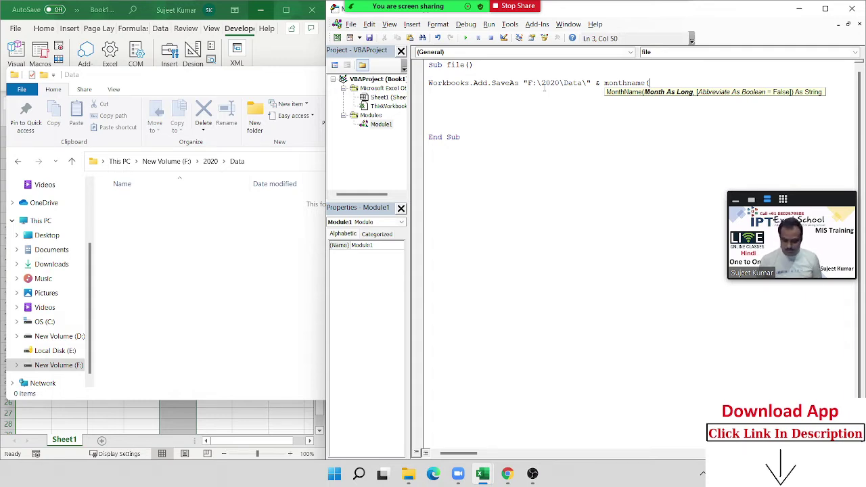
{"action": "type", "text": ",True"}
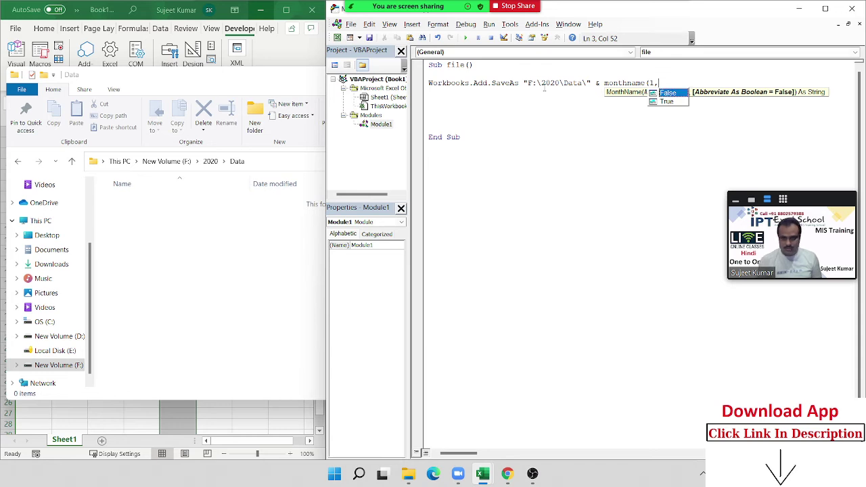
{"action": "type", "text": ") "}
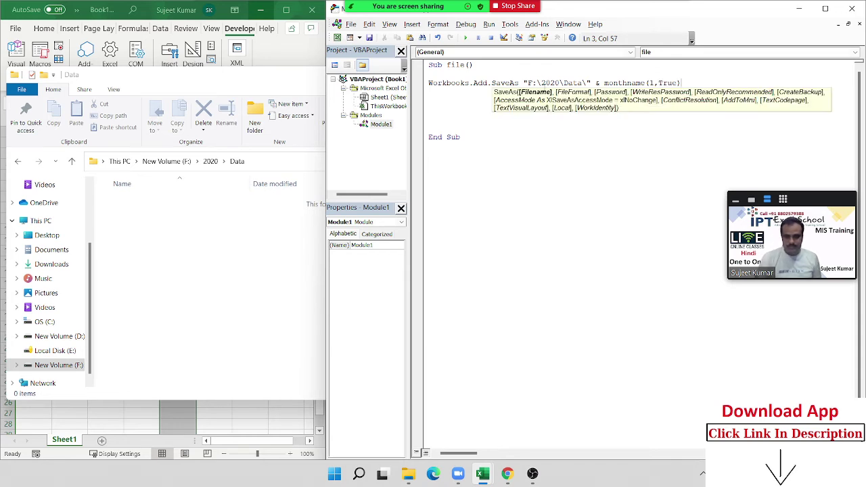
{"action": "type", "text": "& \""}
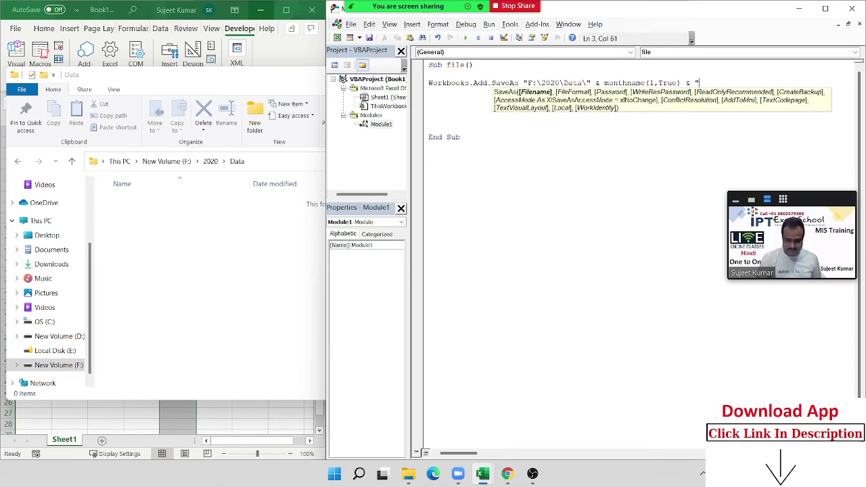
{"action": "type", "text": "."}
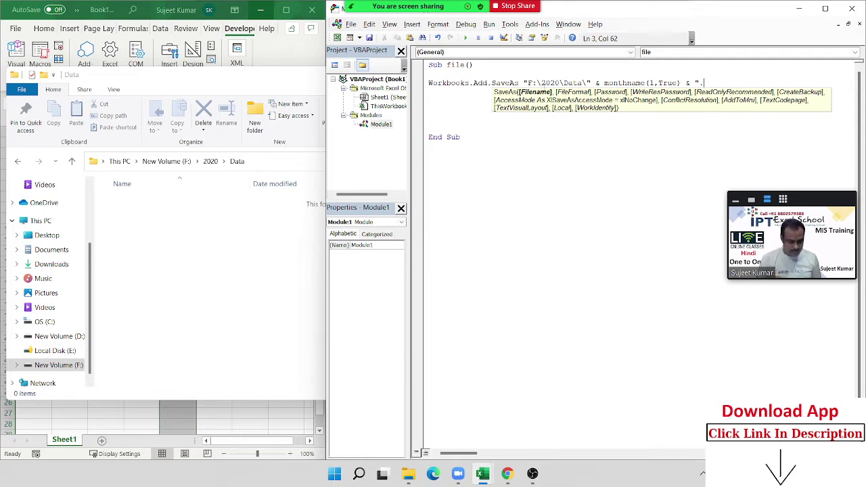
{"action": "type", "text": "xlsx"}
{"action": "key", "text": "Return"}
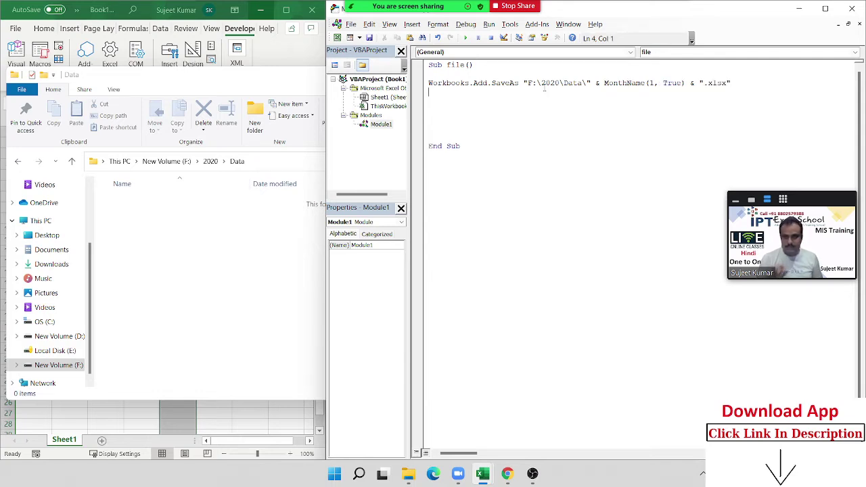
Run the macro to create the Jan workbook and maximize its window
{"action": "left_click", "coordinate": [564, 105]}
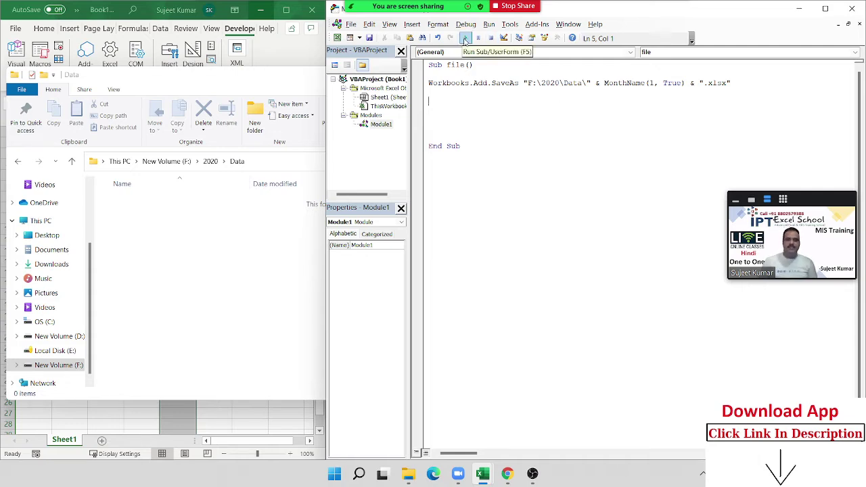
{"action": "left_click", "coordinate": [464, 39]}
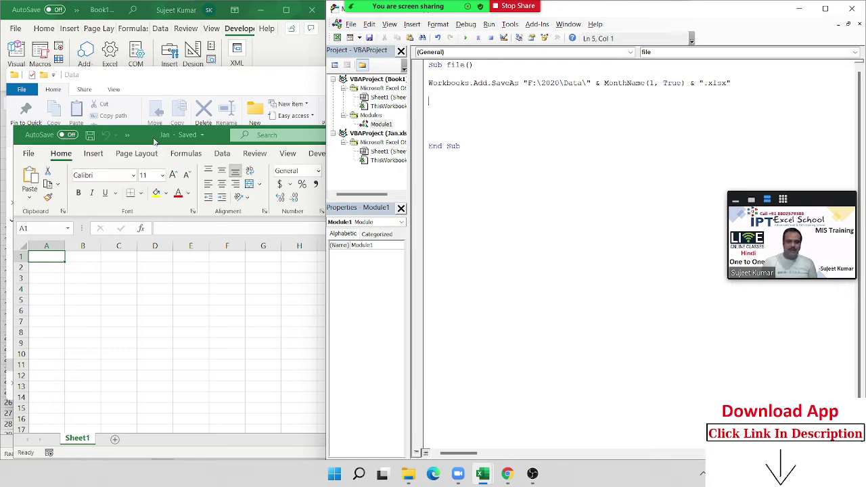
{"action": "double_click", "coordinate": [154, 141]}
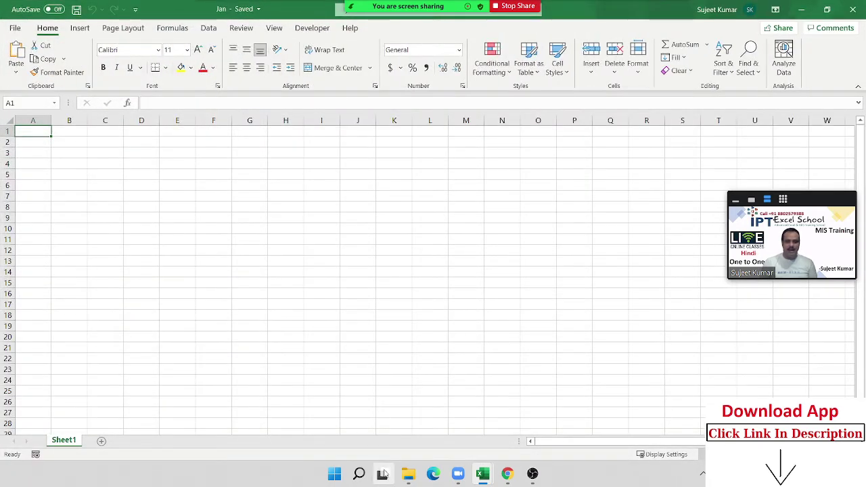
Confirm the Jan file appears in the Data folder, then return to the workbook
{"action": "left_click", "coordinate": [412, 475]}
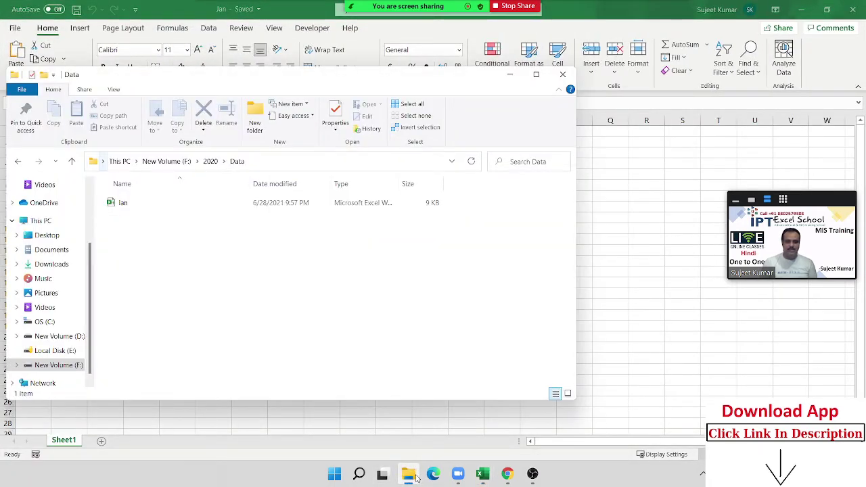
{"action": "left_click", "coordinate": [160, 208]}
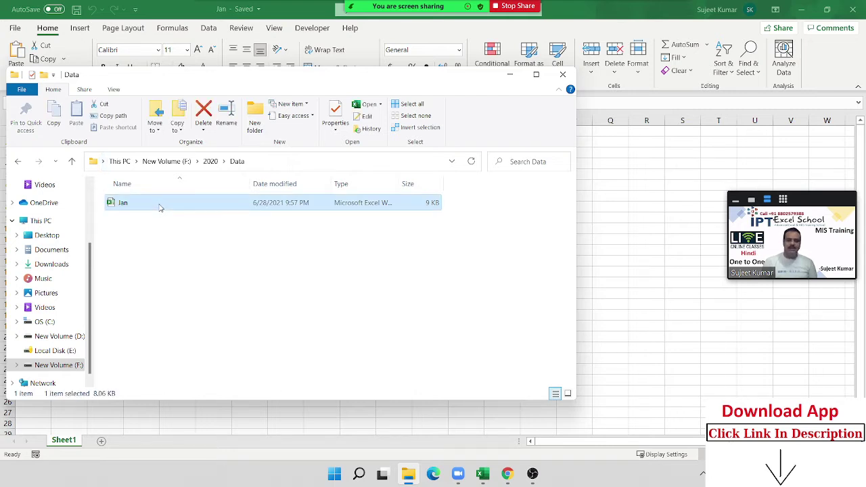
{"action": "left_click", "coordinate": [614, 193]}
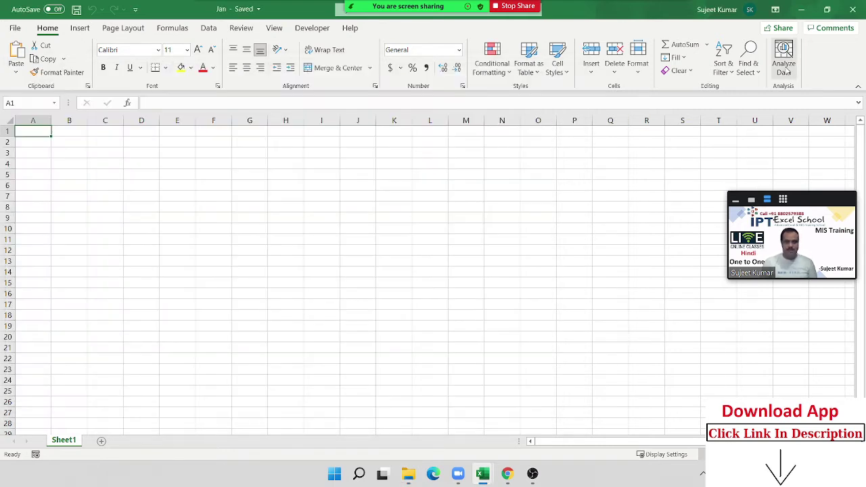
{"action": "mouse_move", "coordinate": [484, 475]}
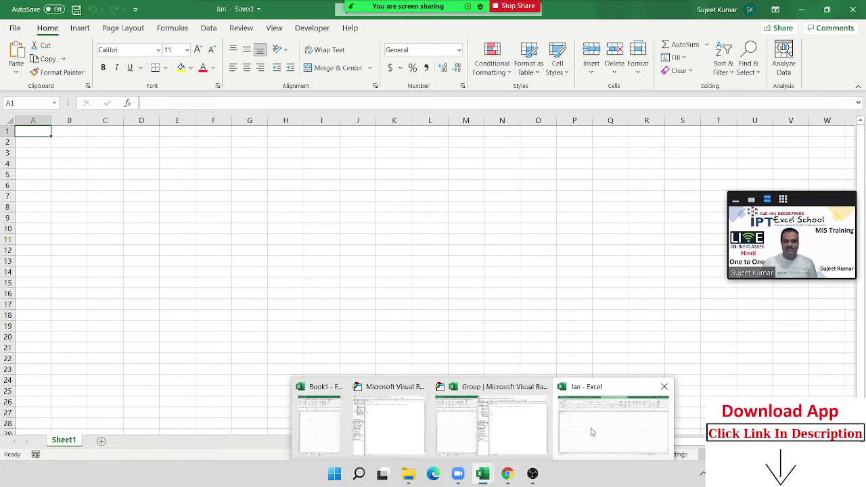
Add the line Sheets.Add , , 31 below the SaveAs statement
{"action": "left_click", "coordinate": [375, 430]}
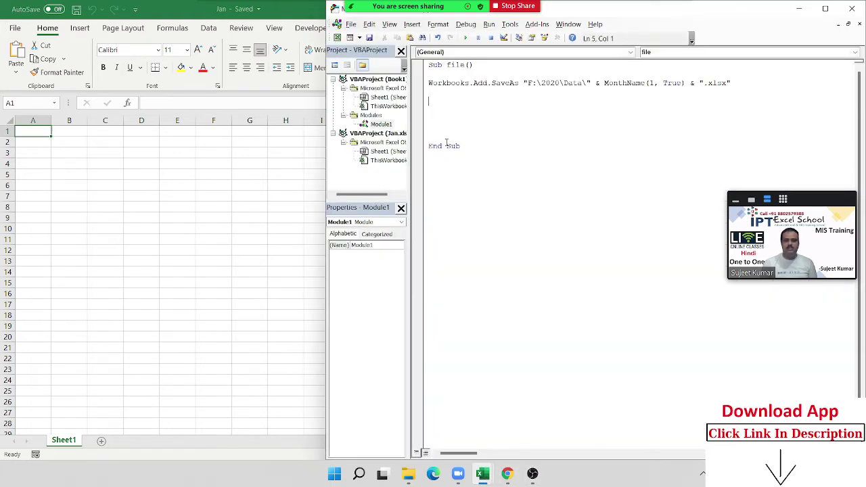
{"action": "key", "text": "Return"}
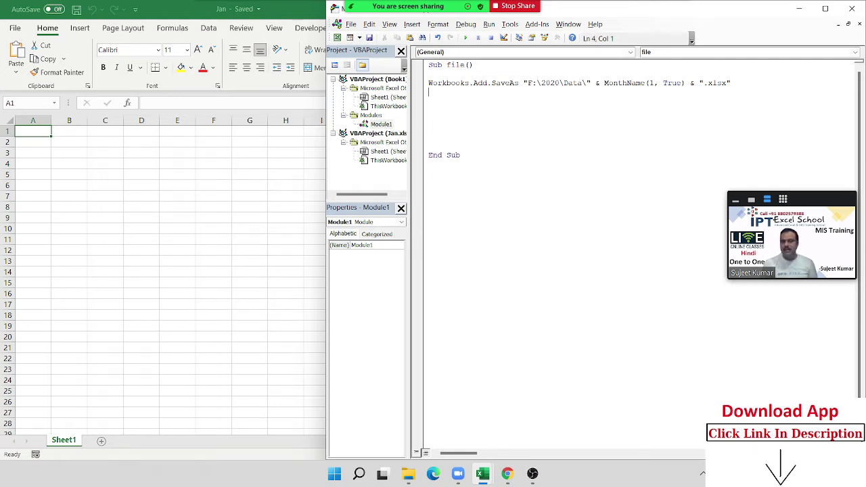
{"action": "left_click", "coordinate": [429, 100]}
{"action": "type", "text": "she"}
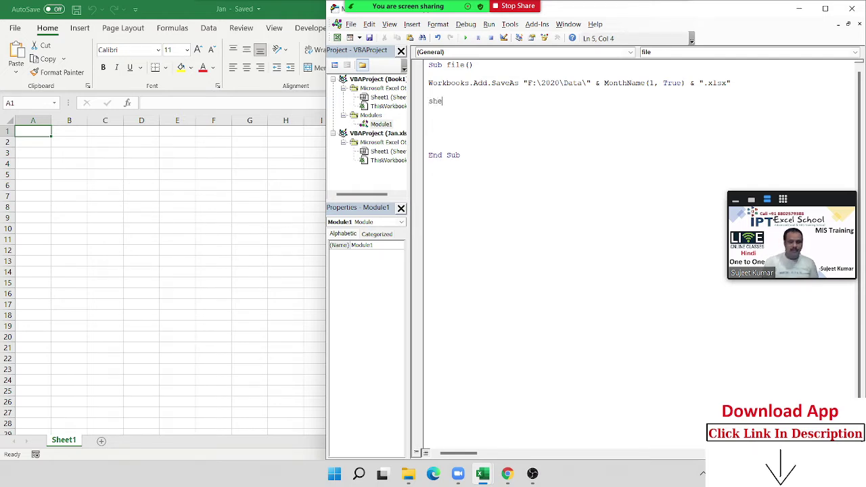
{"action": "type", "text": "ets"}
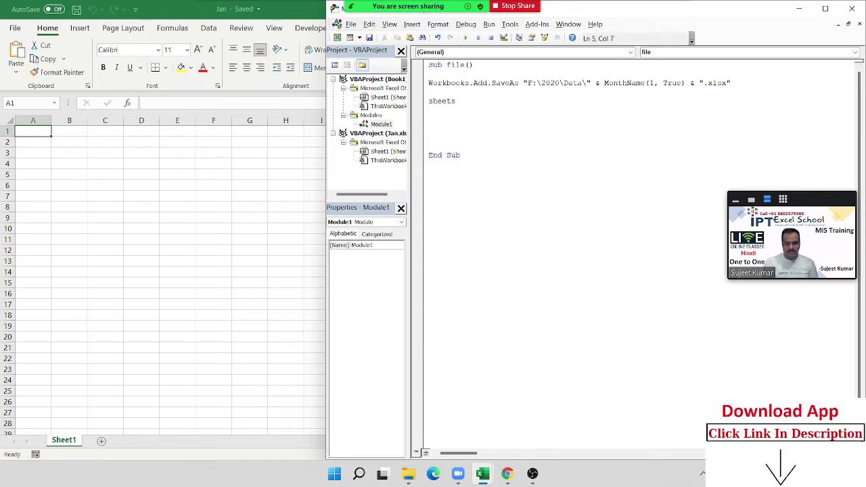
{"action": "type", "text": ".ad"}
{"action": "key", "text": "Tab"}
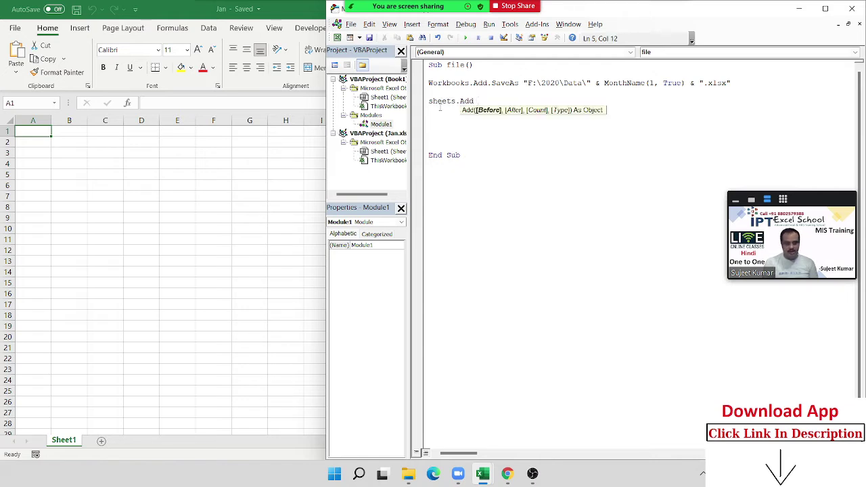
{"action": "type", "text": ",,"}
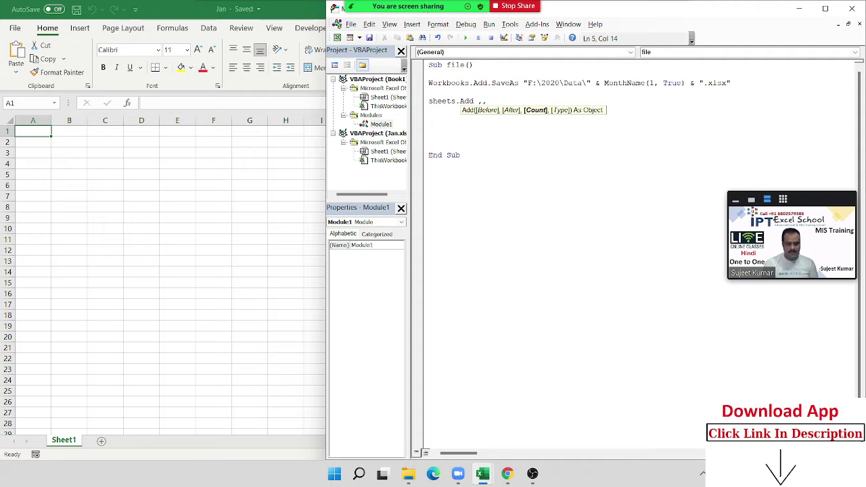
{"action": "type", "text": "count"}
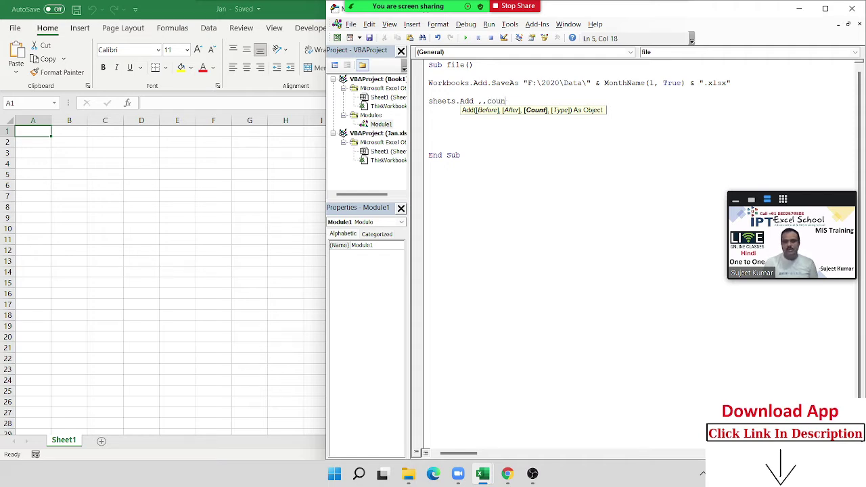
{"action": "key", "text": "BackSpace"}
{"action": "key", "text": "BackSpace"}
{"action": "key", "text": "BackSpace"}
{"action": "key", "text": "BackSpace"}
{"action": "type", "text": "1"}
{"action": "key", "text": "Return"}
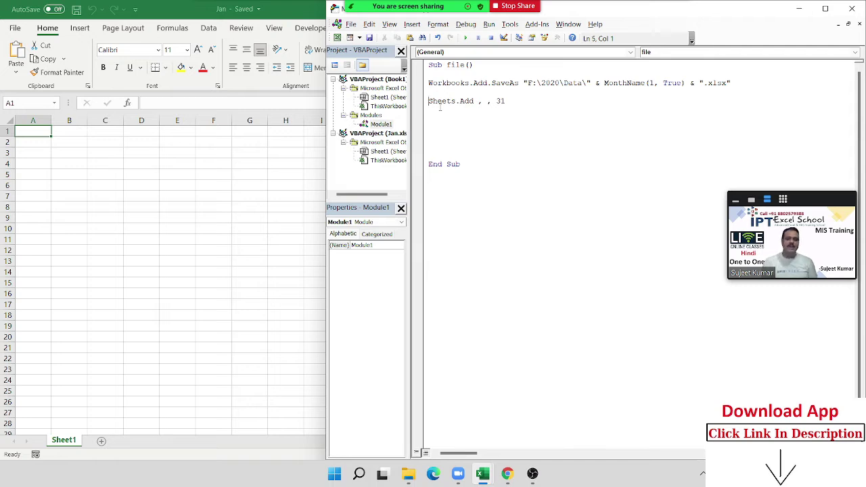
Insert blank lines above the Sheets.Add statement and bring the Excel worksheet forward
{"action": "key", "text": "Return"}
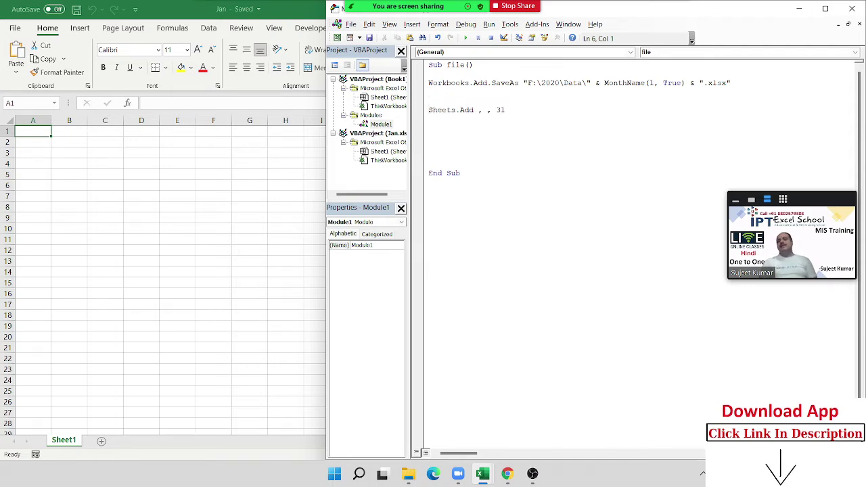
{"action": "key", "text": "Right"}
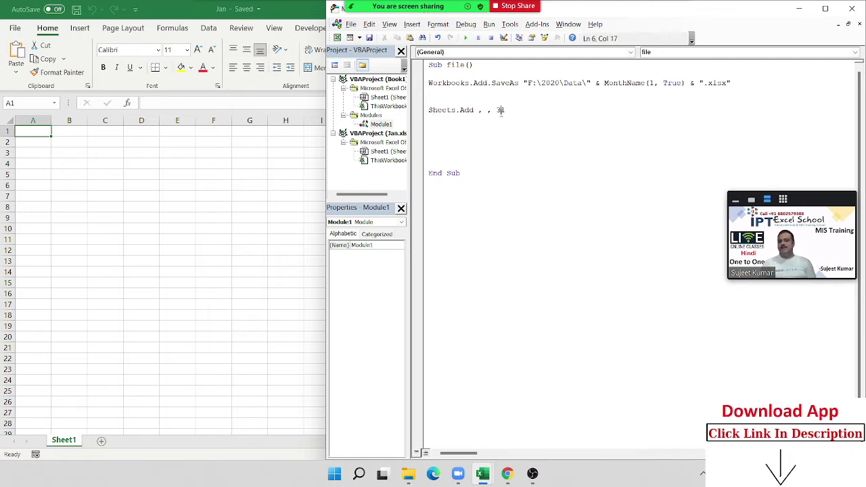
{"action": "left_click", "coordinate": [441, 100]}
{"action": "key", "text": "Return"}
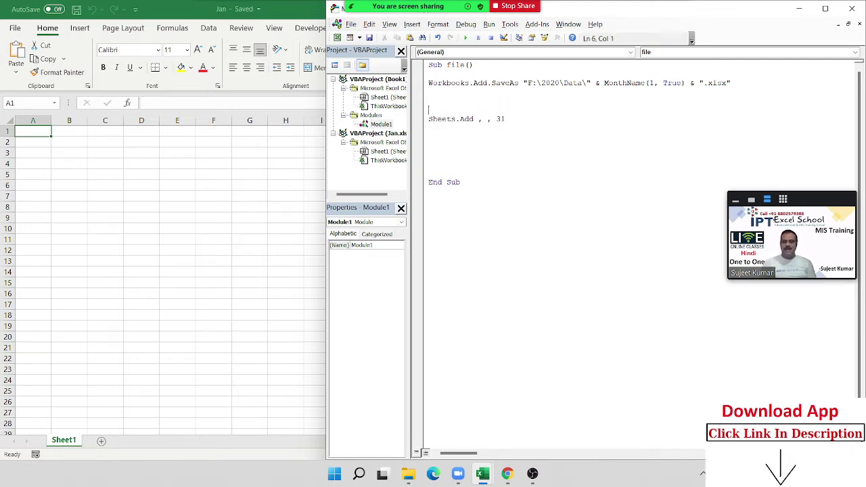
{"action": "left_click", "coordinate": [158, 184]}
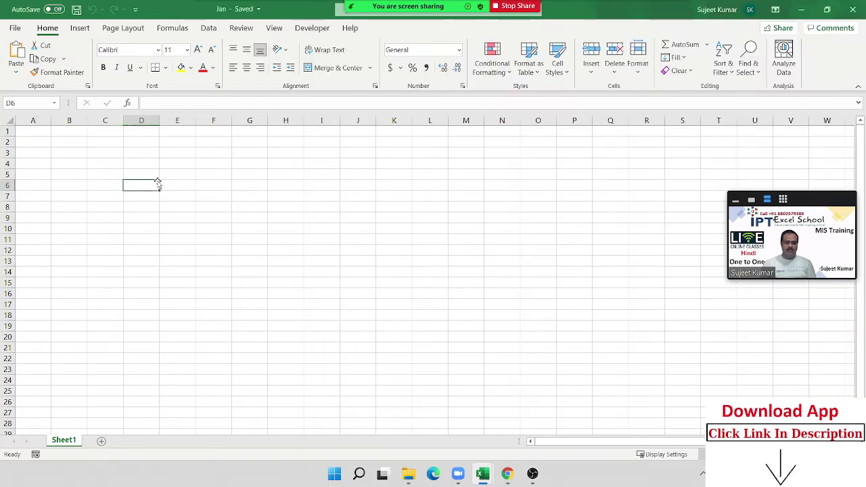
Enter month number 1 in cell B4
{"action": "scroll", "coordinate": [158, 184], "scroll_direction": "up", "scroll_amount": 4, "text": "ctrl"}
{"action": "scroll", "coordinate": [155, 182], "scroll_direction": "up", "scroll_amount": 1, "text": "ctrl"}
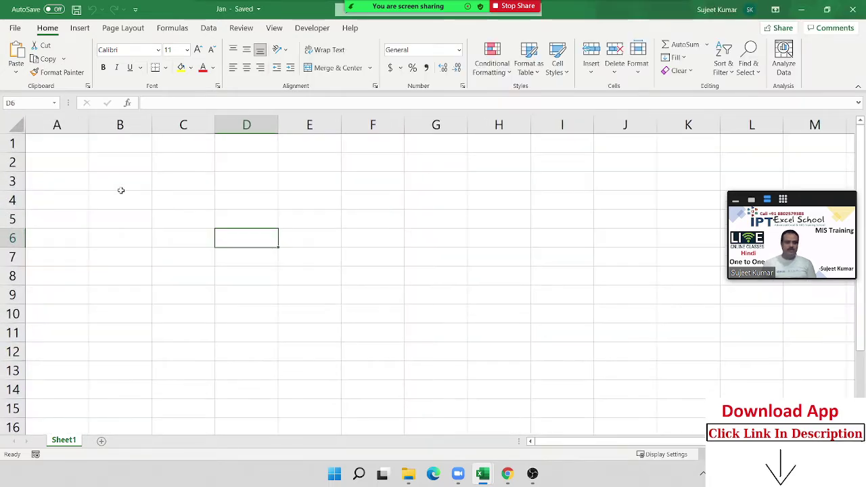
{"action": "left_click", "coordinate": [108, 193]}
{"action": "type", "text": "sl"}
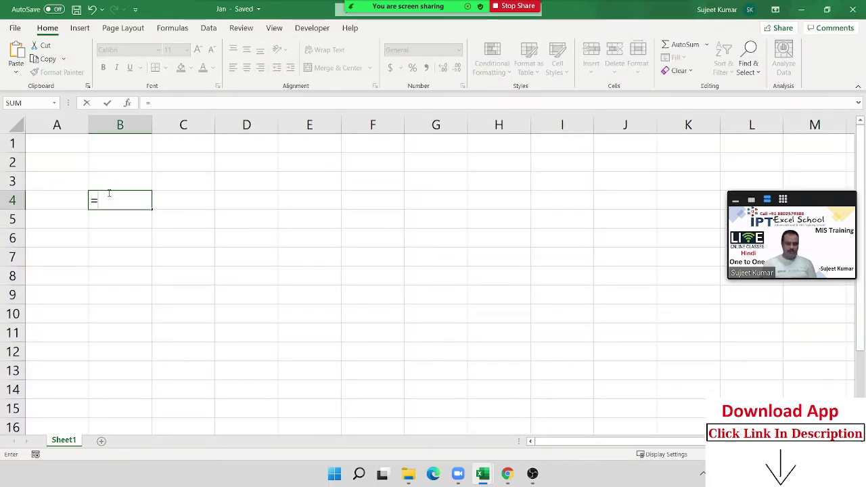
{"action": "key", "text": "Escape"}
{"action": "type", "text": "1"}
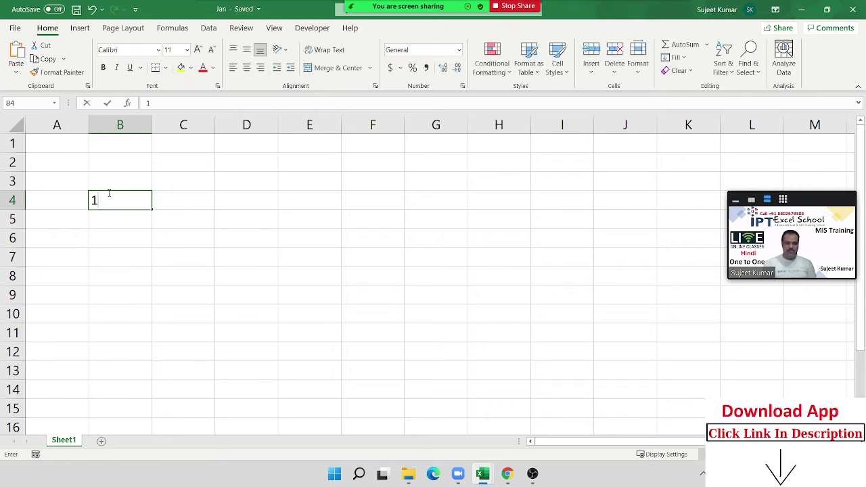
{"action": "key", "text": "Tab"}
Enter =DATE(2021,B4,1) in C4
{"action": "type", "text": "=da"}
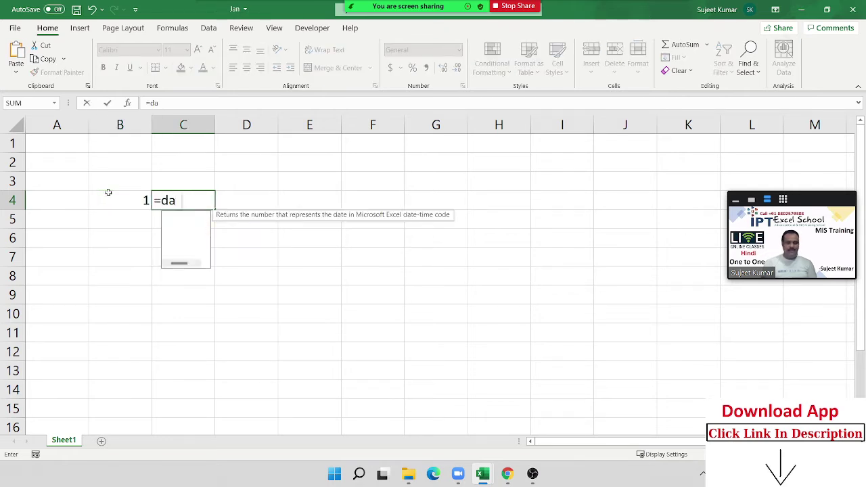
{"action": "type", "text": "t"}
{"action": "key", "text": "Tab"}
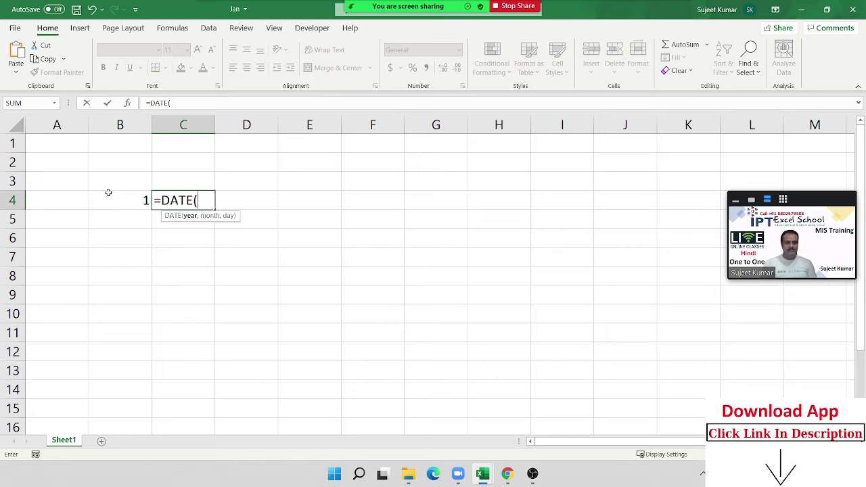
{"action": "left_click", "coordinate": [108, 194]}
{"action": "key", "text": "BackSpace"}
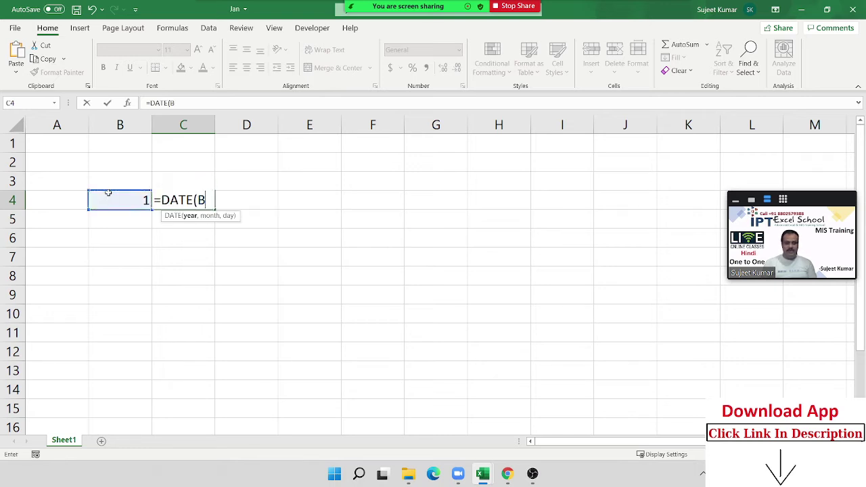
{"action": "key", "text": "BackSpace"}
{"action": "type", "text": "2021"}
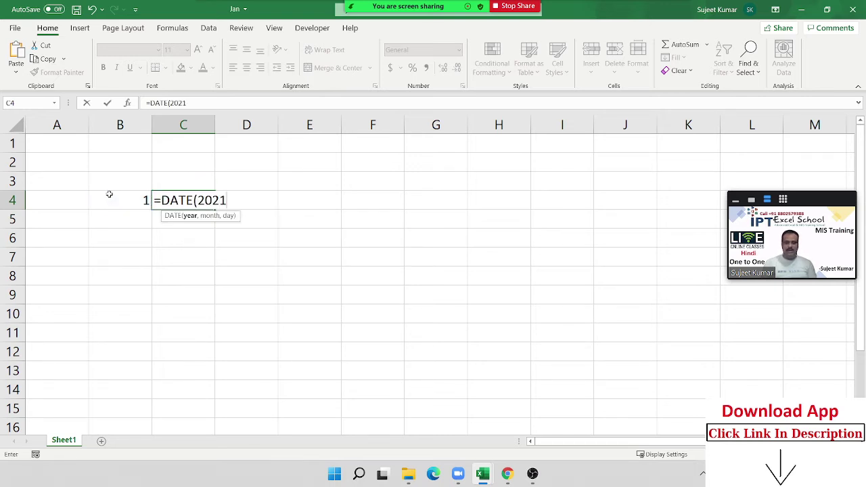
{"action": "type", "text": ","}
{"action": "left_click", "coordinate": [114, 197]}
{"action": "type", "text": ","}
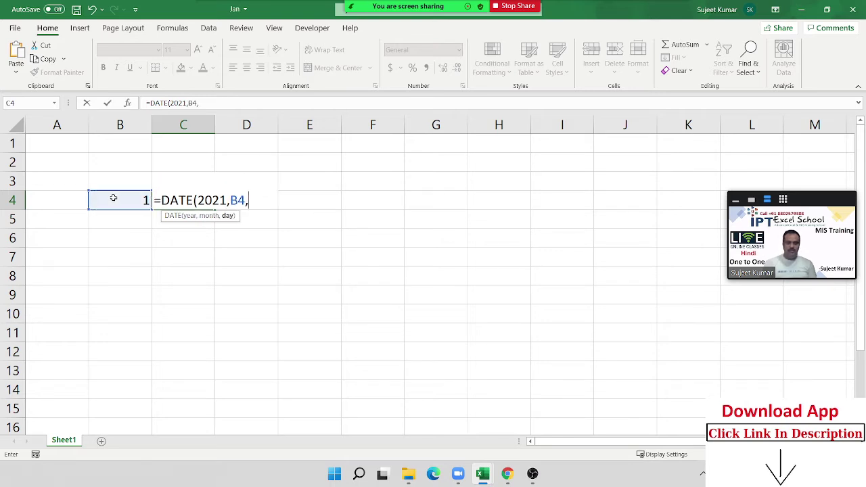
{"action": "type", "text": "1"}
{"action": "key", "text": "Return"}
Put =EOMONTH(C4,0) in D4 and give C4 and D4 a short date format
{"action": "key", "text": "Up"}
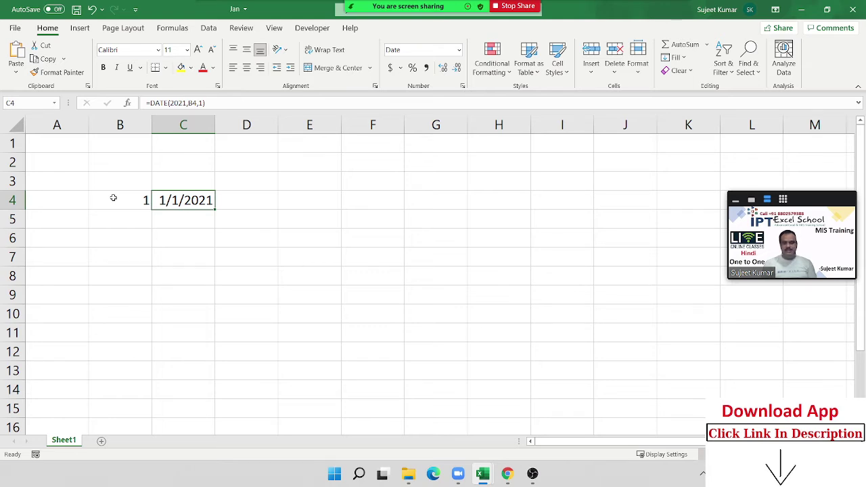
{"action": "key", "text": "Right"}
{"action": "type", "text": "=eo"}
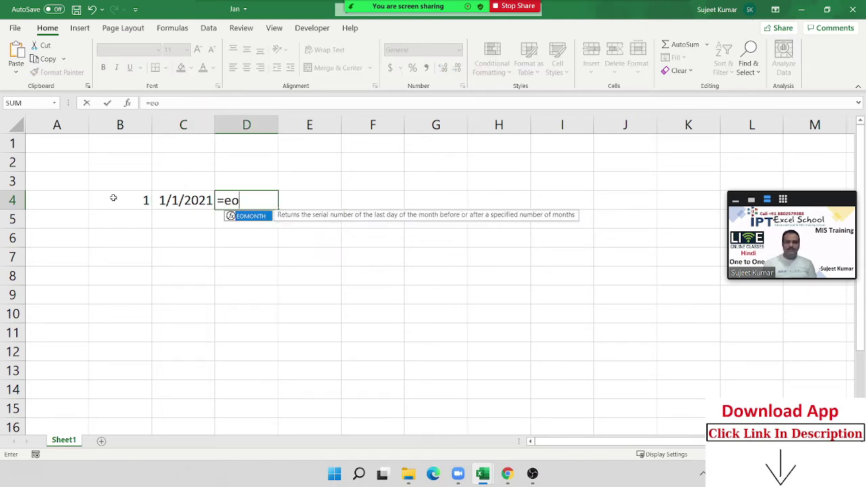
{"action": "key", "text": "Tab"}
{"action": "key", "text": "Left"}
{"action": "type", "text": ","}
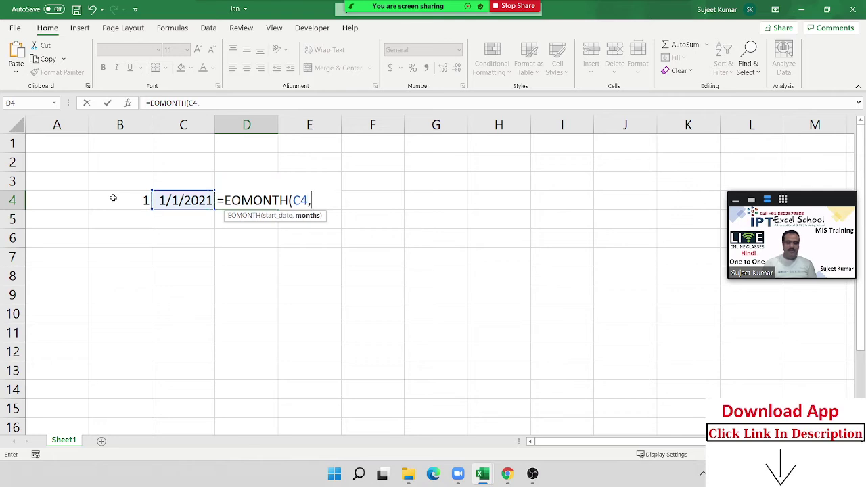
{"action": "type", "text": "0"}
{"action": "key", "text": "Return"}
{"action": "key", "text": "Up"}
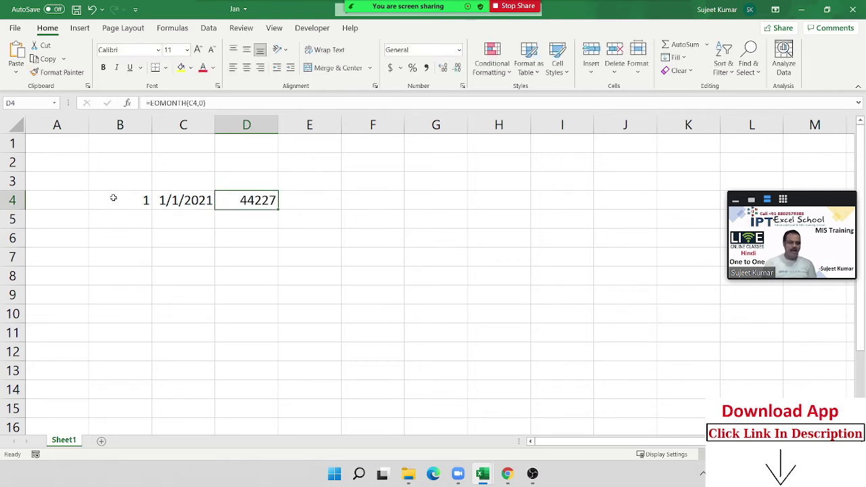
{"action": "key", "text": "ctrl+shift+3"}
{"action": "key", "text": "Left"}
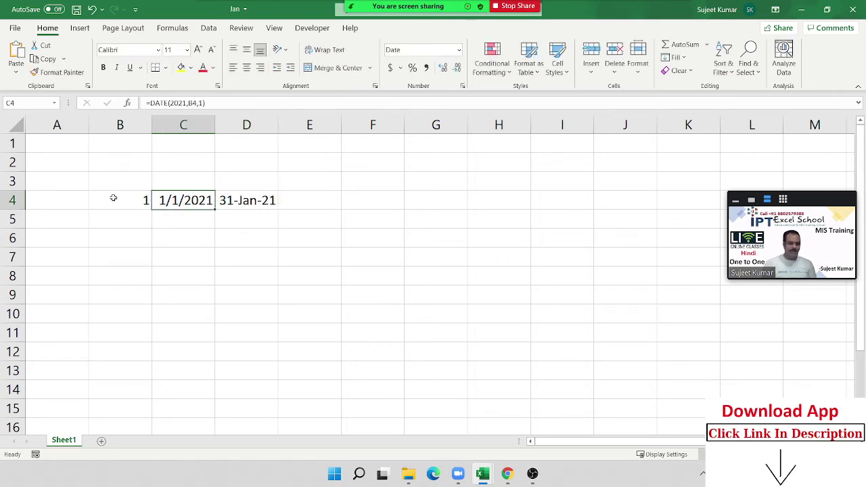
{"action": "key", "text": "ctrl+shift+3"}
Enter =DAY(D4) in D5 to show 31 days
{"action": "key", "text": "Down"}
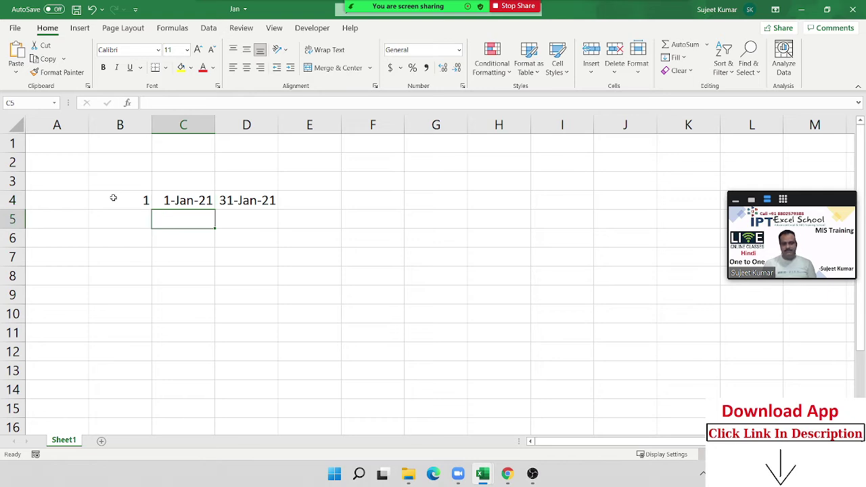
{"action": "key", "text": "Right"}
{"action": "type", "text": "="}
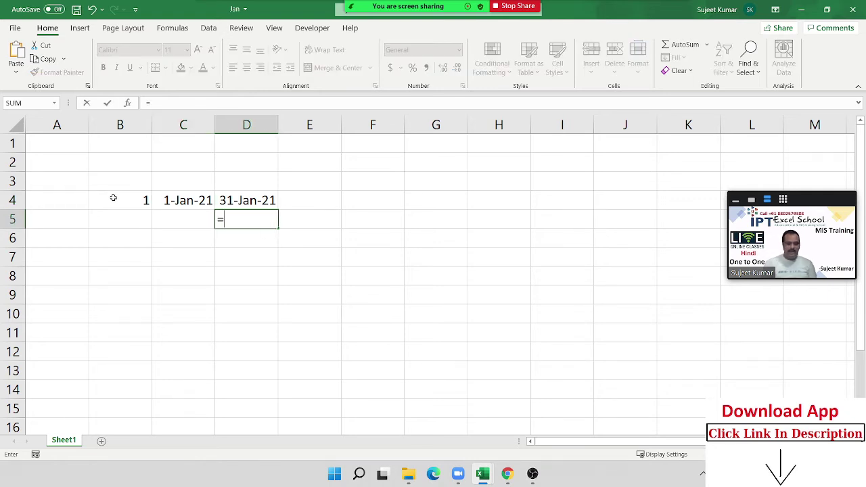
{"action": "type", "text": "day"}
{"action": "key", "text": "Tab"}
{"action": "key", "text": "Up"}
{"action": "key", "text": "ctrl+Return"}
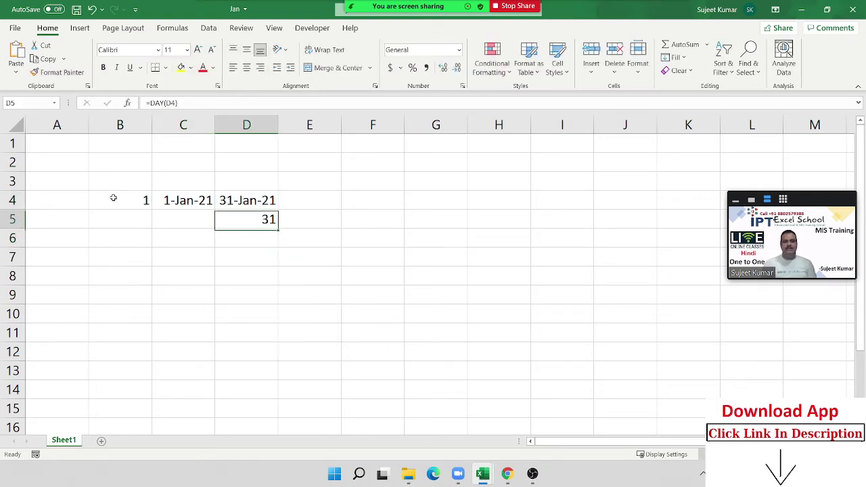
Begin the macro line d = Day(Application.WorksheetFunction, correcting typos along the way
{"action": "key", "text": "alt+F11"}
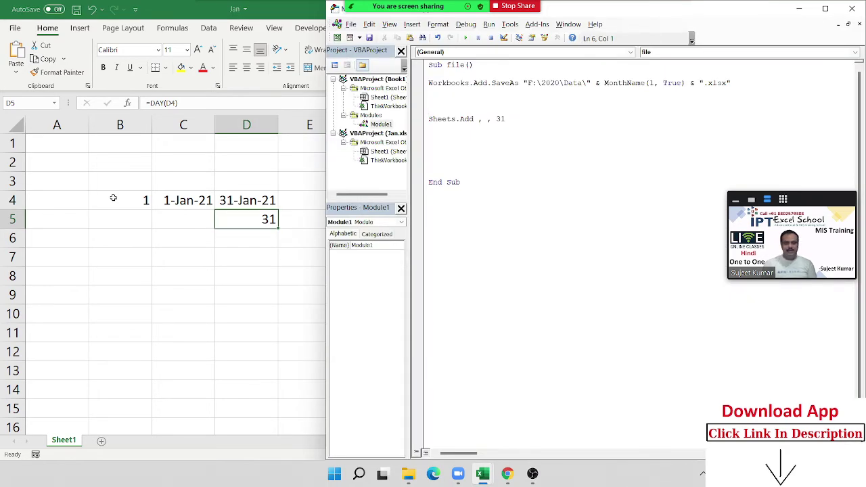
{"action": "type", "text": "d="}
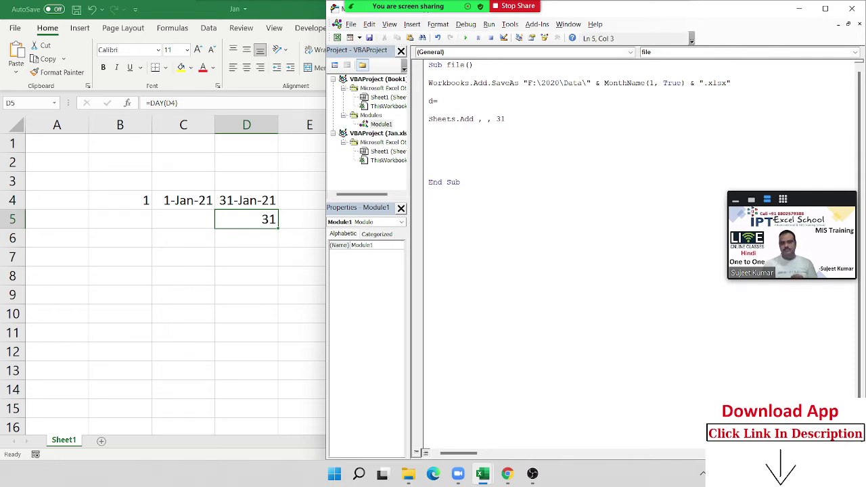
{"action": "type", "text": "a"}
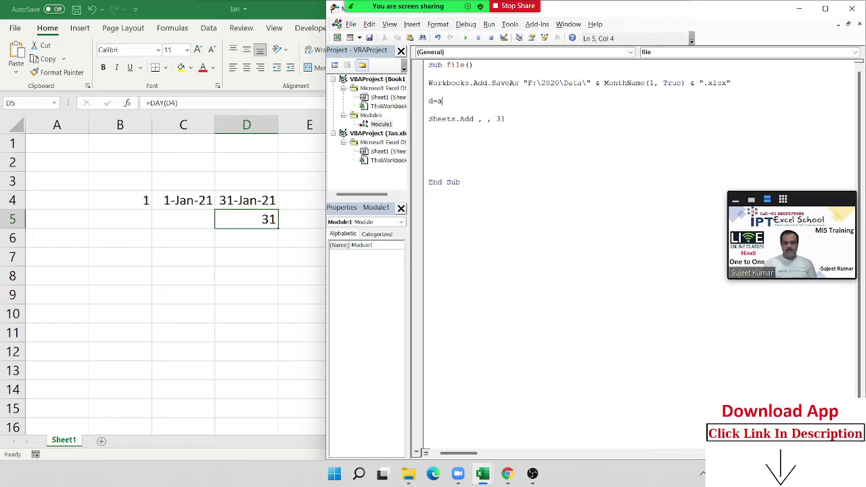
{"action": "key", "text": "BackSpace"}
{"action": "type", "text": "app"}
{"action": "type", "text": "licx"}
{"action": "key", "text": "BackSpace"}
{"action": "key", "text": "BackSpace"}
{"action": "key", "text": "BackSpace"}
{"action": "key", "text": "BackSpace"}
{"action": "key", "text": "BackSpace"}
{"action": "key", "text": "BackSpace"}
{"action": "key", "text": "BackSpace"}
{"action": "type", "text": "day"}
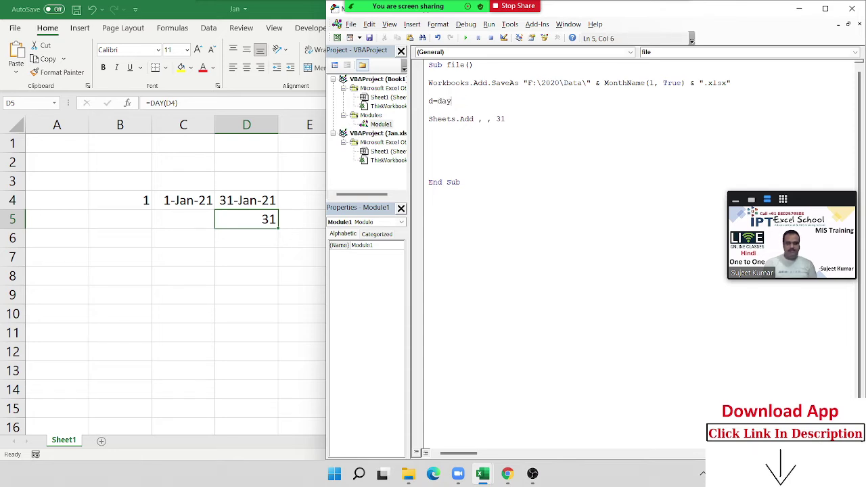
{"action": "type", "text": "("}
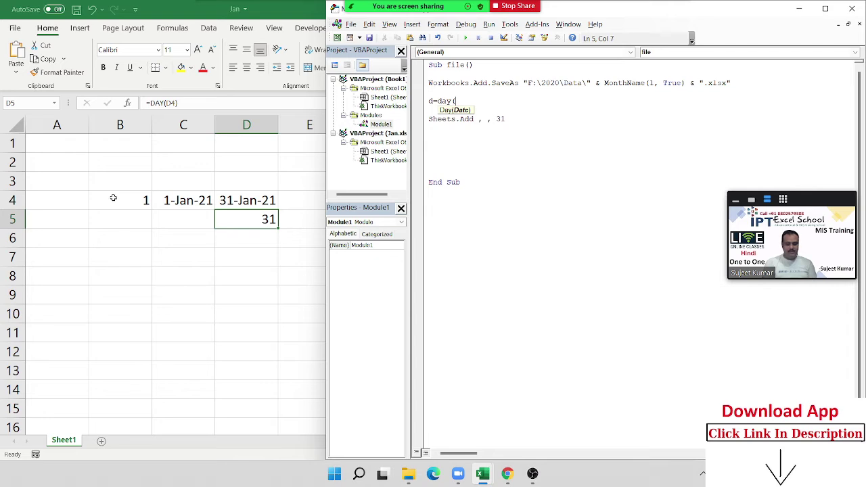
{"action": "type", "text": "applica"}
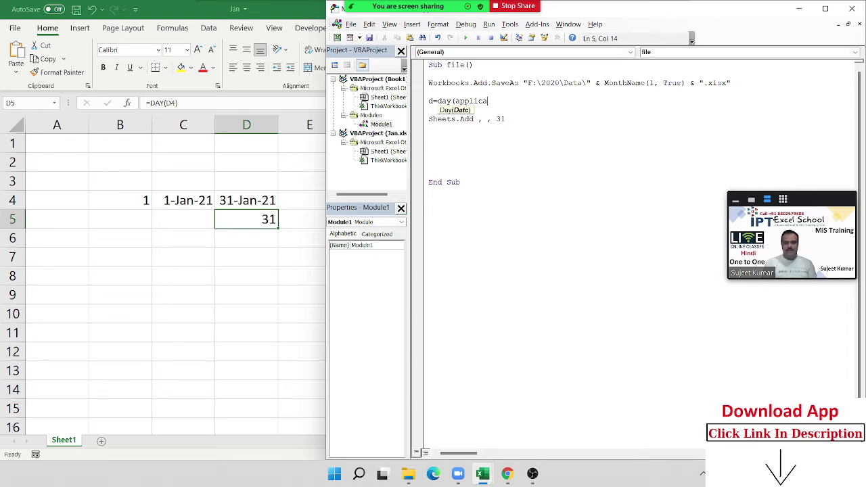
{"action": "type", "text": "oti"}
{"action": "type", "text": "on."}
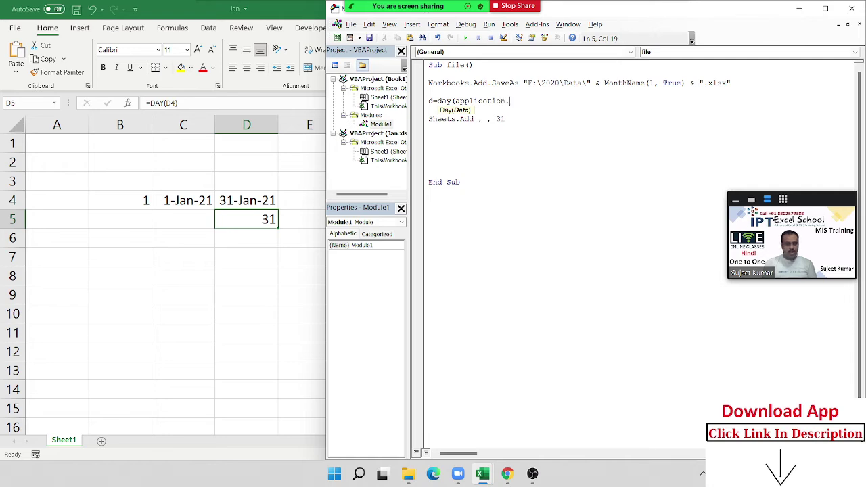
{"action": "type", "text": "wo"}
{"action": "key", "text": "BackSpace"}
{"action": "key", "text": "BackSpace"}
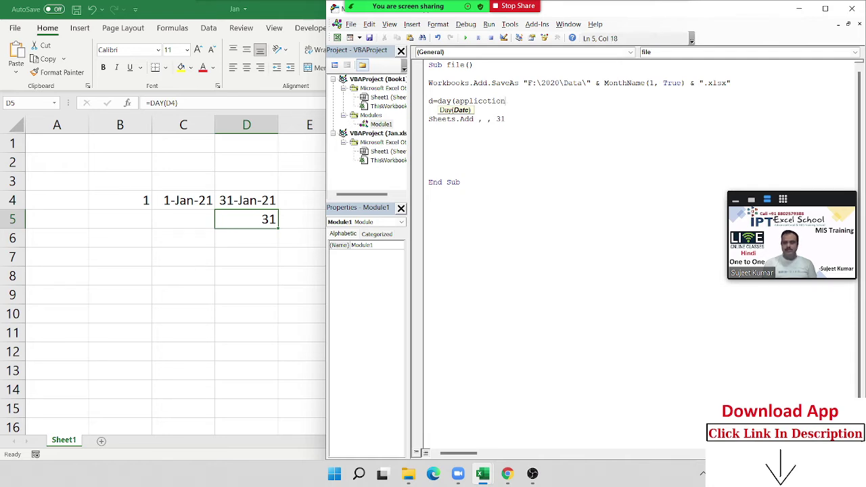
{"action": "key", "text": "BackSpace"}
{"action": "key", "text": "BackSpace"}
{"action": "key", "text": "BackSpace"}
{"action": "key", "text": "BackSpace"}
{"action": "type", "text": "ay(a"}
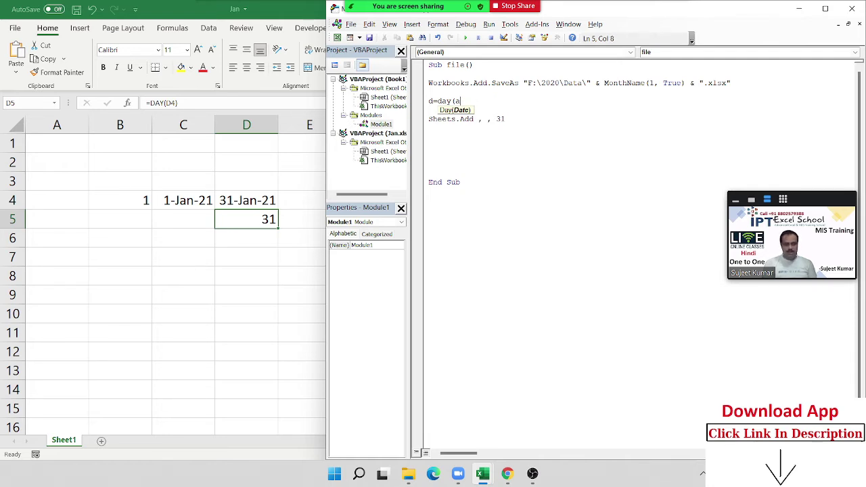
{"action": "type", "text": "pplication"}
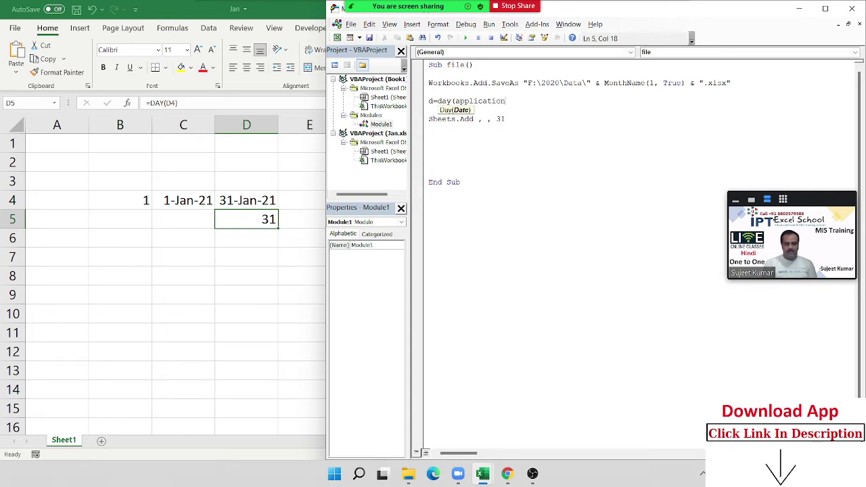
{"action": "type", "text": ".works"}
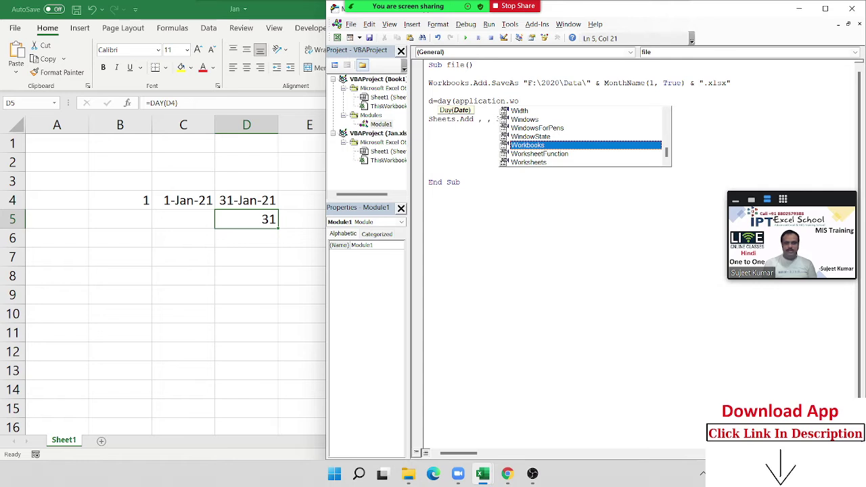
{"action": "key", "text": "Tab"}
Finish the line with .EoMonth("1/1/21",0)) to store January's day count
{"action": "type", "text": "."}
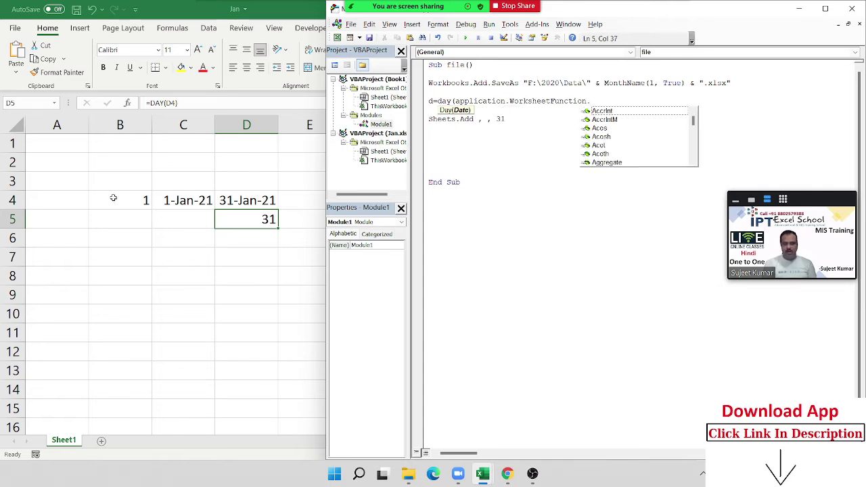
{"action": "type", "text": "eo"}
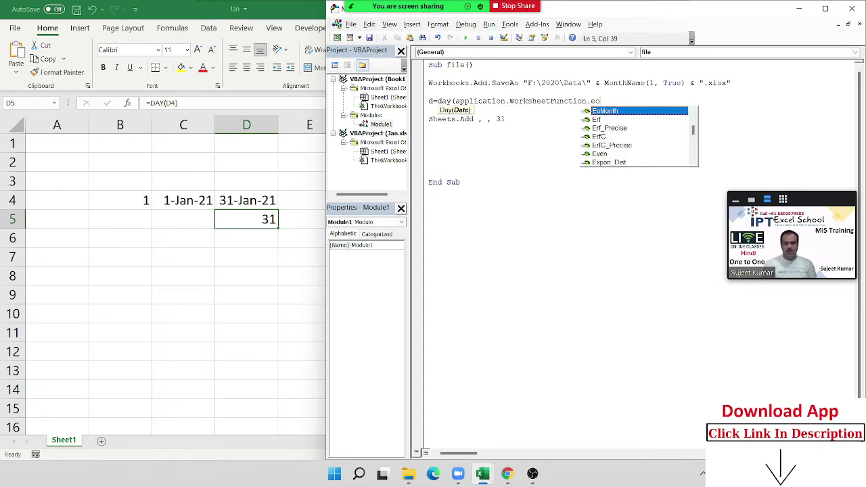
{"action": "key", "text": "Tab"}
{"action": "type", "text": "("}
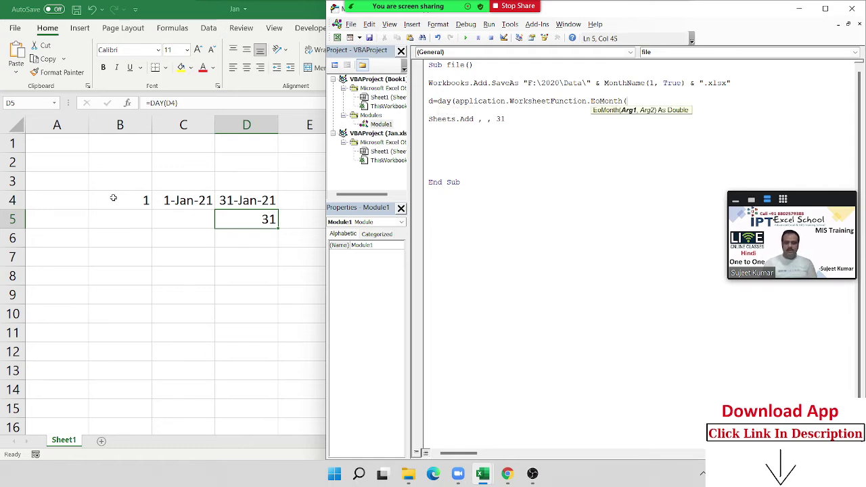
{"action": "type", "text": "\""}
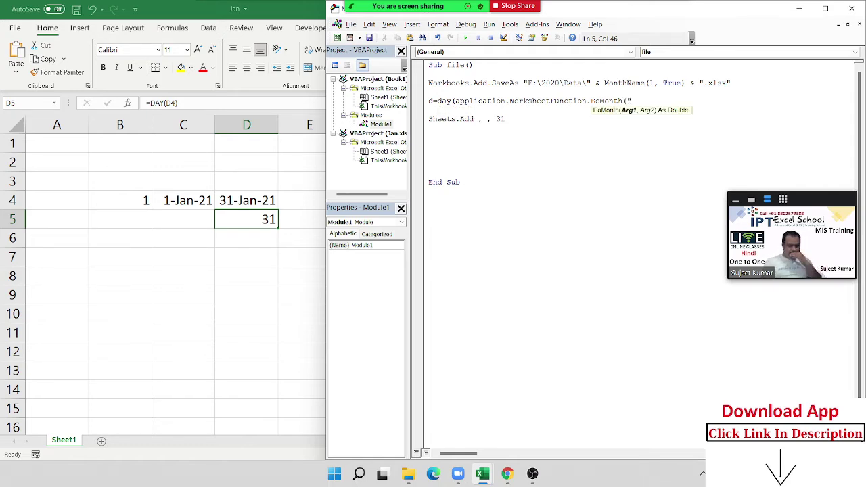
{"action": "type", "text": "1"}
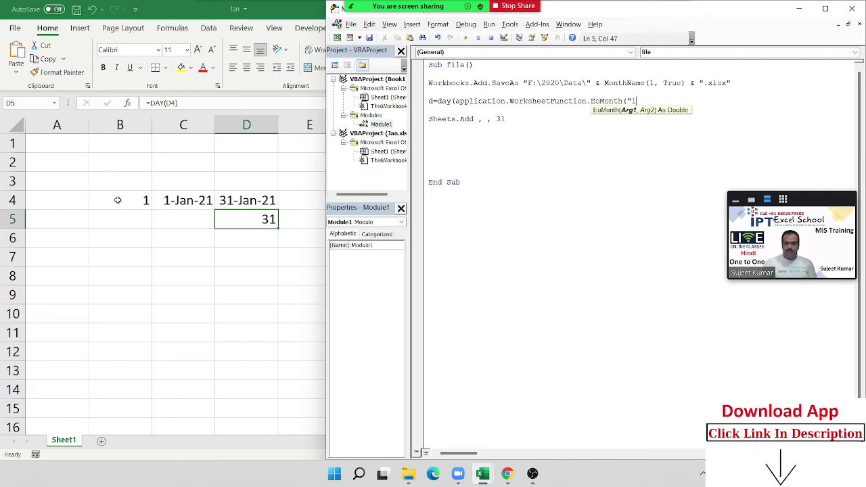
{"action": "type", "text": "/1"}
{"action": "type", "text": "/"}
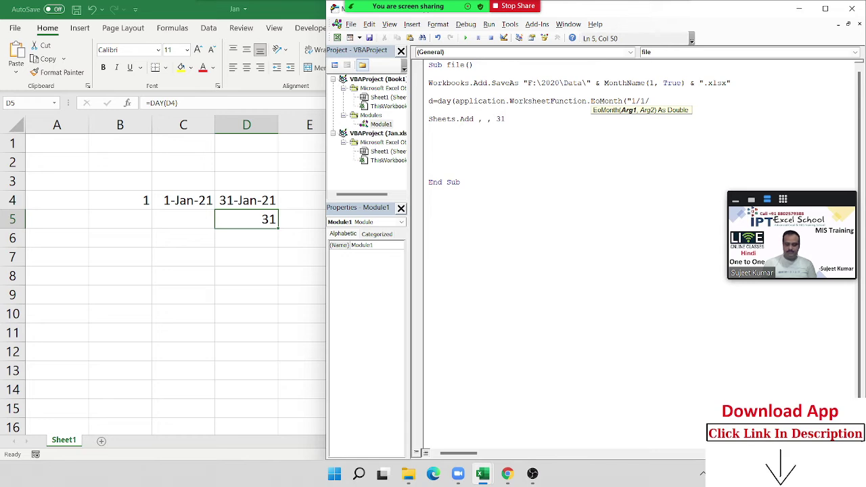
{"action": "type", "text": "2"}
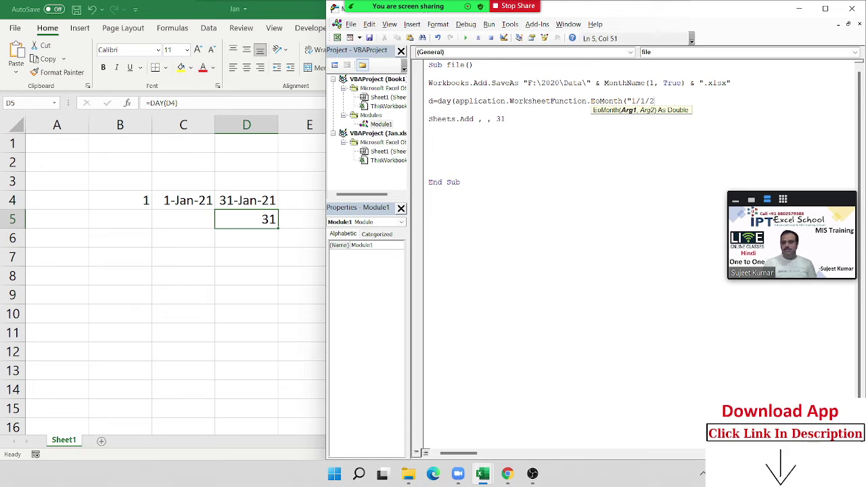
{"action": "type", "text": "1\","}
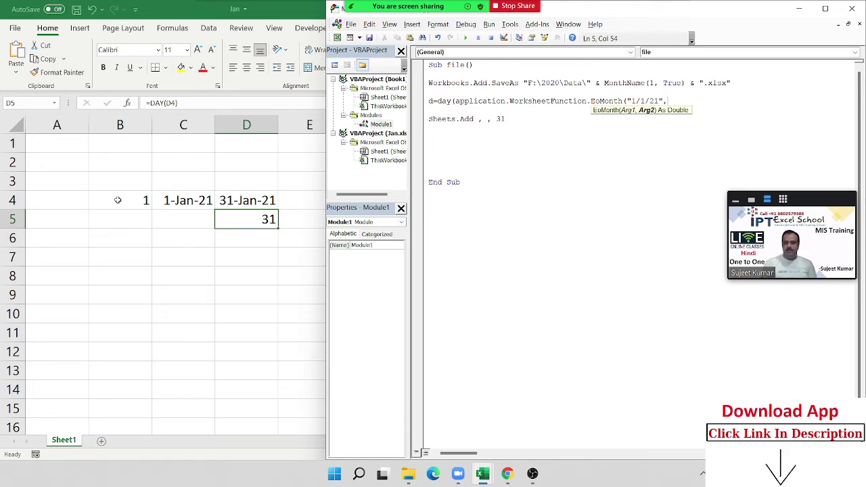
{"action": "type", "text": "0))"}
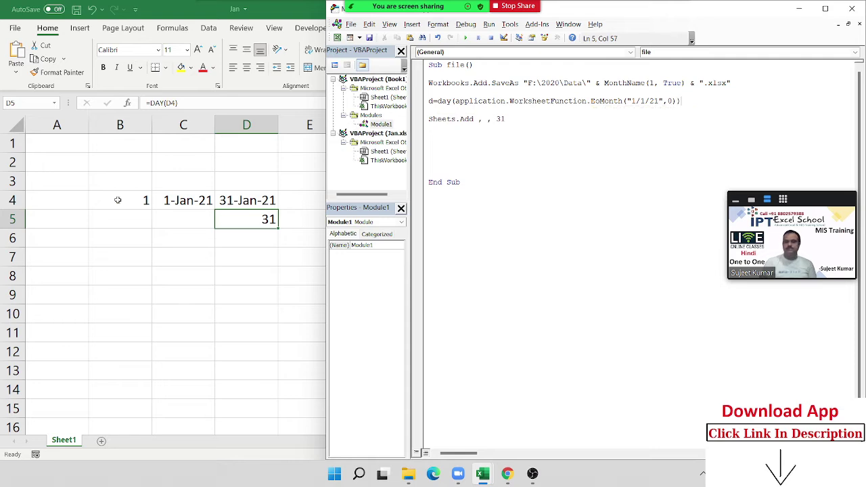
{"action": "key", "text": "Return"}
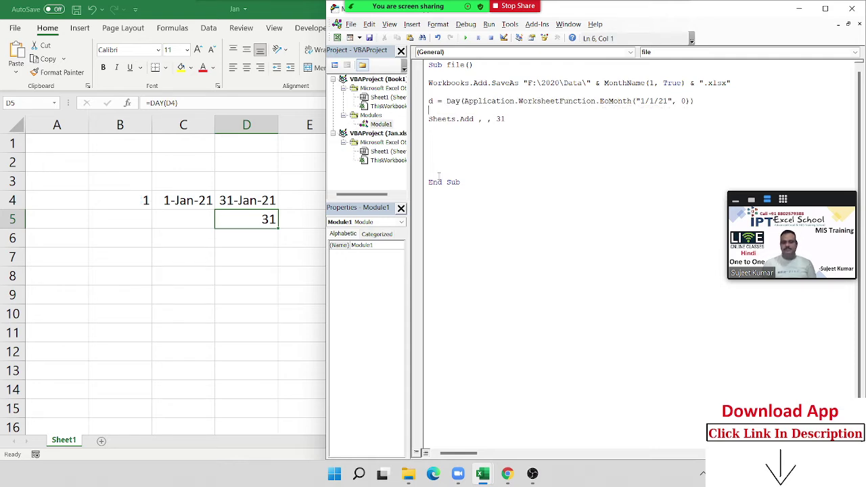
Replace the fixed 31 in Sheets.Add with d - Sheets.Count
{"action": "double_click", "coordinate": [499, 120]}
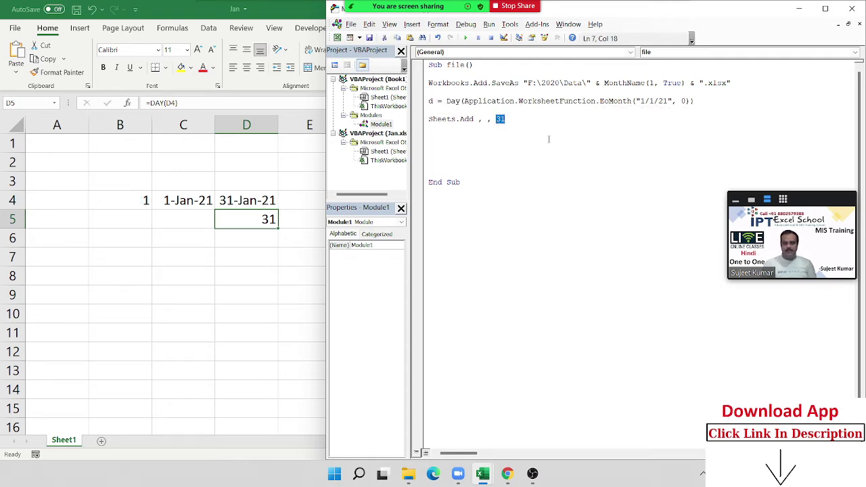
{"action": "type", "text": "d"}
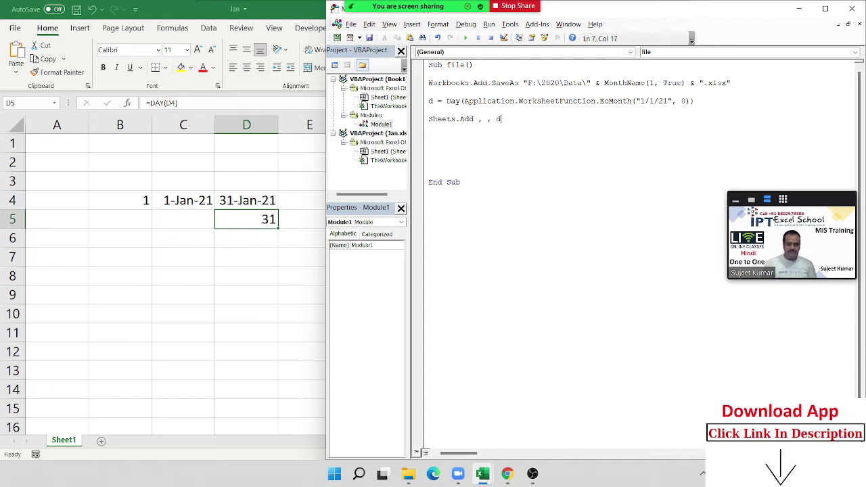
{"action": "type", "text": "-sheets"}
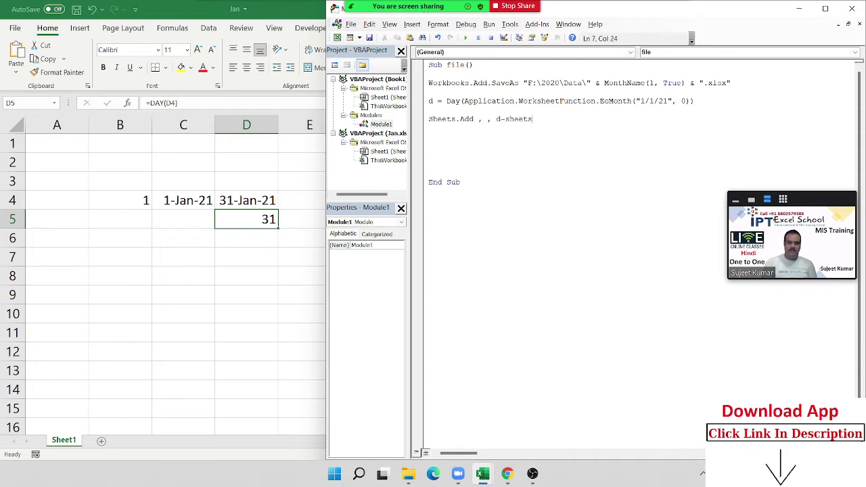
{"action": "type", "text": ".cou"}
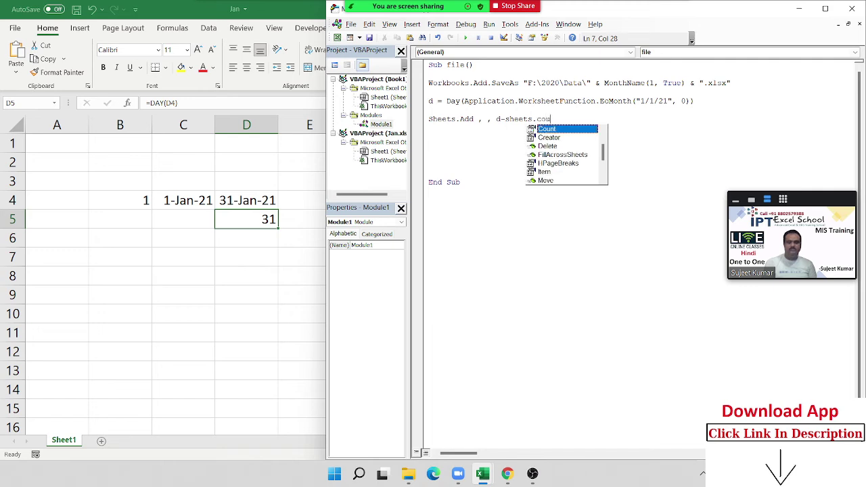
{"action": "key", "text": "Tab"}
{"action": "key", "text": "Return"}
{"action": "key", "text": "Up"}
{"action": "key", "text": "Up"}
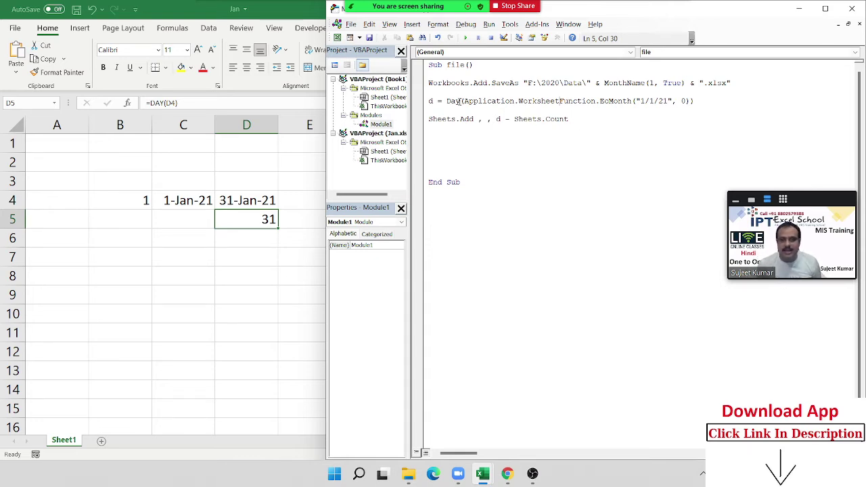
{"action": "left_click_drag", "start_coordinate": [460, 101], "coordinate": [567, 108]}
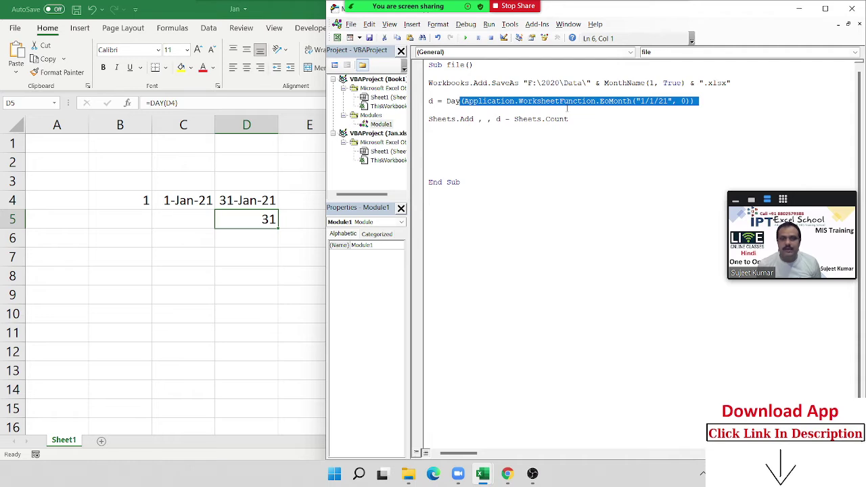
{"action": "double_click", "coordinate": [453, 101]}
{"action": "left_click_drag", "start_coordinate": [460, 101], "coordinate": [670, 111]}
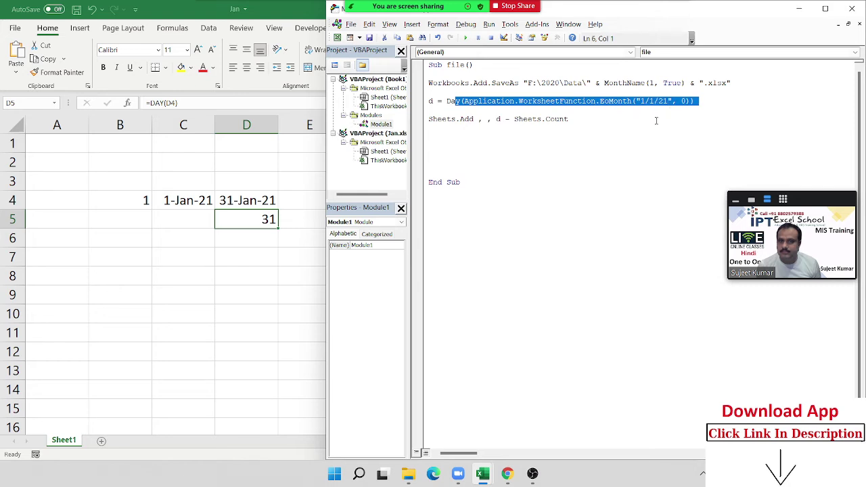
{"action": "left_click", "coordinate": [563, 126]}
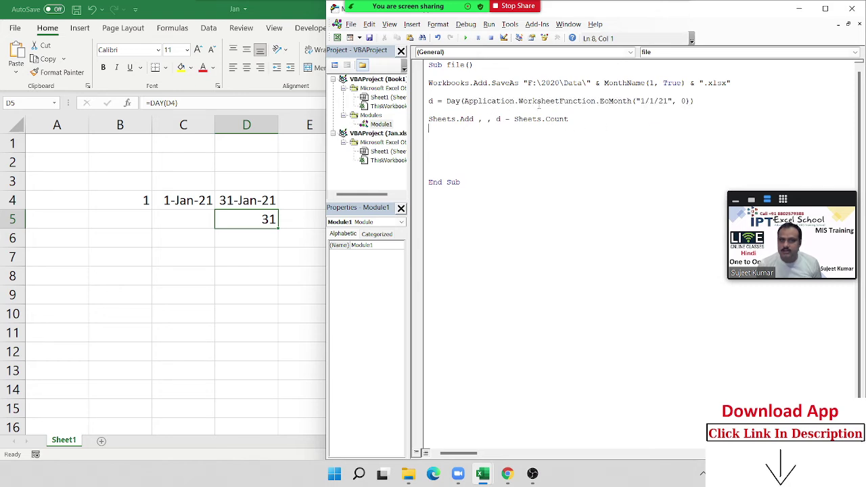
{"action": "double_click", "coordinate": [540, 102]}
{"action": "double_click", "coordinate": [603, 101]}
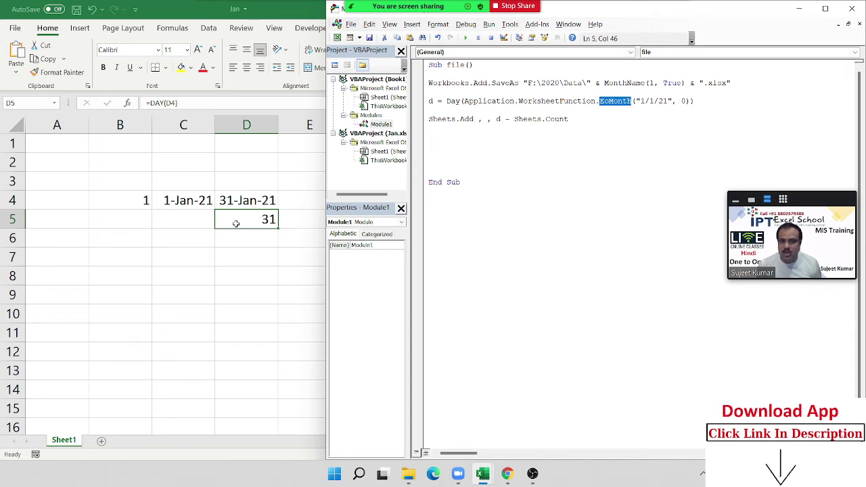
{"action": "double_click", "coordinate": [458, 101]}
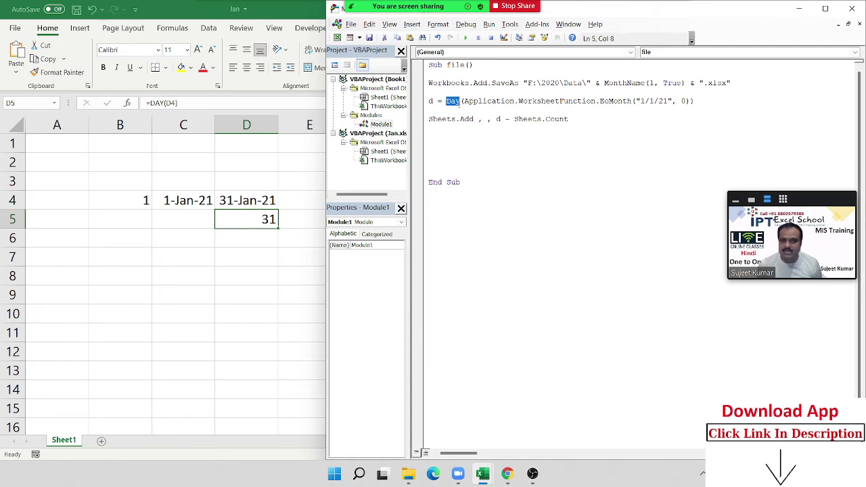
{"action": "double_click", "coordinate": [616, 101]}
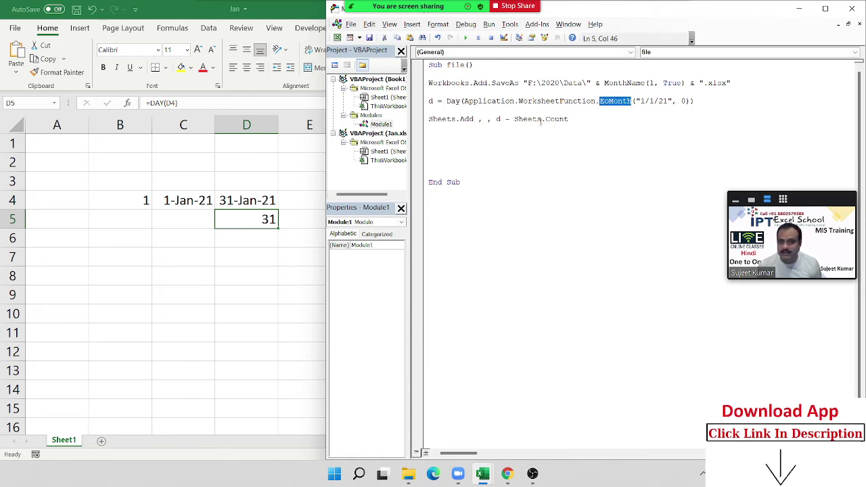
{"action": "left_click", "coordinate": [485, 134]}
Type and then erase the partial day/eomonth call on line 9, leaving the line blank
{"action": "type", "text": "day"}
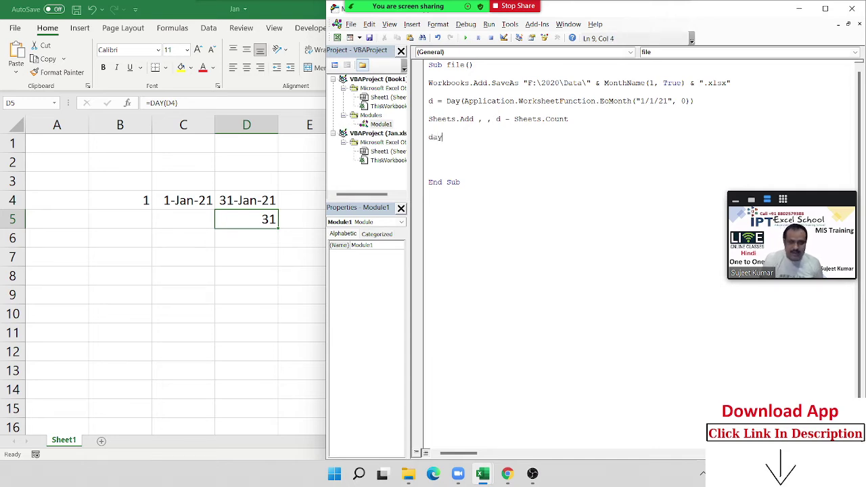
{"action": "type", "text": "("}
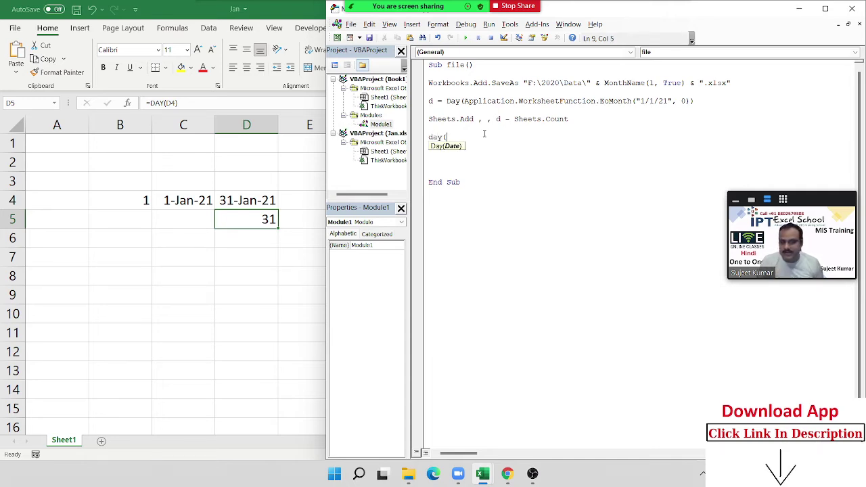
{"action": "key", "text": "BackSpace"}
{"action": "key", "text": "BackSpace"}
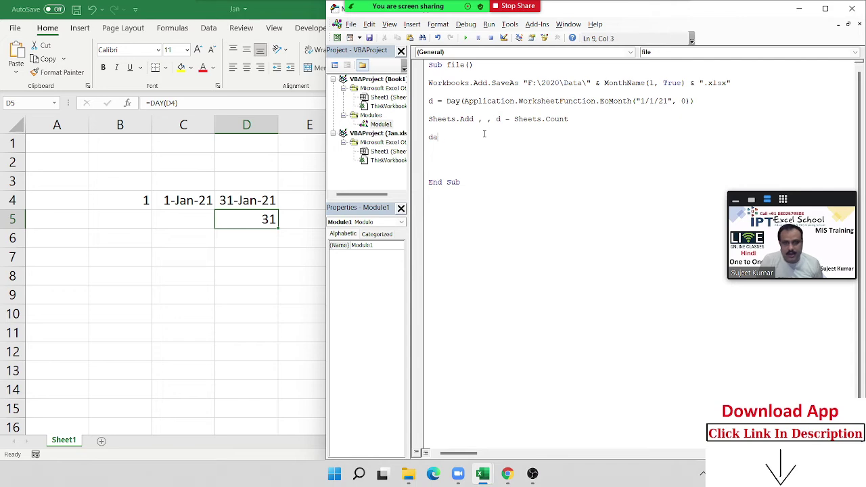
{"action": "key", "text": "BackSpace"}
{"action": "key", "text": "BackSpace"}
{"action": "type", "text": "com"}
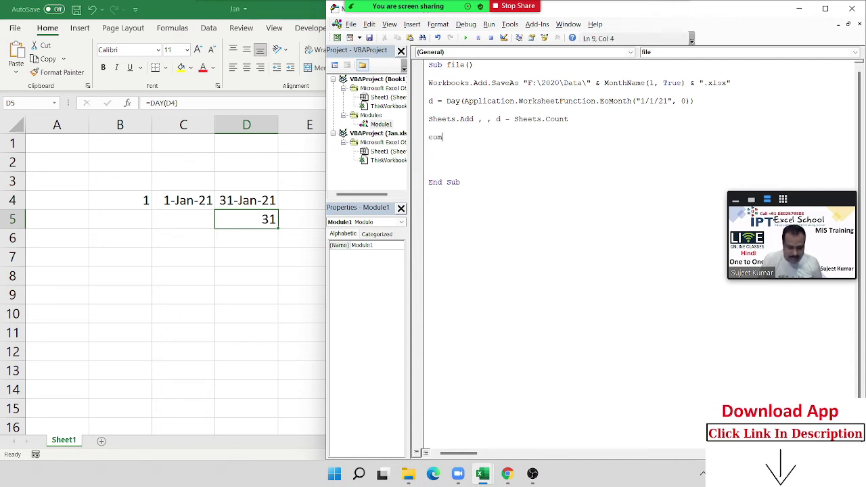
{"action": "type", "text": "onth"}
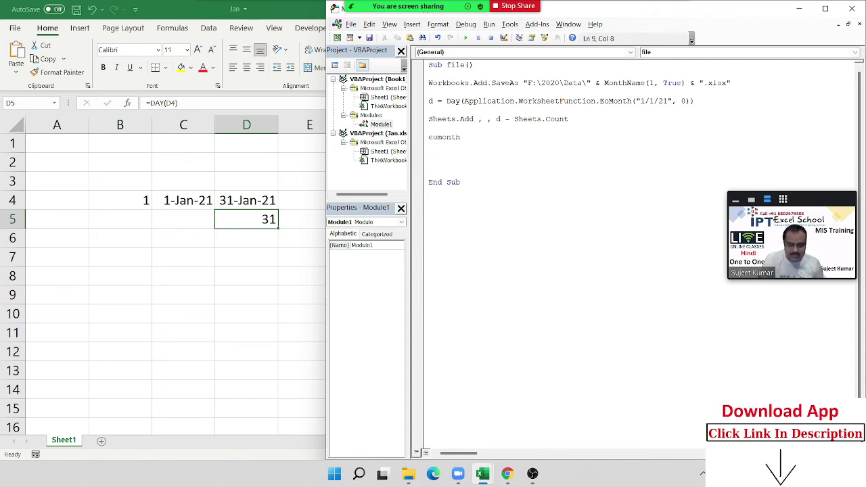
{"action": "key", "text": "BackSpace"}
{"action": "key", "text": "BackSpace"}
{"action": "key", "text": "BackSpace"}
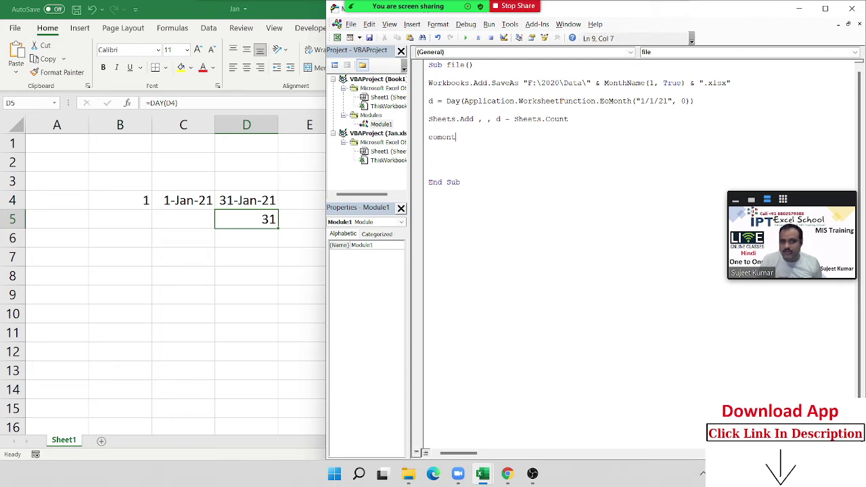
{"action": "key", "text": "BackSpace"}
{"action": "key", "text": "BackSpace"}
{"action": "key", "text": "BackSpace"}
{"action": "key", "text": "BackSpace"}
{"action": "key", "text": "BackSpace"}
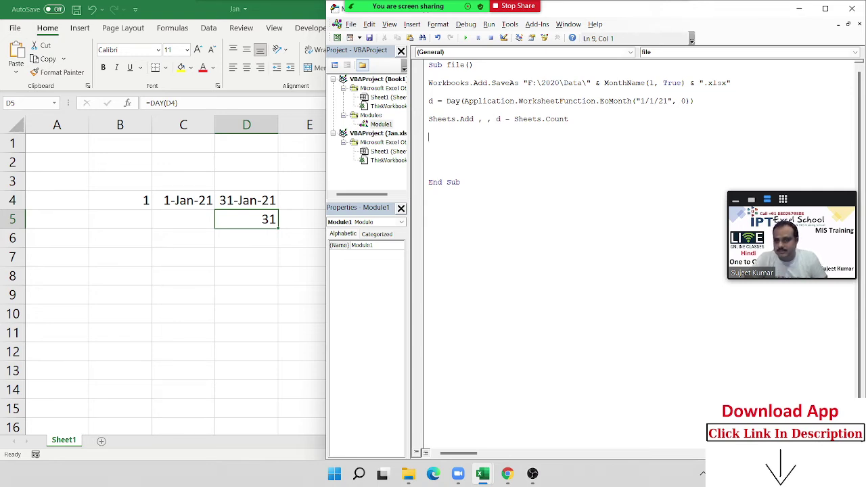
Highlight Application, WorksheetFunction, EoMonth, d and Sheets in the code while explaining them
{"action": "double_click", "coordinate": [499, 100]}
{"action": "double_click", "coordinate": [578, 102]}
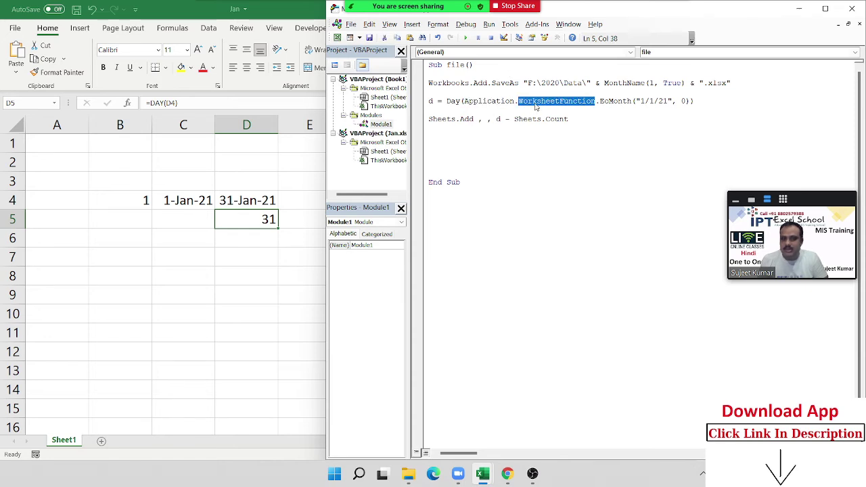
{"action": "double_click", "coordinate": [608, 101]}
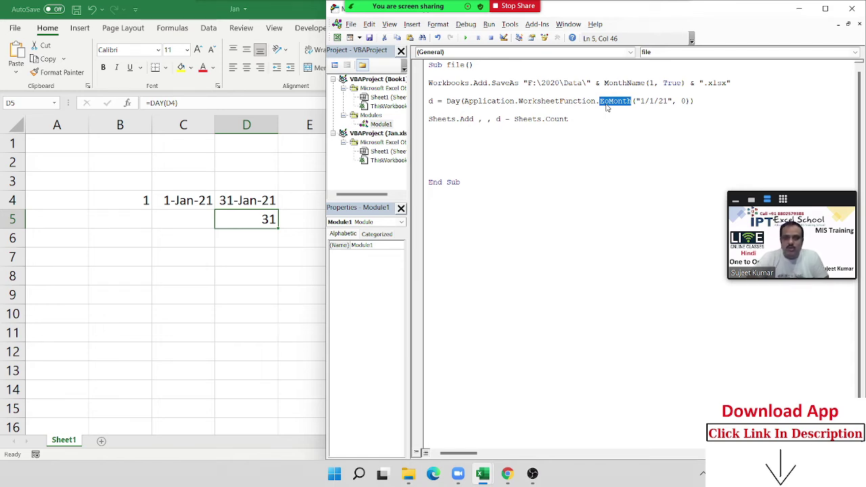
{"action": "left_click", "coordinate": [439, 101]}
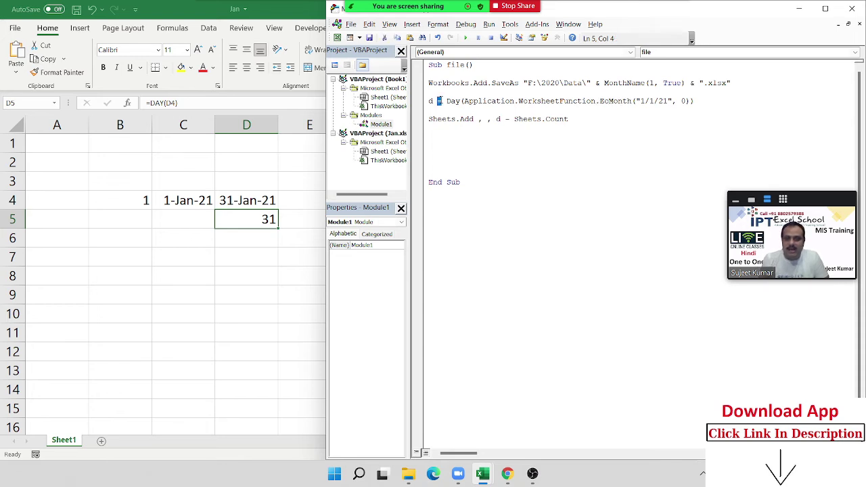
{"action": "double_click", "coordinate": [538, 120]}
{"action": "left_click", "coordinate": [522, 136]}
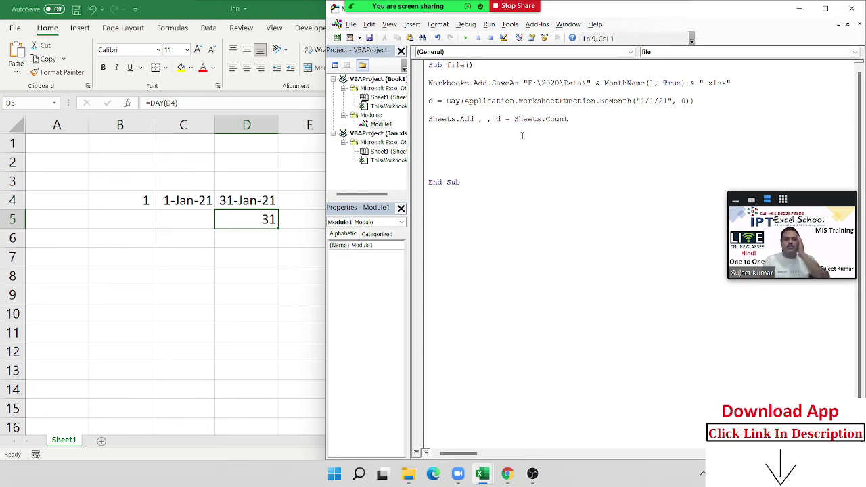
Run the macro and debug the run-time error 1004 raised at the SaveAs line
{"action": "left_click", "coordinate": [477, 147]}
{"action": "left_click", "coordinate": [465, 39]}
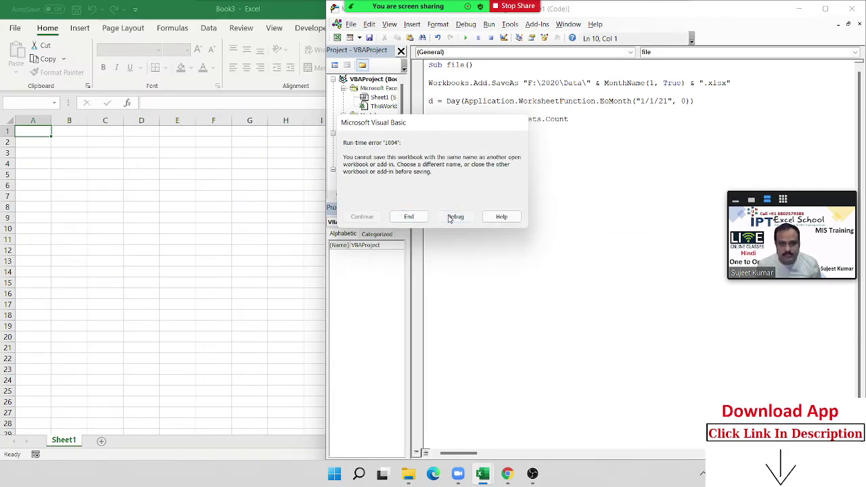
{"action": "left_click", "coordinate": [450, 218]}
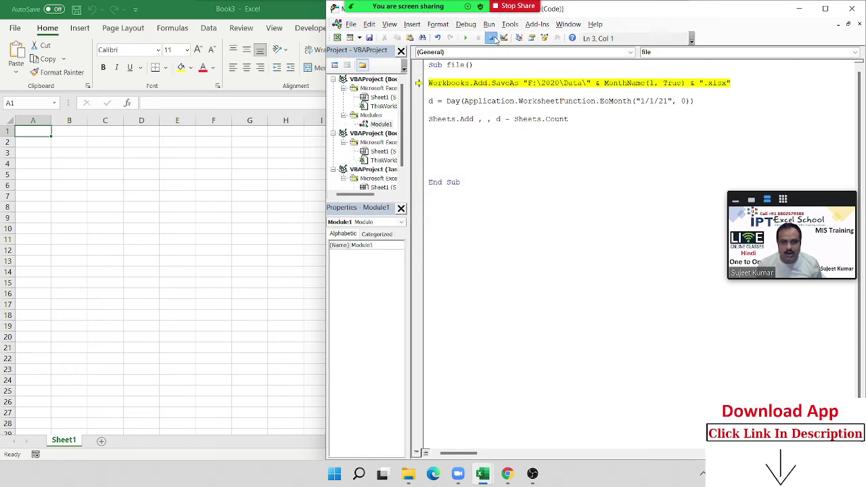
Reset the macro and try permanently deleting Jan, which fails because the file is open
{"action": "left_click", "coordinate": [496, 39]}
{"action": "left_click", "coordinate": [408, 474]}
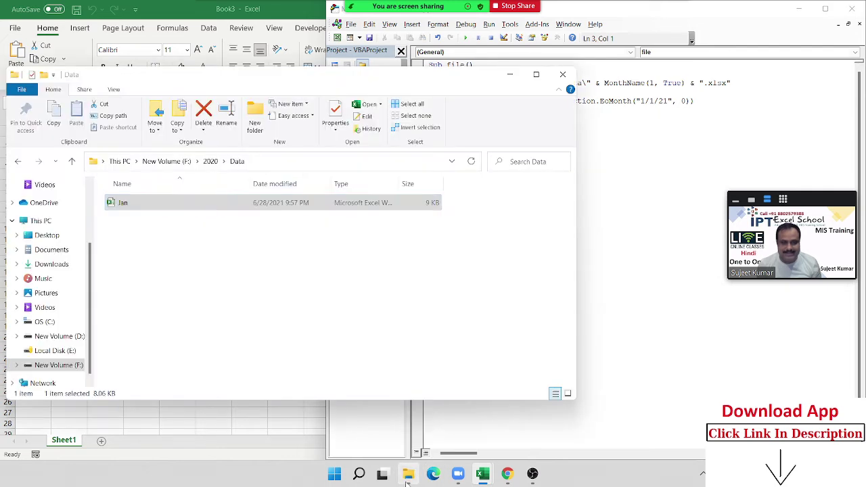
{"action": "key", "text": "F2"}
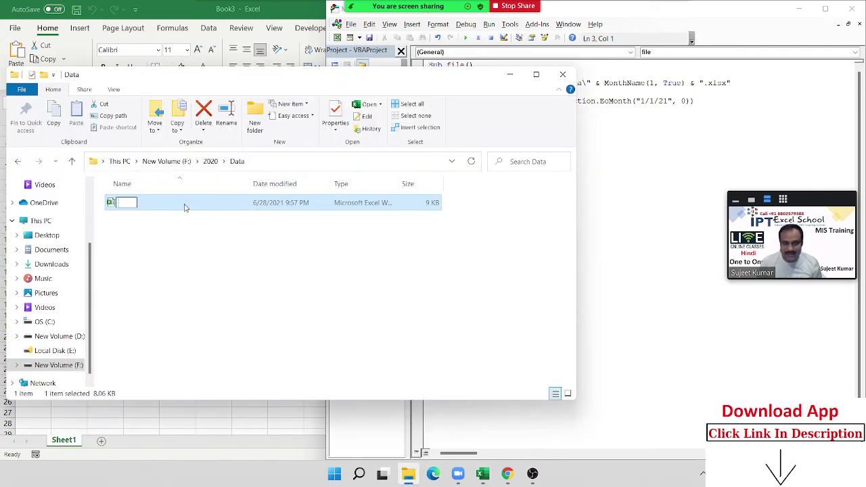
{"action": "key", "text": "Escape"}
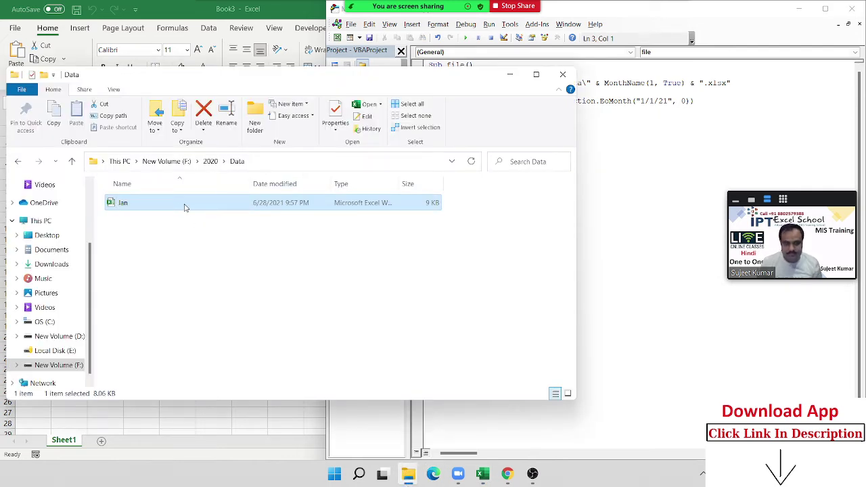
{"action": "key", "text": "shift+Delete"}
{"action": "left_click", "coordinate": [474, 276]}
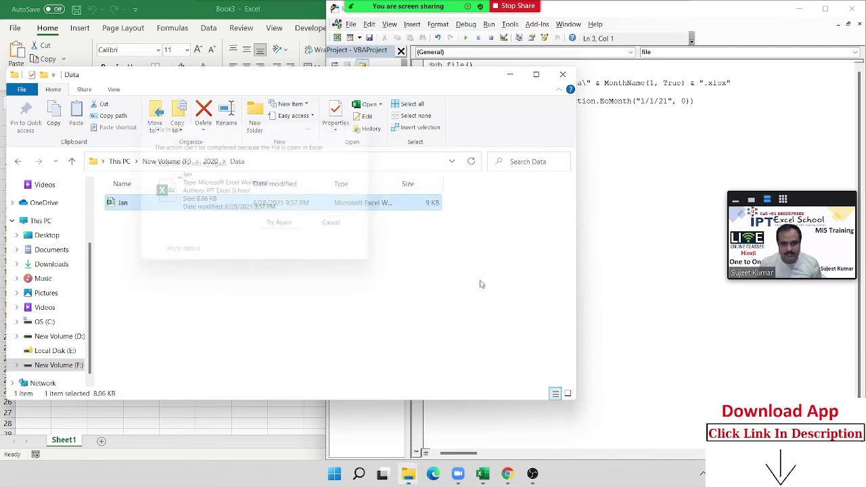
{"action": "key", "text": "Escape"}
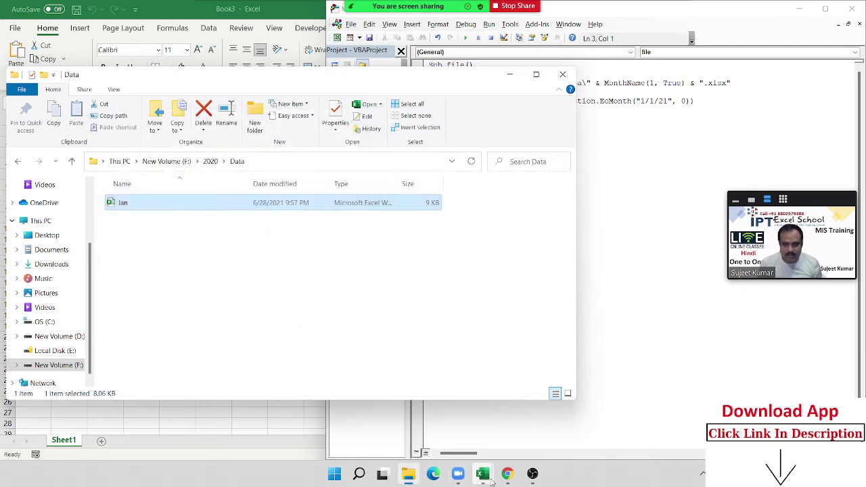
Close the open Jan workbook without saving
{"action": "mouse_move", "coordinate": [483, 474]}
{"action": "left_click", "coordinate": [572, 432]}
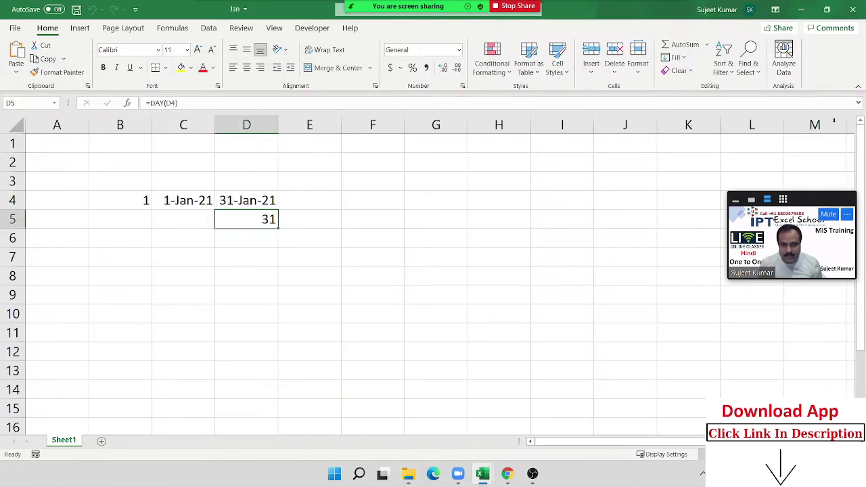
{"action": "left_click", "coordinate": [852, 9]}
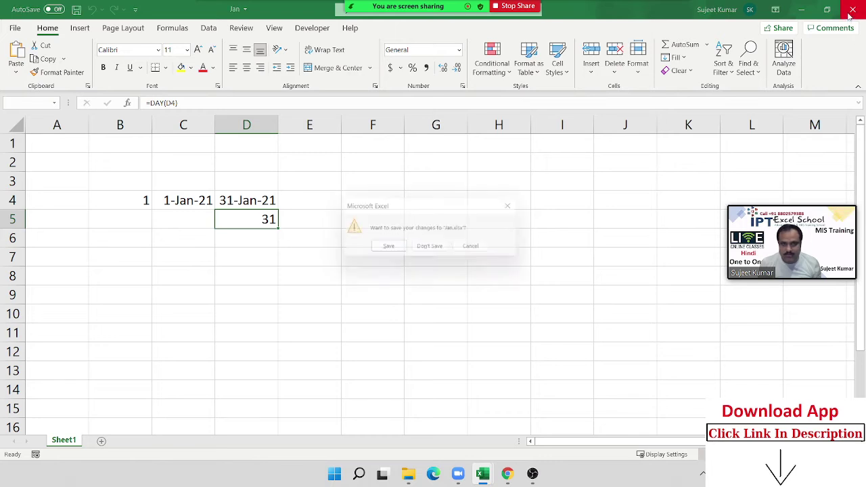
{"action": "left_click", "coordinate": [434, 250]}
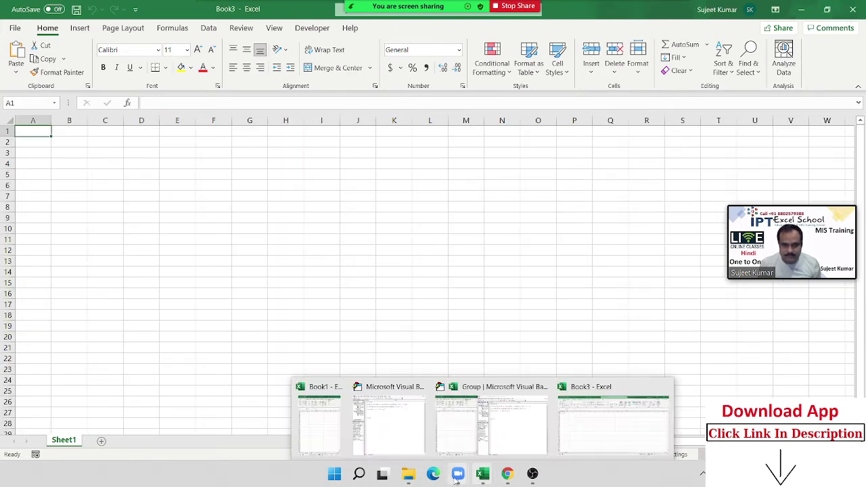
Permanently delete Jan from the Data folder, leaving it empty
{"action": "mouse_move", "coordinate": [408, 474]}
{"action": "left_click", "coordinate": [408, 416]}
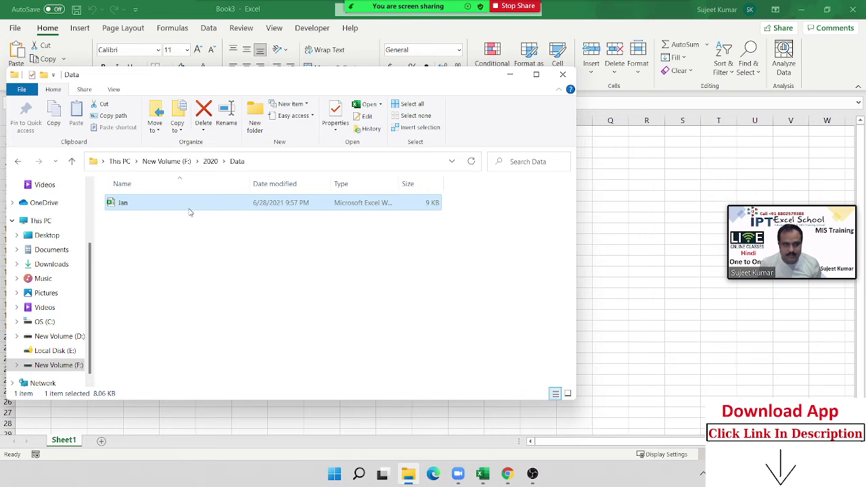
{"action": "key", "text": "shift+Delete"}
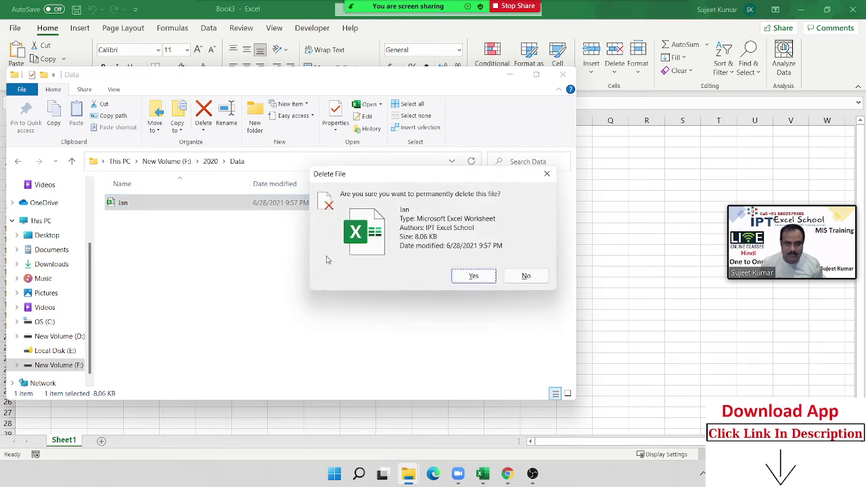
{"action": "left_click", "coordinate": [469, 280]}
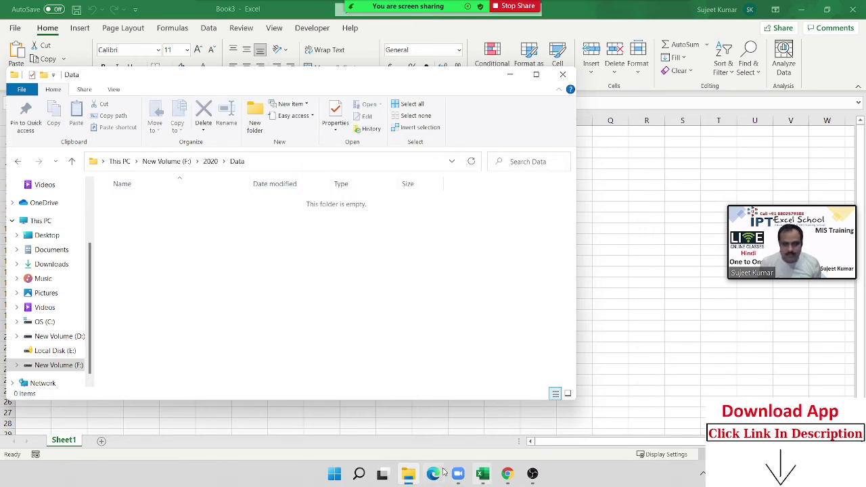
{"action": "left_click", "coordinate": [492, 474]}
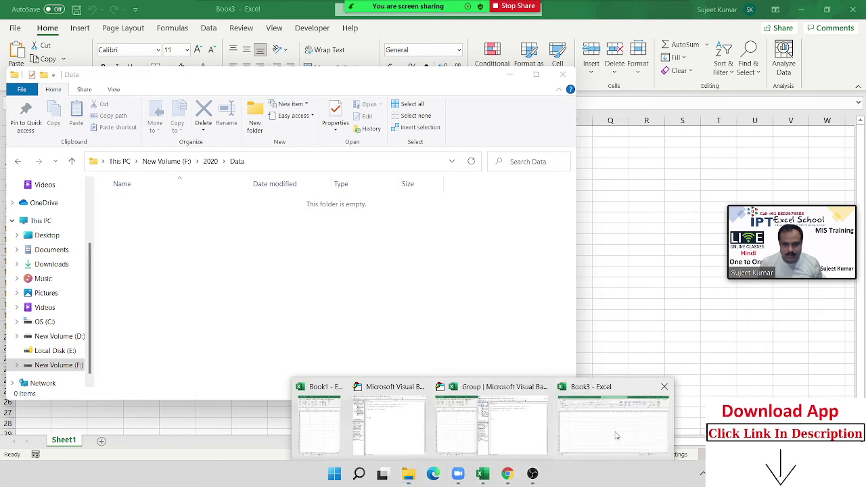
Rerun the macro to create a fresh Jan workbook
{"action": "left_click", "coordinate": [492, 434]}
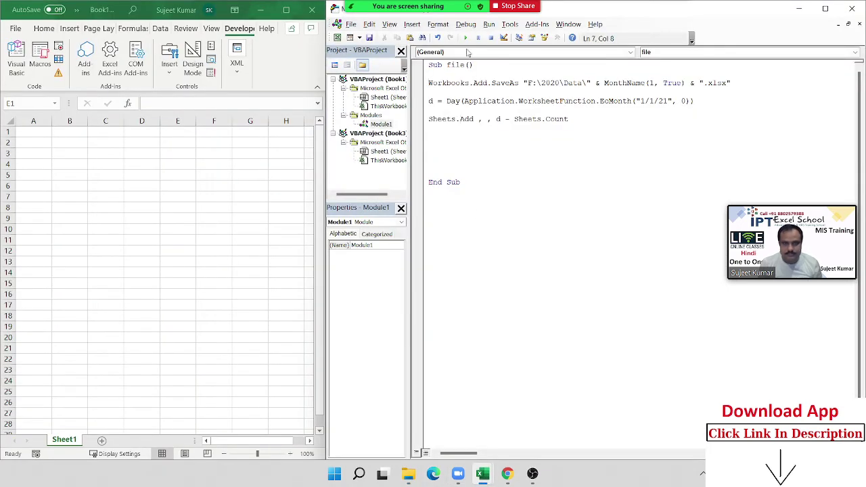
{"action": "left_click", "coordinate": [466, 38]}
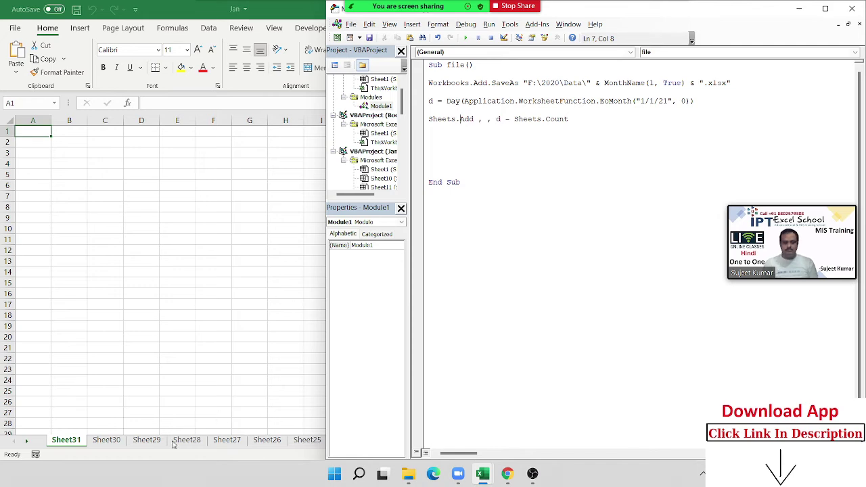
{"action": "left_click", "coordinate": [174, 444]}
Browse sheet tabs Sheet29 down to Sheet21, then close Jan without saving
{"action": "left_click", "coordinate": [147, 441]}
{"action": "left_click", "coordinate": [187, 441]}
{"action": "left_click", "coordinate": [226, 440]}
{"action": "left_click", "coordinate": [267, 441]}
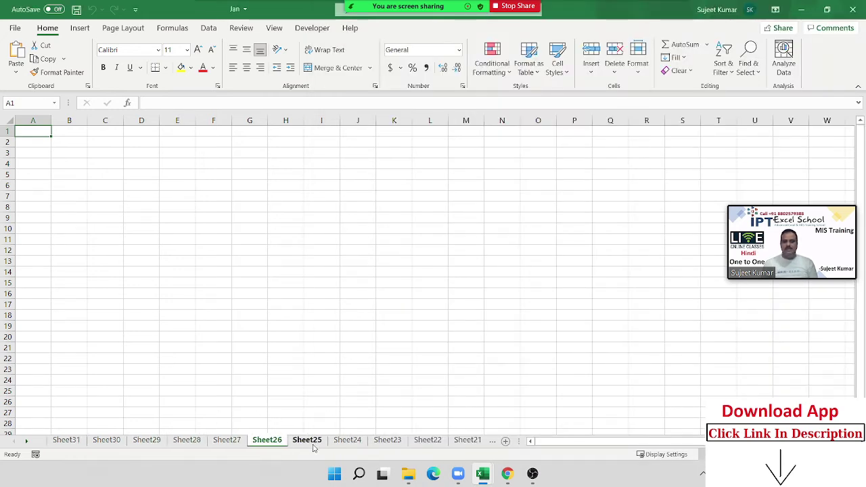
{"action": "left_click", "coordinate": [307, 440]}
{"action": "left_click", "coordinate": [348, 441]}
{"action": "left_click", "coordinate": [427, 440]}
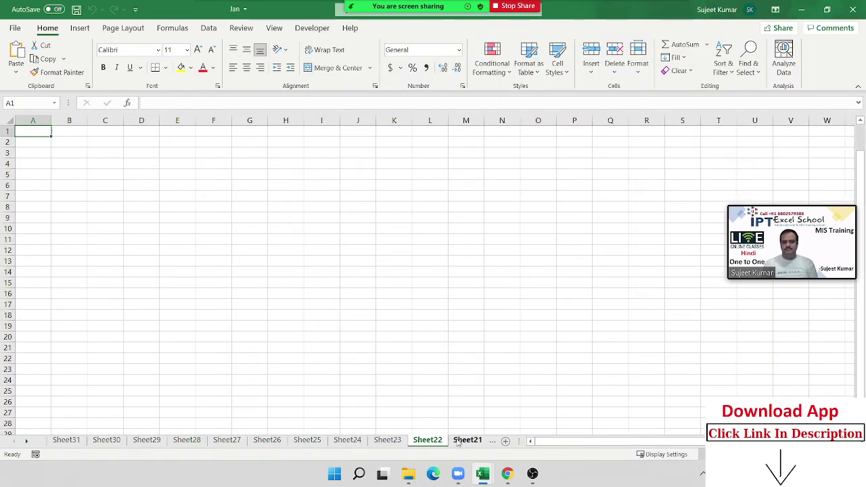
{"action": "left_click", "coordinate": [466, 441]}
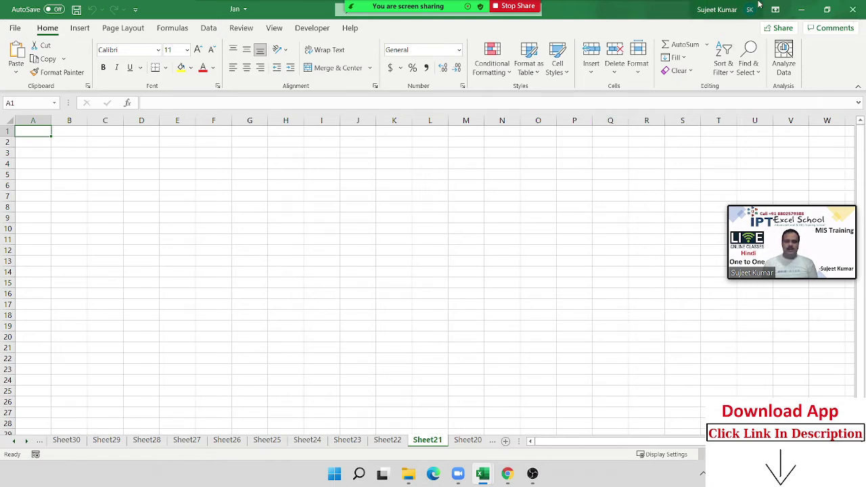
{"action": "left_click", "coordinate": [853, 10]}
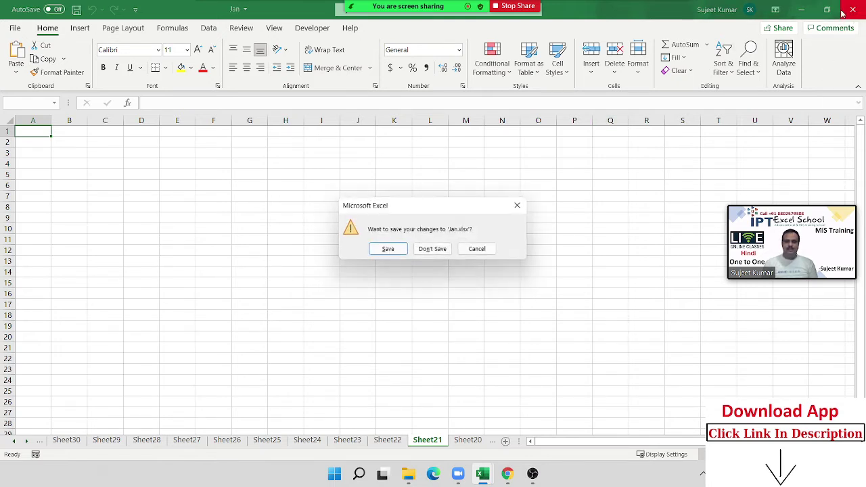
{"action": "left_click", "coordinate": [426, 250]}
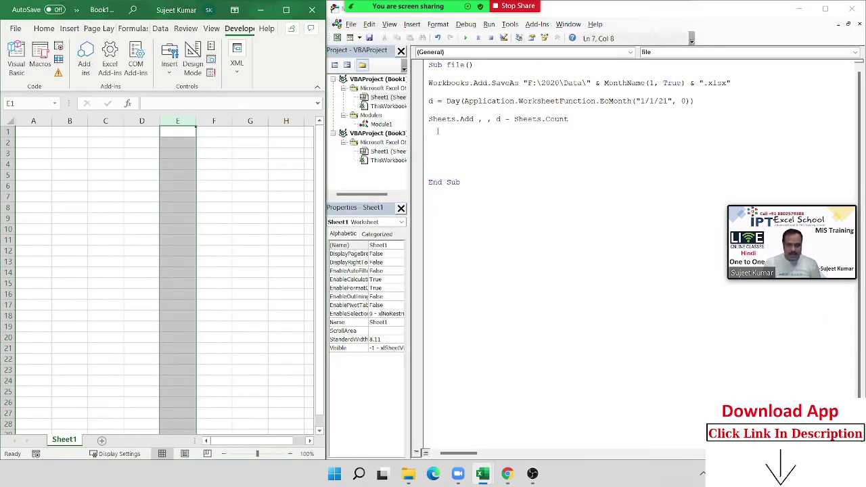
Add the line Sheets(1).Name = 1 below Sheets.Add
{"action": "left_click", "coordinate": [438, 132]}
{"action": "key", "text": "Return"}
{"action": "type", "text": "s"}
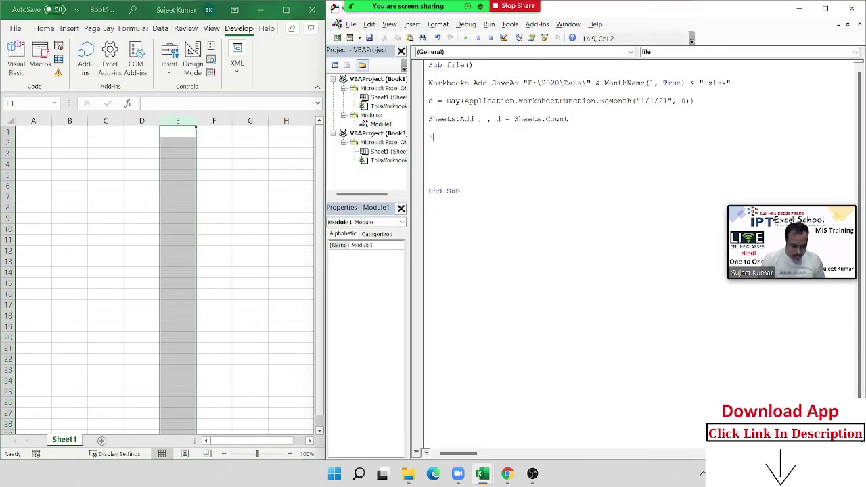
{"action": "type", "text": "heets("}
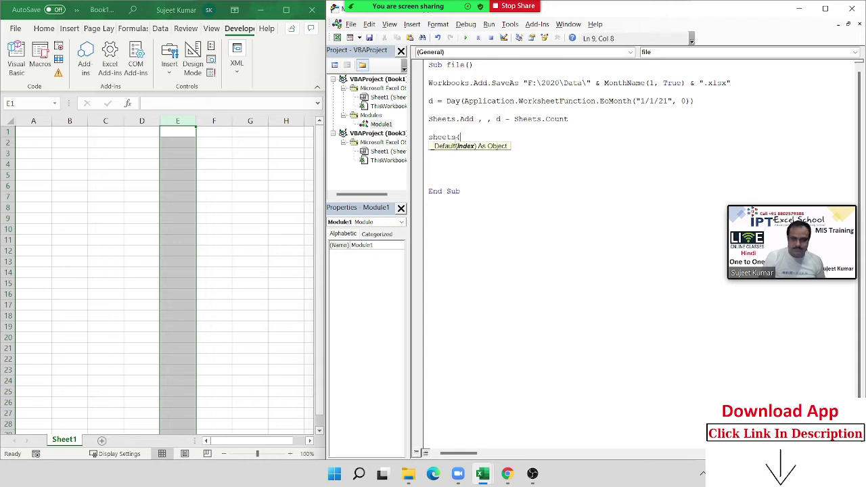
{"action": "type", "text": "1)"}
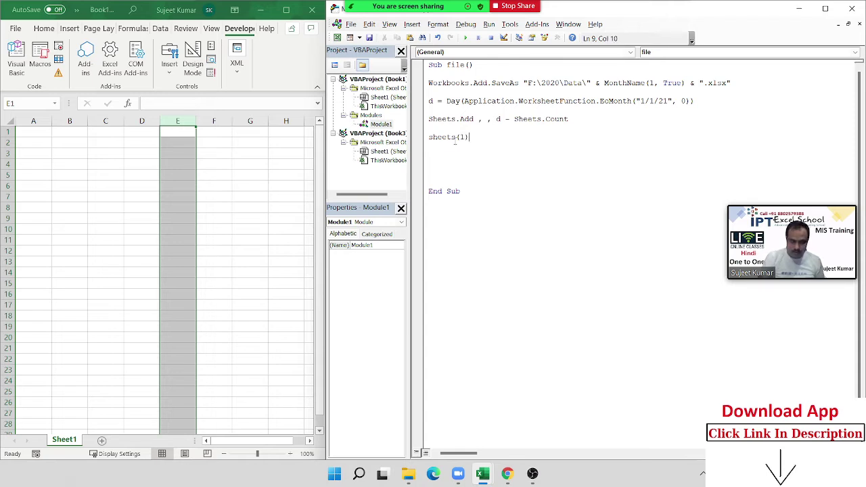
{"action": "type", "text": ".n"}
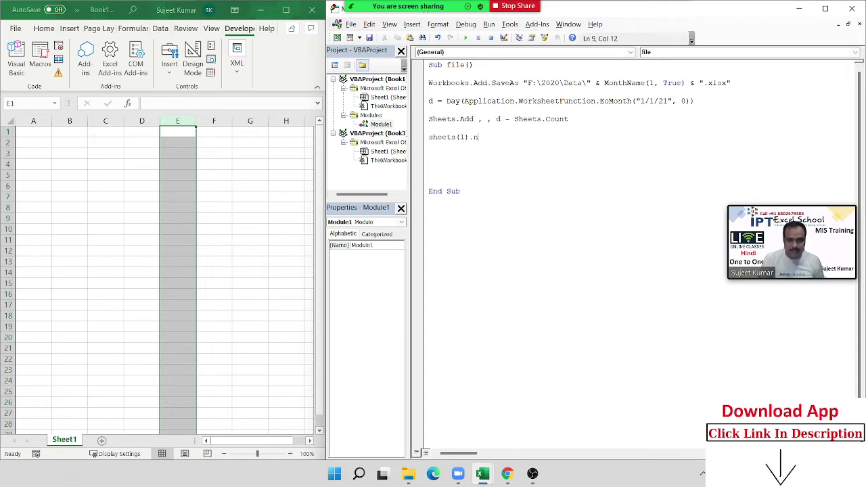
{"action": "type", "text": "ame = "}
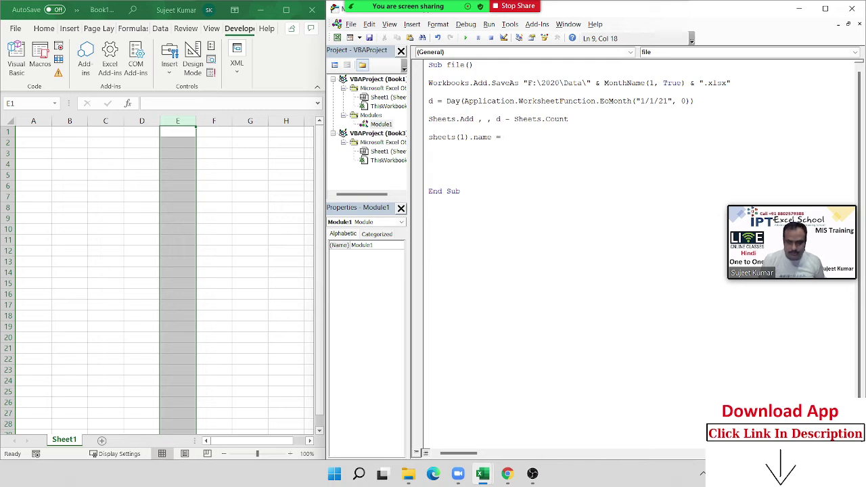
{"action": "type", "text": "1"}
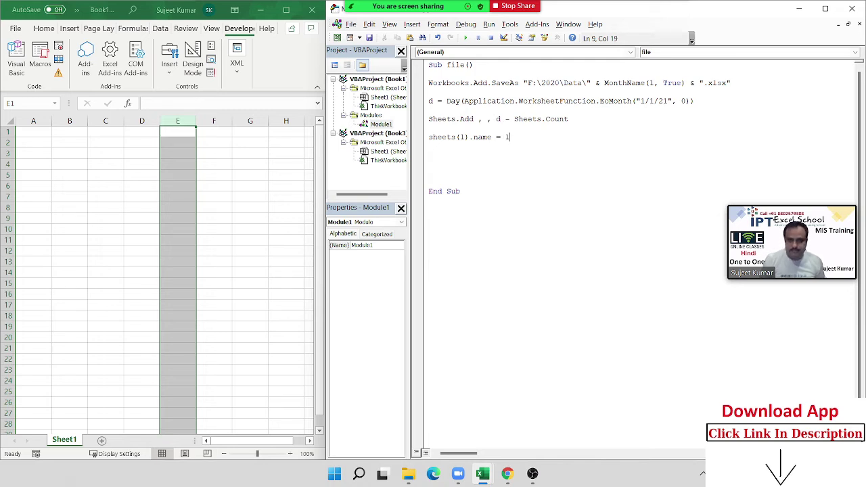
{"action": "key", "text": "Return"}
Copy the renaming line and edit the copies to rename sheets 2 and 3
{"action": "key", "text": "Up"}
{"action": "key", "text": "shift+Down"}
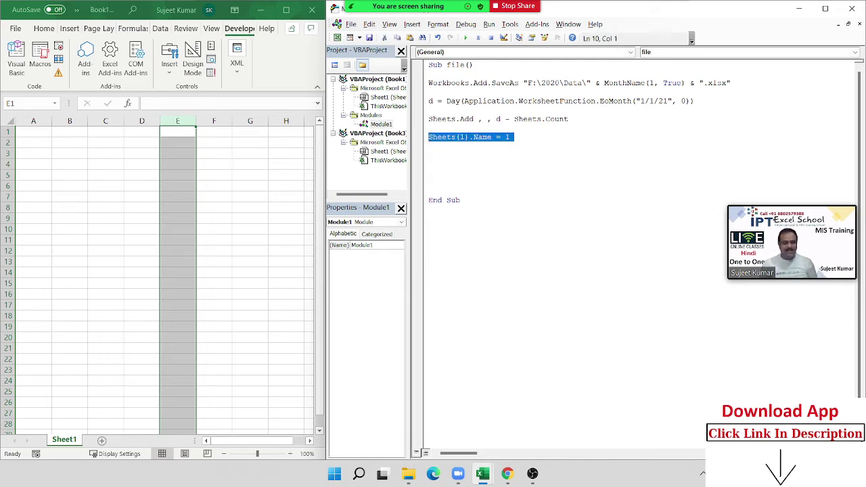
{"action": "key", "text": "ctrl+c"}
{"action": "key", "text": "ctrl+v"}
{"action": "key", "text": "ctrl+v"}
{"action": "key", "text": "ctrl+v"}
{"action": "key", "text": "ctrl+v"}
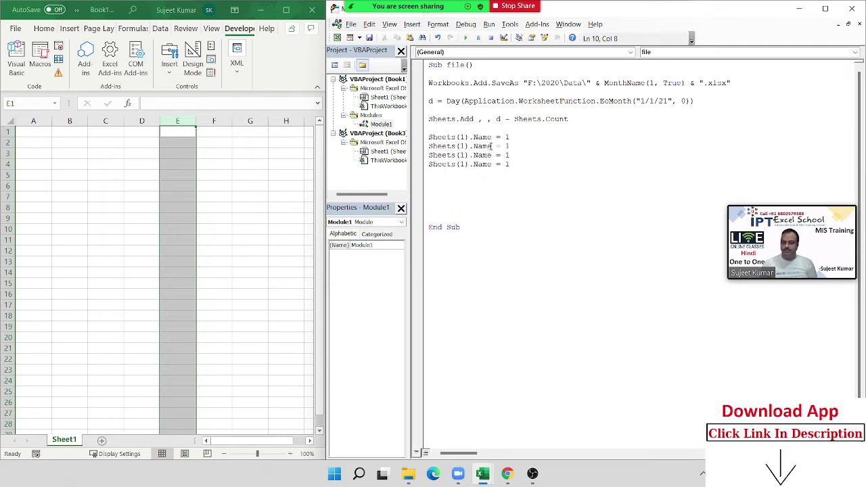
{"action": "key", "text": "Delete"}
{"action": "type", "text": "2"}
{"action": "double_click", "coordinate": [515, 146]}
{"action": "type", "text": "2"}
{"action": "double_click", "coordinate": [464, 155]}
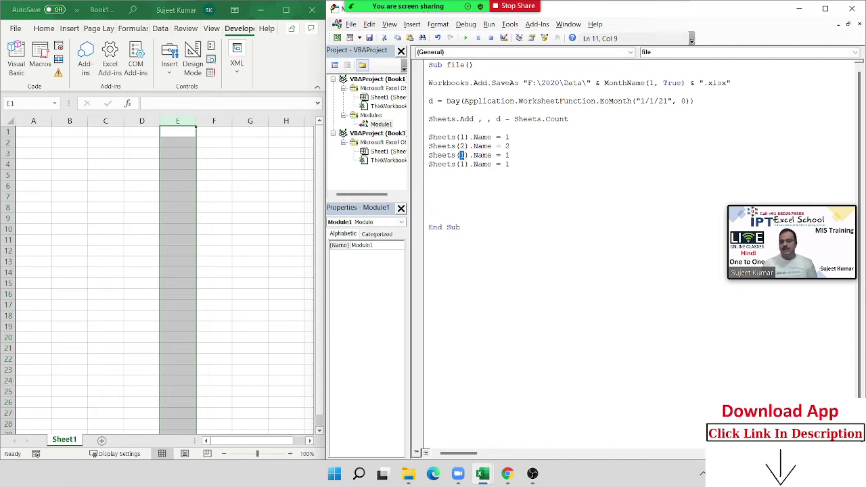
{"action": "type", "text": "3"}
{"action": "double_click", "coordinate": [507, 155]}
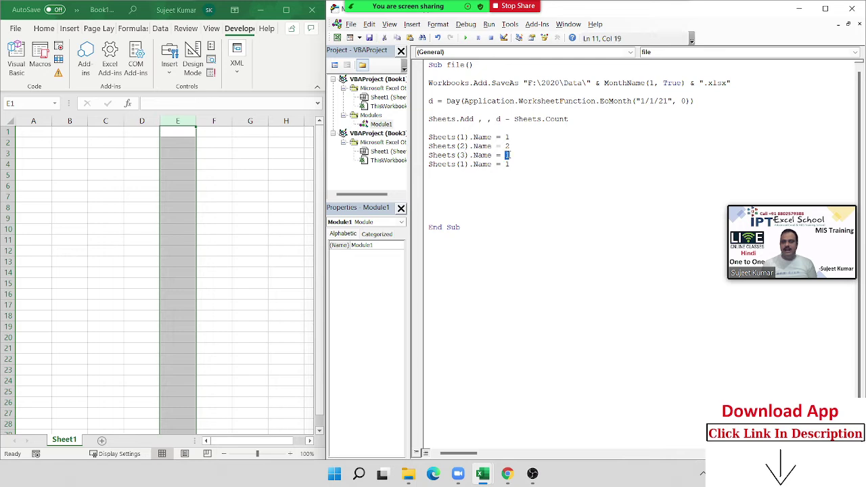
{"action": "type", "text": "3"}
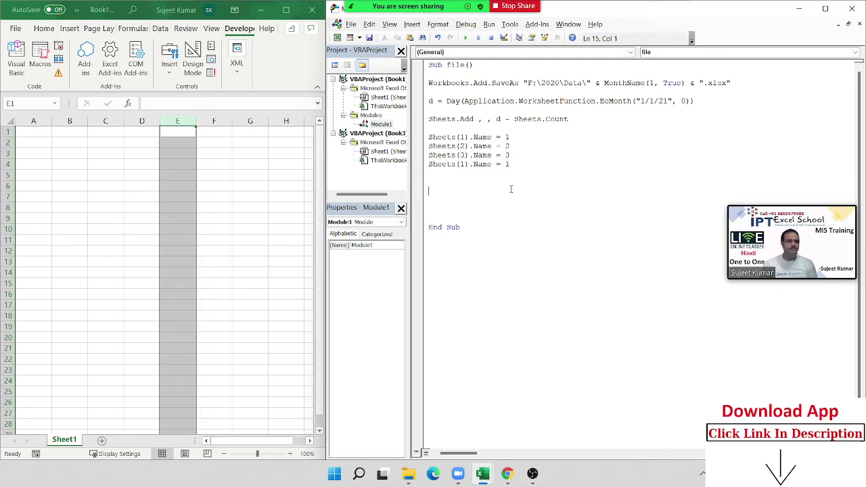
Delete the extra copied lines, keeping only Sheets(1).Name = 1
{"action": "left_click_drag", "start_coordinate": [520, 171], "coordinate": [424, 151]}
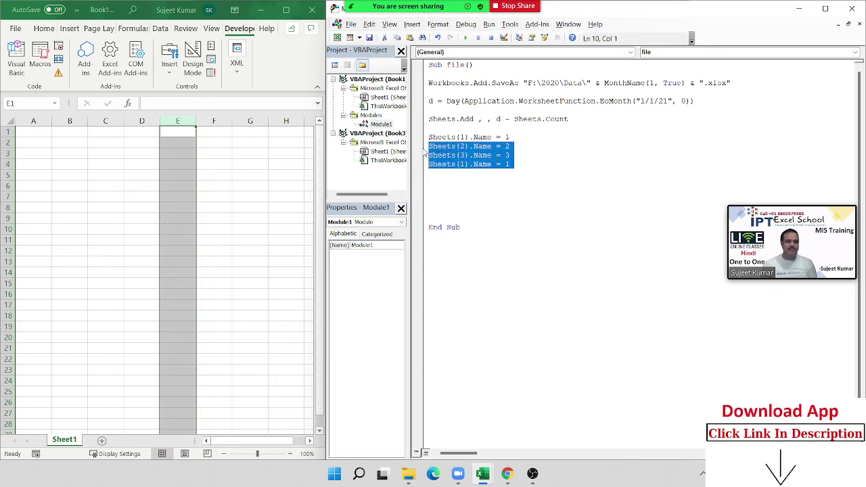
{"action": "key", "text": "Delete"}
{"action": "key", "text": "shift+Up"}
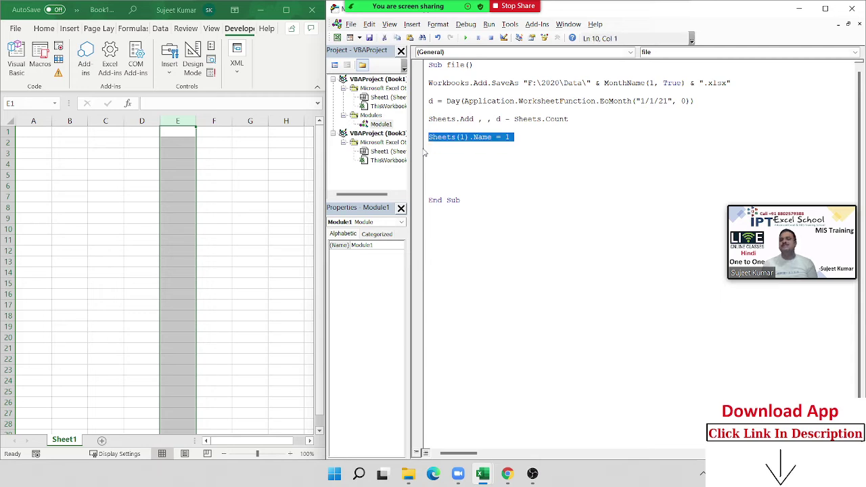
{"action": "key", "text": "Down"}
{"action": "key", "text": "Down"}
{"action": "key", "text": "Down"}
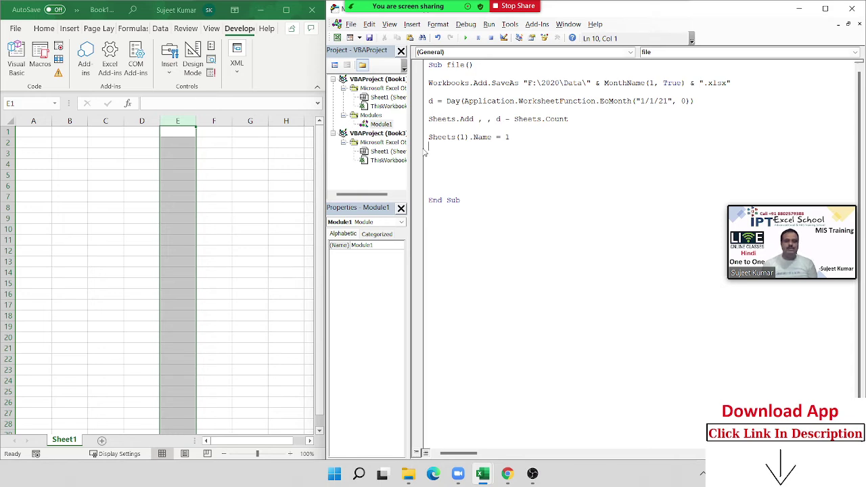
Insert 'For i = 1 To 31' above the renaming line and 'Next i' below it
{"action": "key", "text": "Up"}
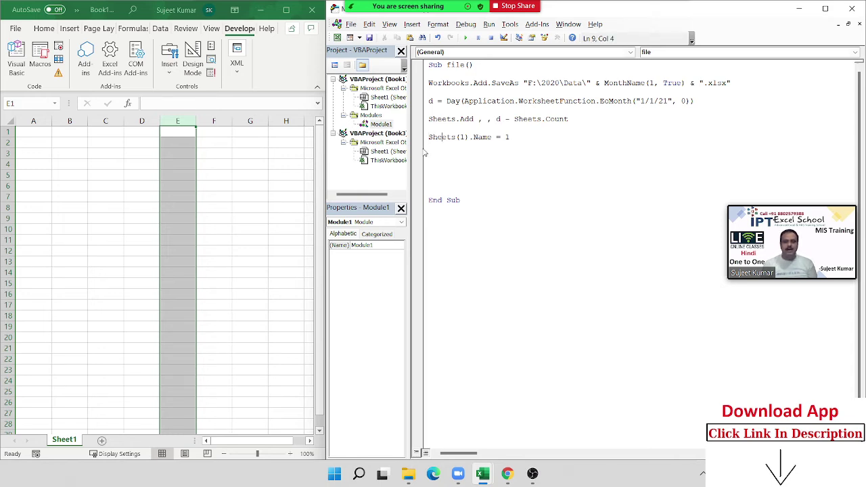
{"action": "key", "text": "Return"}
{"action": "key", "text": "Return"}
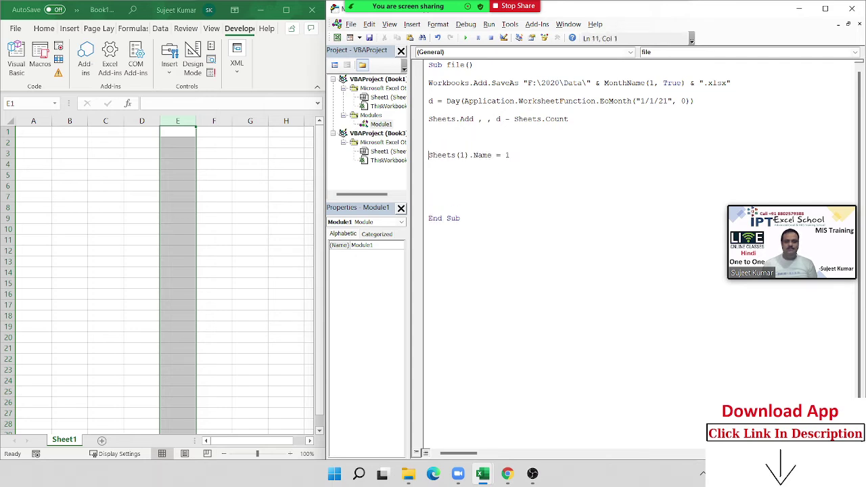
{"action": "key", "text": "Up"}
{"action": "type", "text": "for "}
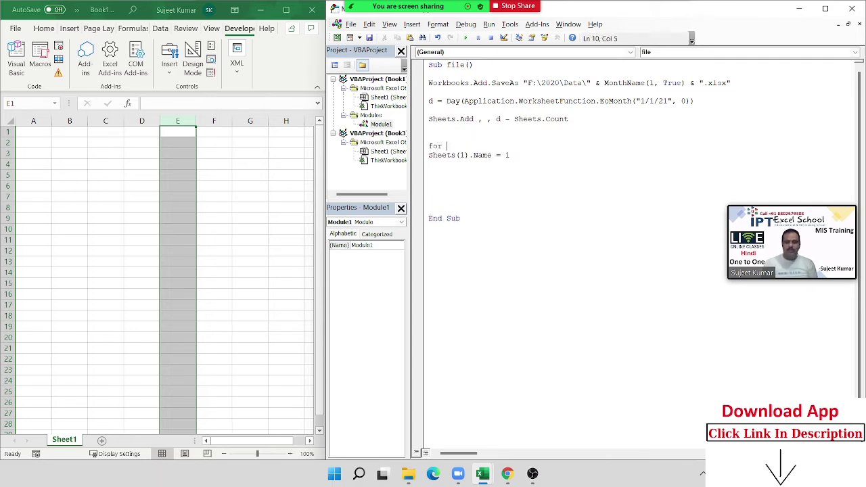
{"action": "type", "text": "i= 1"}
{"action": "type", "text": "to "}
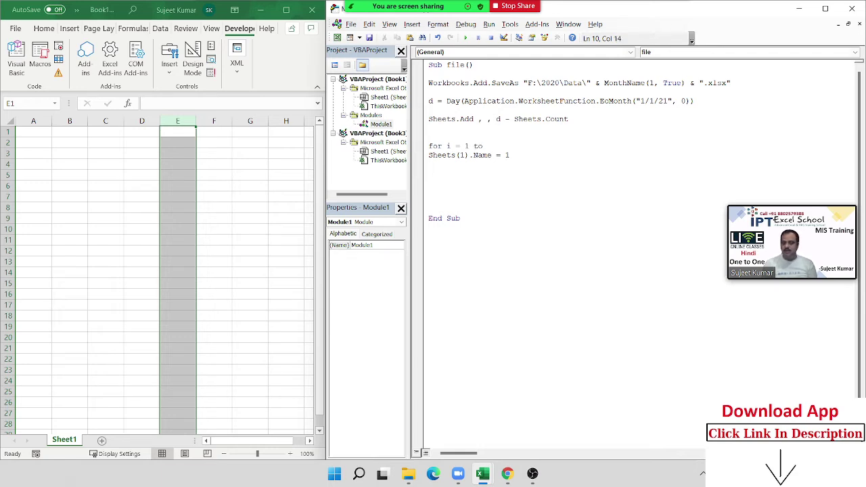
{"action": "type", "text": "31"}
{"action": "left_click", "coordinate": [429, 165]}
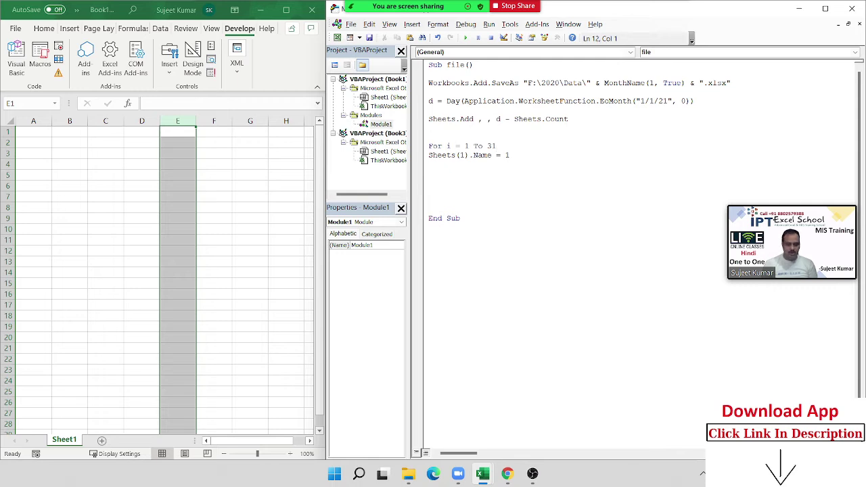
{"action": "type", "text": "next "}
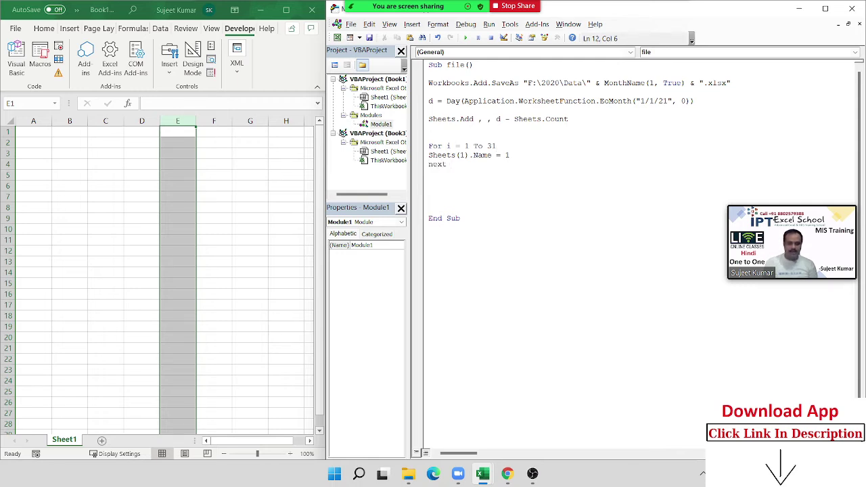
{"action": "type", "text": "i"}
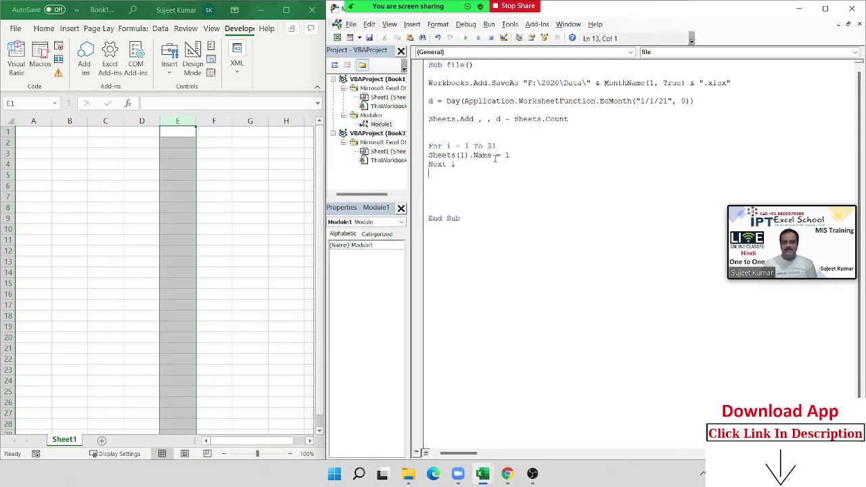
Permanently delete the old Jan workbook from F:\2020\Data
{"action": "left_click", "coordinate": [182, 262]}
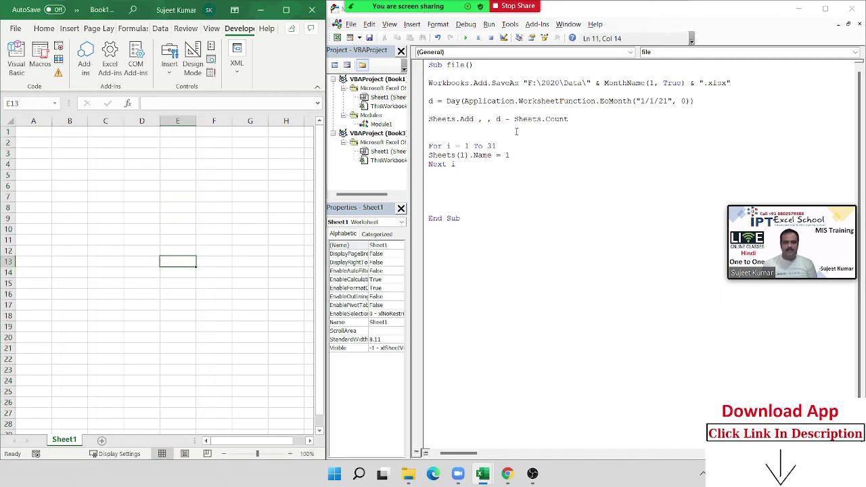
{"action": "left_click", "coordinate": [408, 473]}
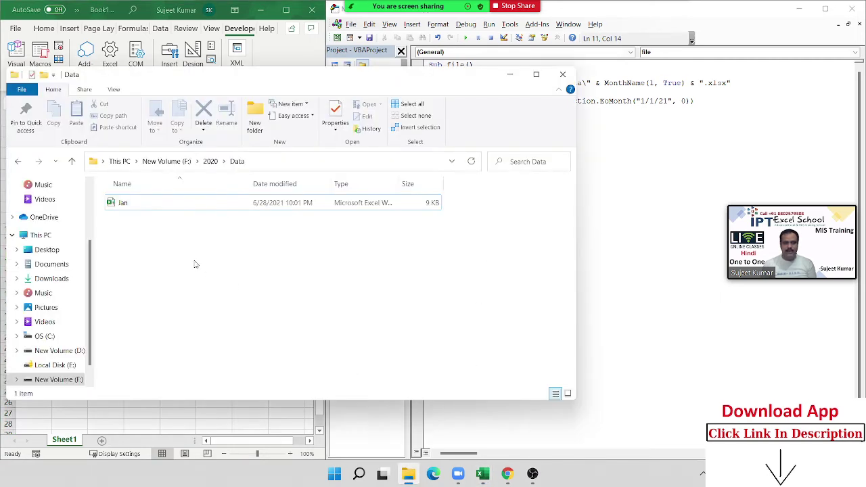
{"action": "left_click", "coordinate": [181, 211]}
{"action": "key", "text": "shift+Delete"}
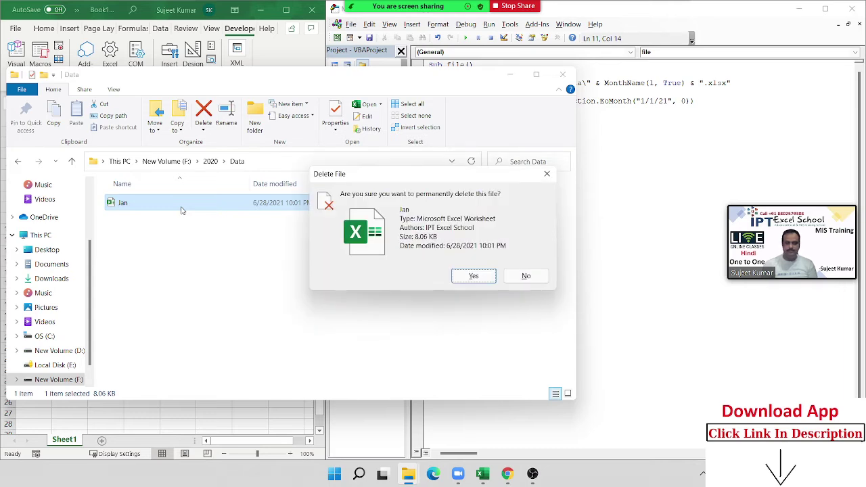
{"action": "left_click", "coordinate": [474, 278]}
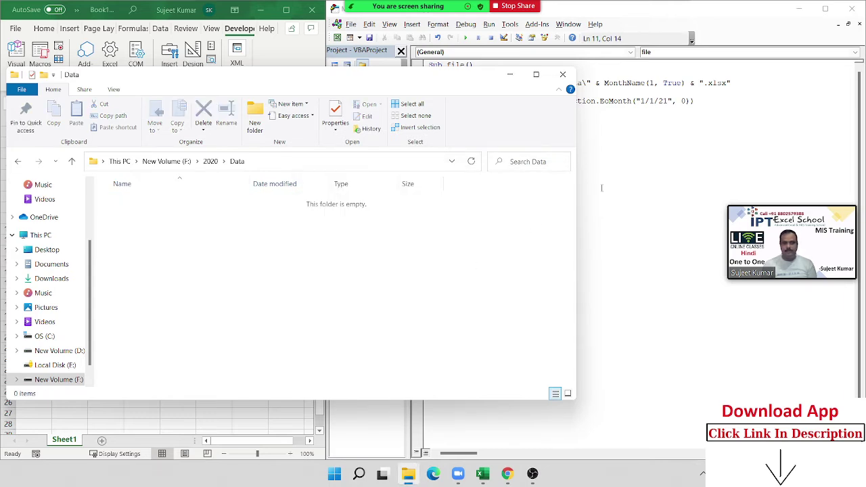
{"action": "left_click", "coordinate": [589, 91]}
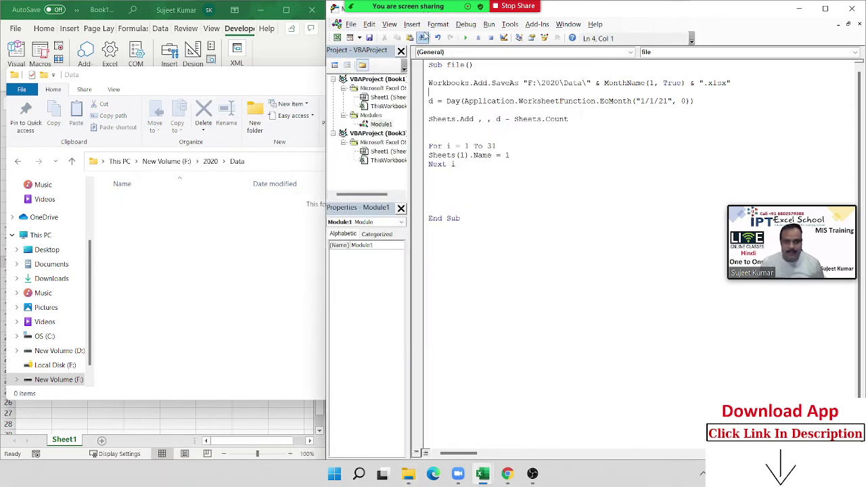
Step through the macro with F8 past SaveAs and the days-in-month calculation
{"action": "left_click", "coordinate": [467, 26]}
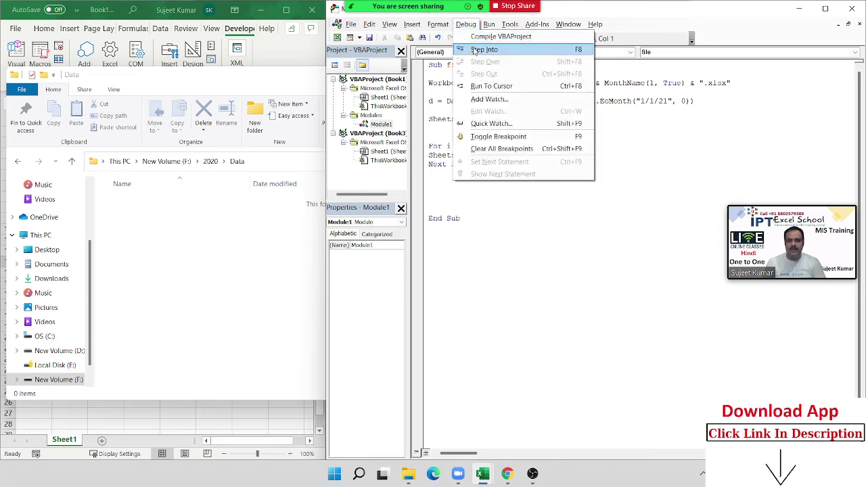
{"action": "left_click", "coordinate": [438, 92]}
{"action": "key", "text": "F8"}
{"action": "key", "text": "F8"}
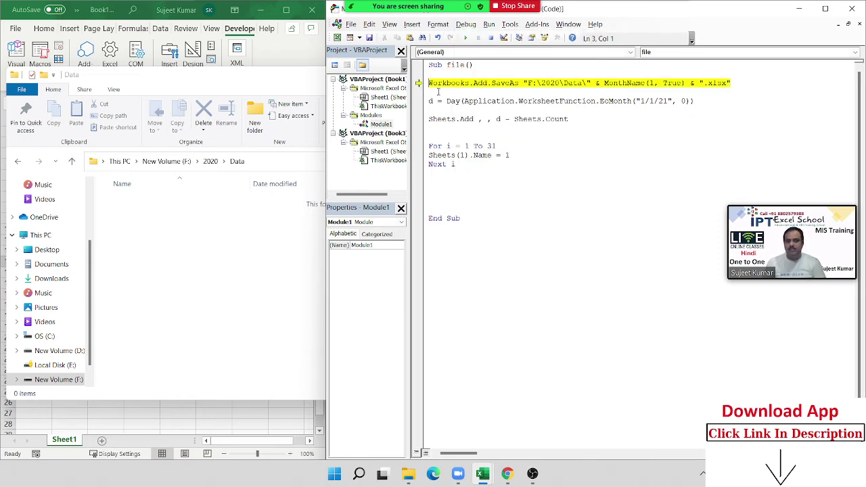
{"action": "key", "text": "F8"}
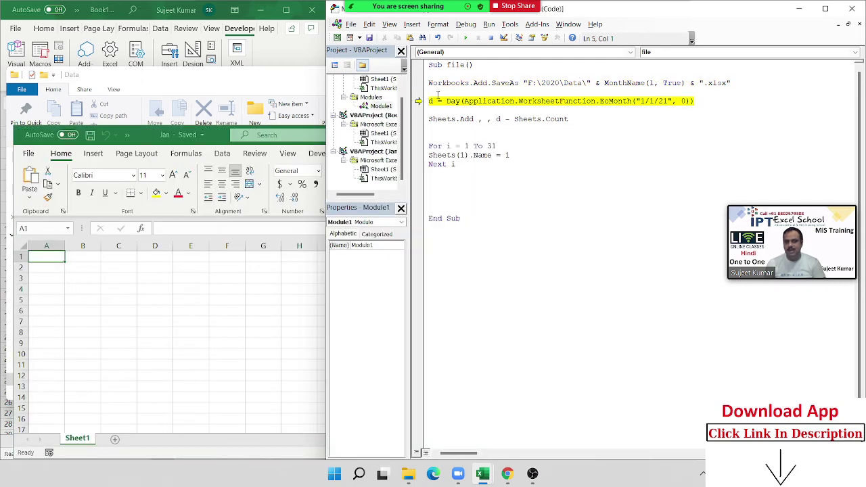
{"action": "key", "text": "F8"}
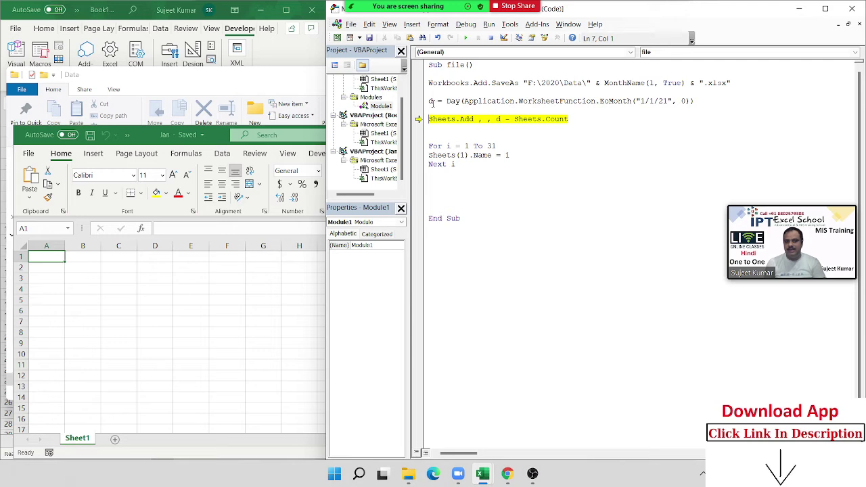
Check the values of d and Sheets.Count, then step past Sheets.Add into the loop
{"action": "mouse_move", "coordinate": [431, 101]}
{"action": "mouse_move", "coordinate": [516, 120]}
{"action": "key", "text": "F8"}
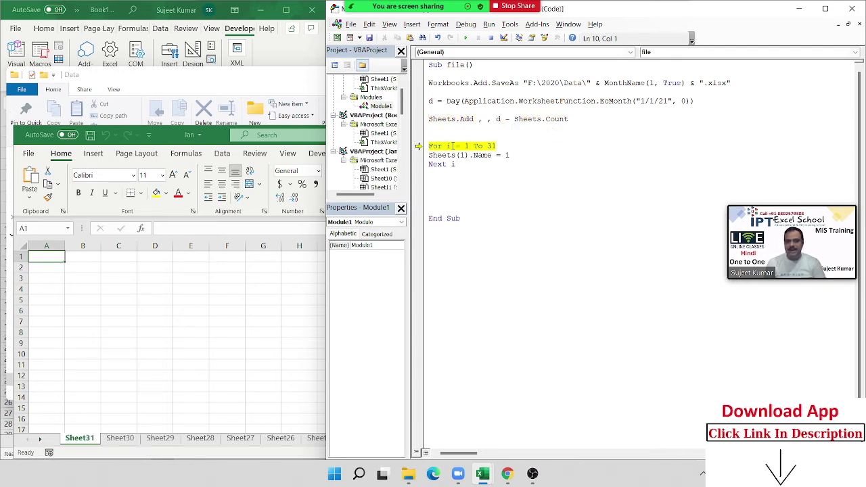
{"action": "mouse_move", "coordinate": [451, 145]}
{"action": "key", "text": "F8"}
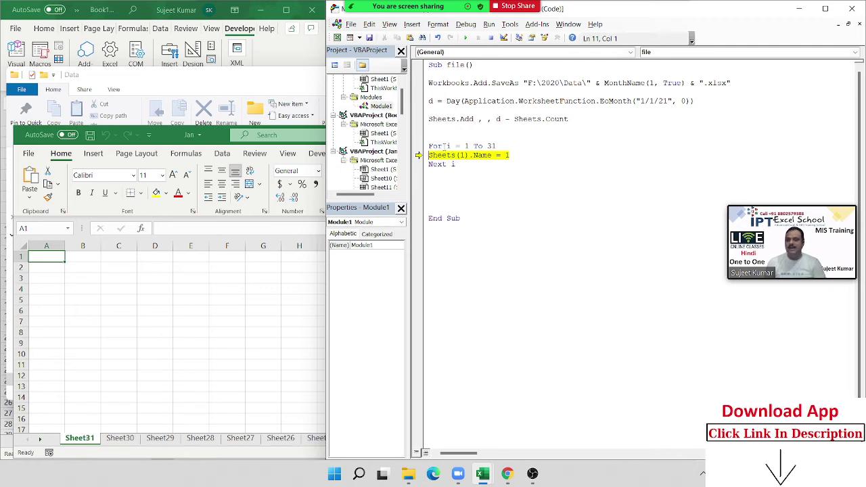
Replace both 1s in Sheets(1).Name = 1 with the loop counter i
{"action": "left_click", "coordinate": [460, 155]}
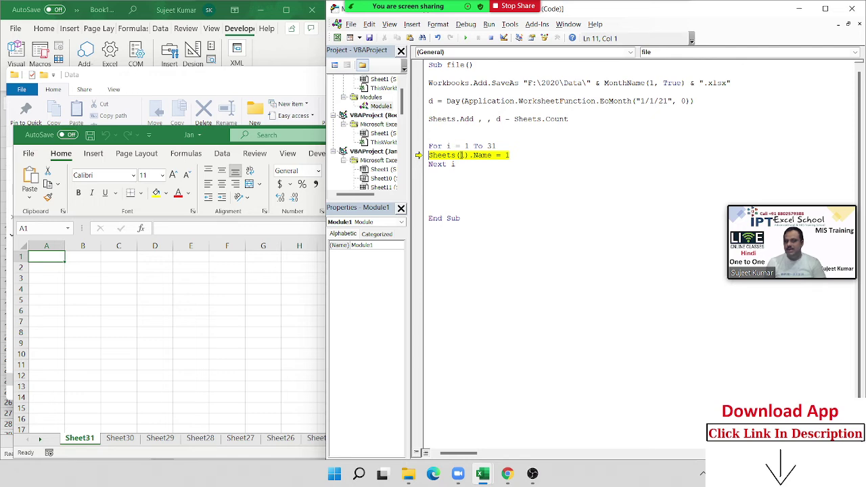
{"action": "key", "text": "Delete"}
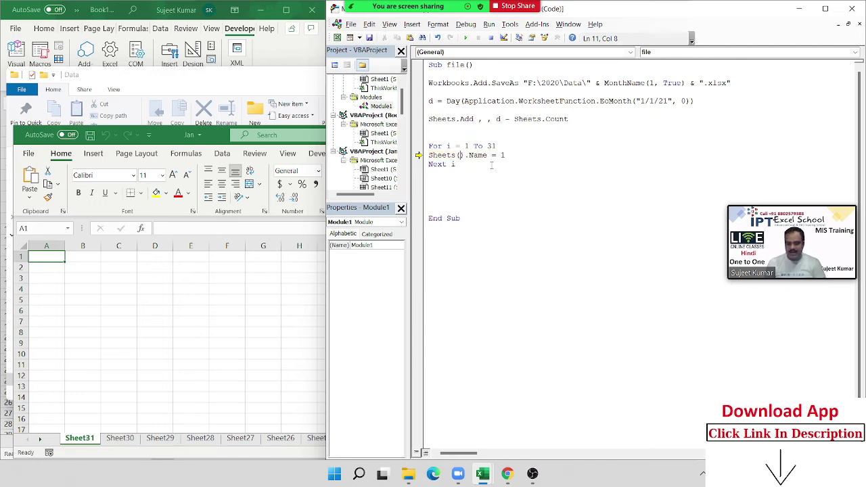
{"action": "type", "text": "i"}
{"action": "double_click", "coordinate": [515, 155]}
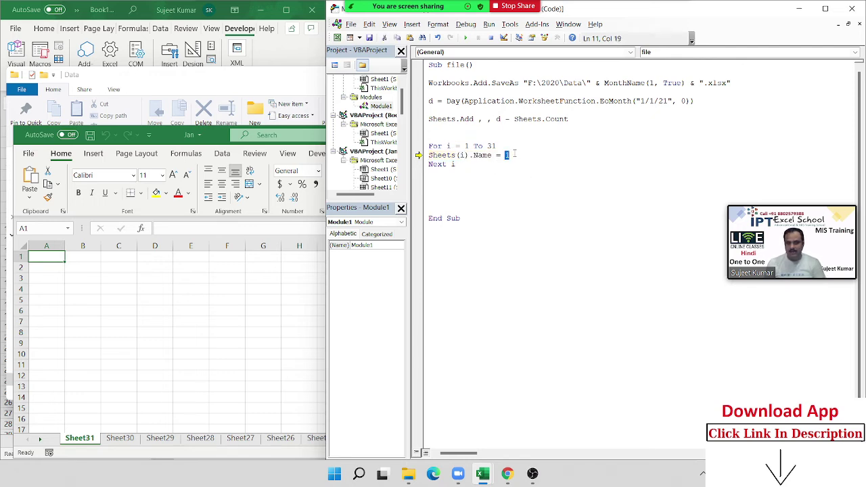
{"action": "type", "text": "i"}
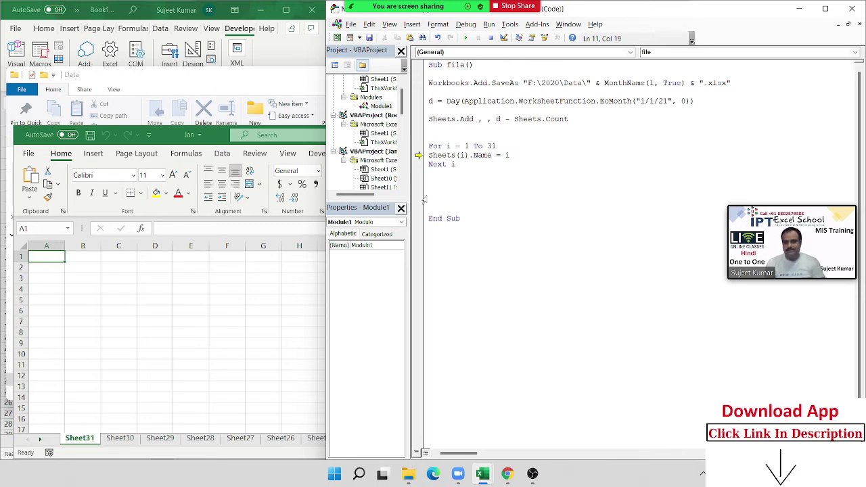
{"action": "left_click", "coordinate": [447, 173]}
Step through the first loop passes with F8, renaming sheets 1 through 4
{"action": "mouse_move", "coordinate": [454, 164]}
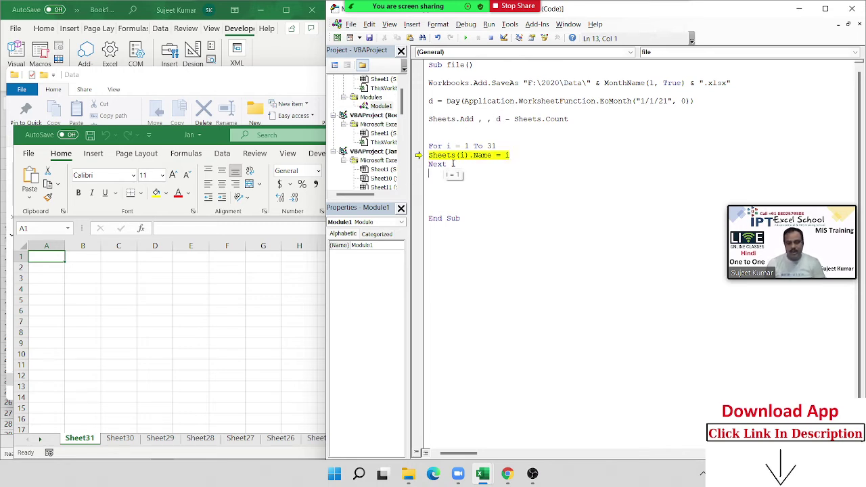
{"action": "key", "text": "F8"}
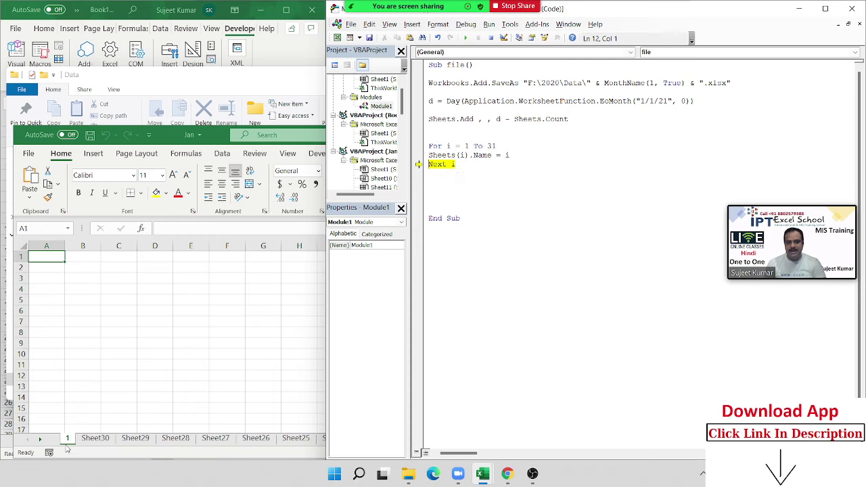
{"action": "key", "text": "F8"}
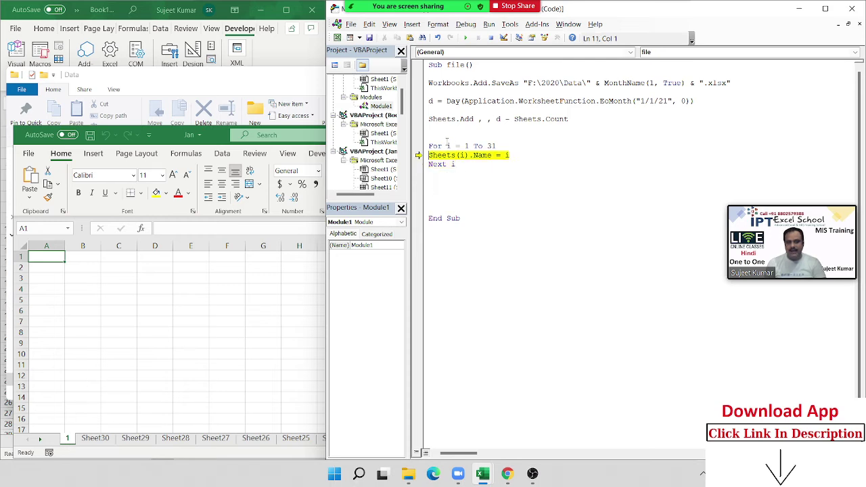
{"action": "mouse_move", "coordinate": [447, 146]}
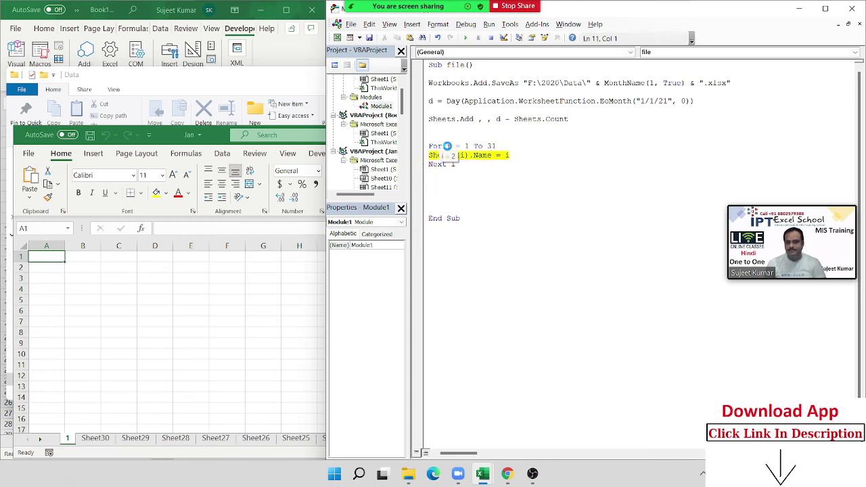
{"action": "key", "text": "F8"}
{"action": "key", "text": "F8"}
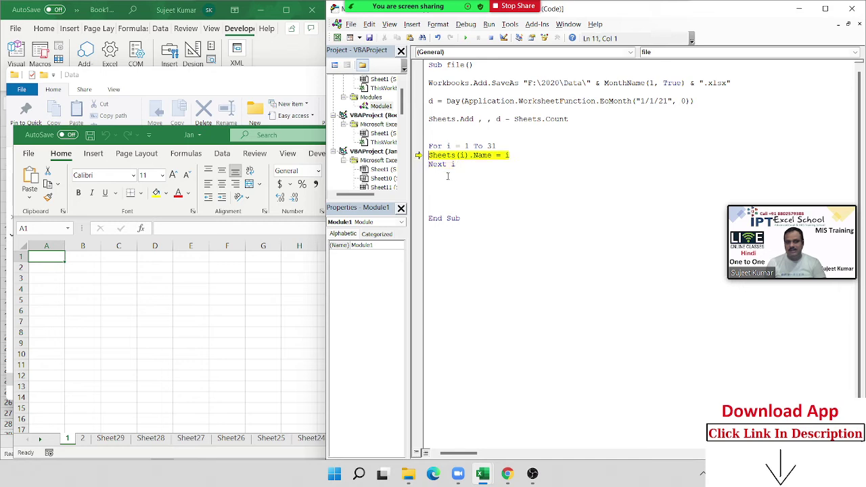
{"action": "key", "text": "F8"}
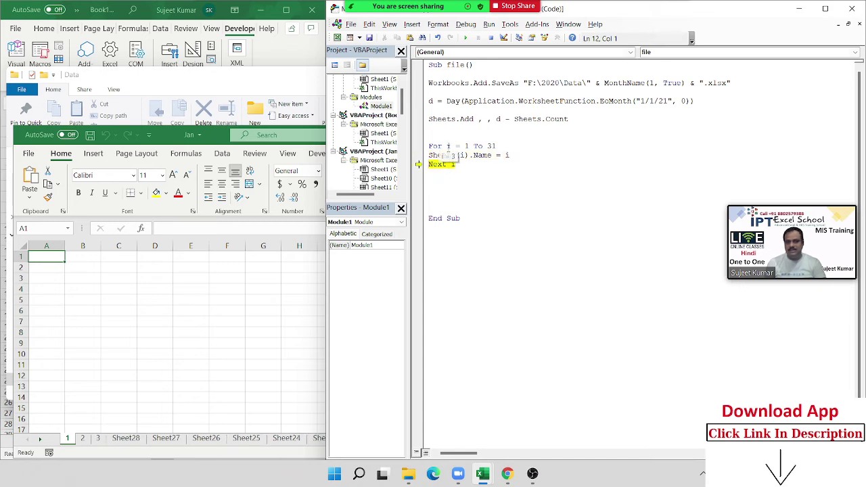
{"action": "key", "text": "F8"}
{"action": "key", "text": "F8"}
{"action": "key", "text": "F8"}
{"action": "key", "text": "F8"}
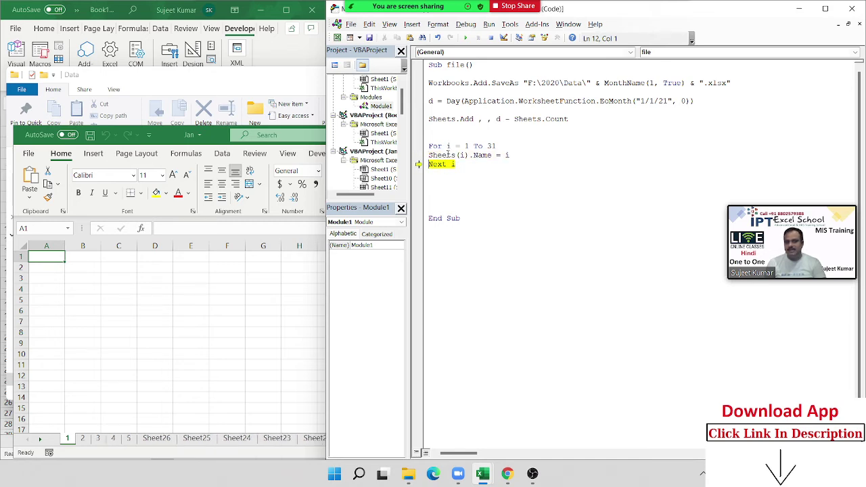
Highlight the renaming line and counter i, then run the remaining loop passes to completion
{"action": "mouse_move", "coordinate": [510, 155]}
{"action": "left_click_drag", "start_coordinate": [509, 156], "coordinate": [429, 155]}
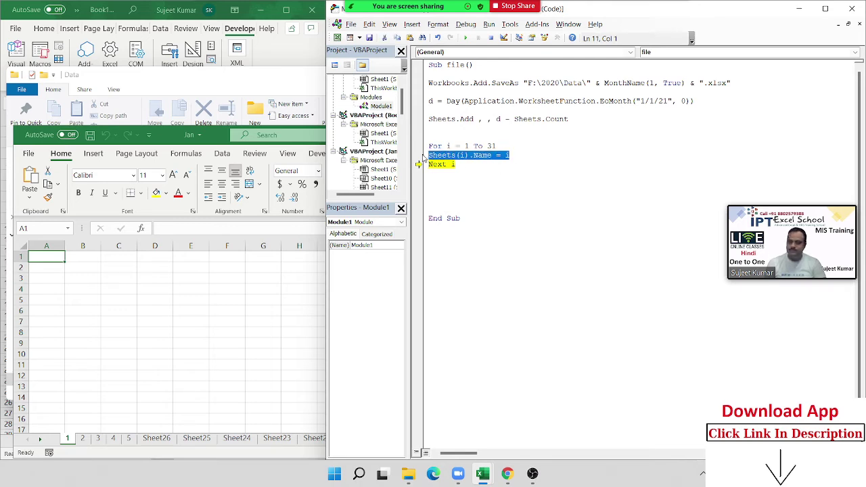
{"action": "double_click", "coordinate": [447, 145]}
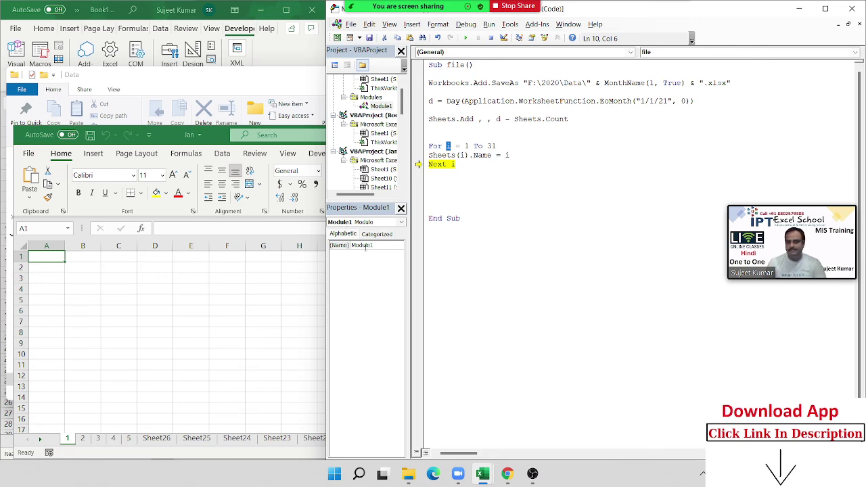
{"action": "key", "text": "F8"}
{"action": "key", "text": "F8"}
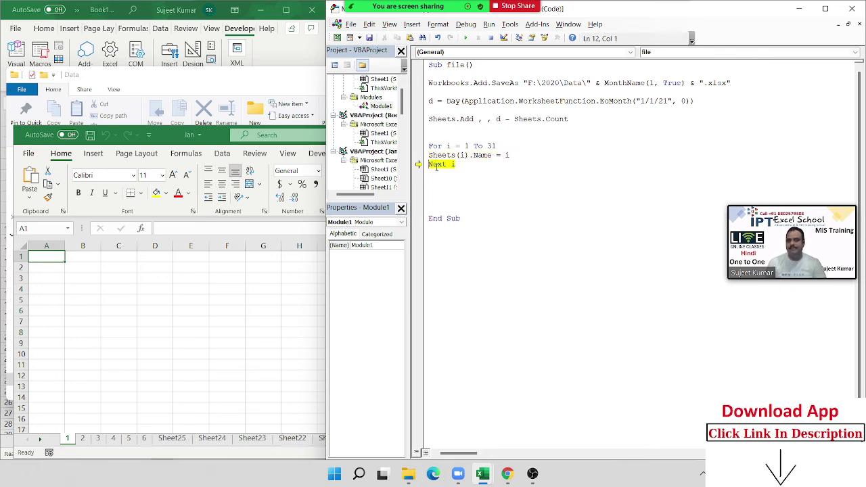
{"action": "key", "text": "F8"}
{"action": "key", "text": "F8"}
{"action": "key", "text": "F8"}
{"action": "key", "text": "F8"}
{"action": "key", "text": "F8"}
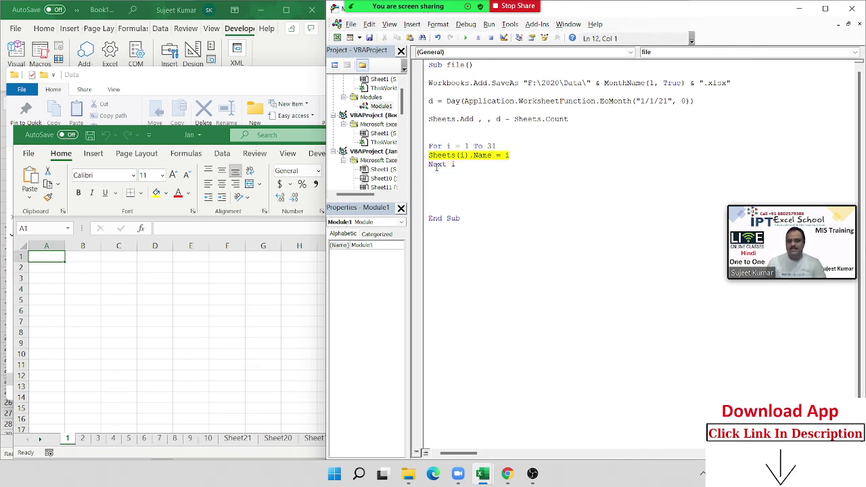
{"action": "left_click", "coordinate": [465, 38]}
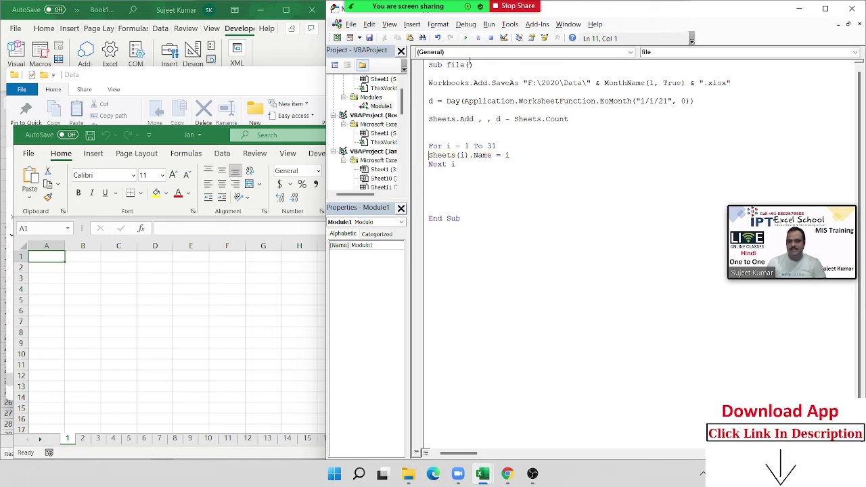
{"action": "left_click", "coordinate": [160, 440]}
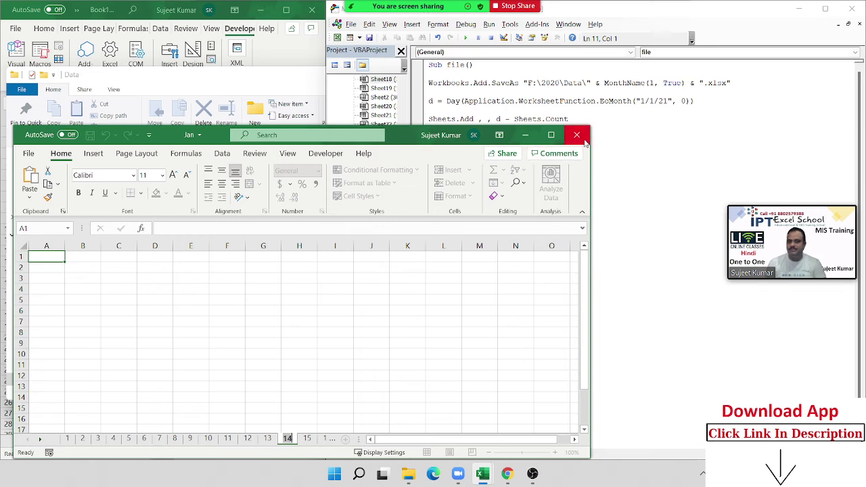
Check the Jan workbook's file name and F:\2020\Data location from the title bar
{"action": "left_click", "coordinate": [629, 173]}
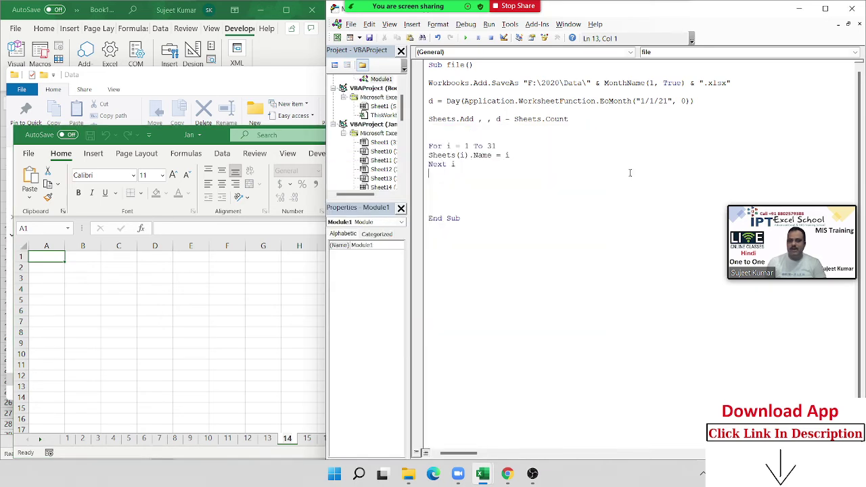
{"action": "left_click", "coordinate": [188, 136]}
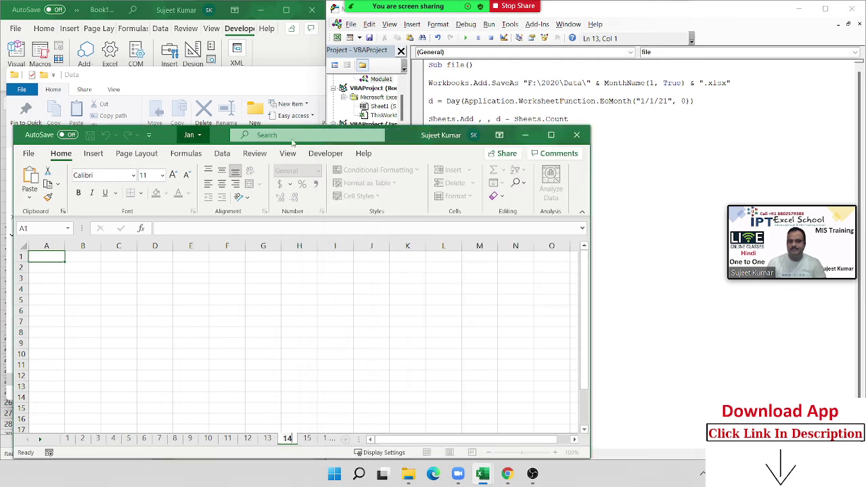
{"action": "left_click", "coordinate": [298, 301]}
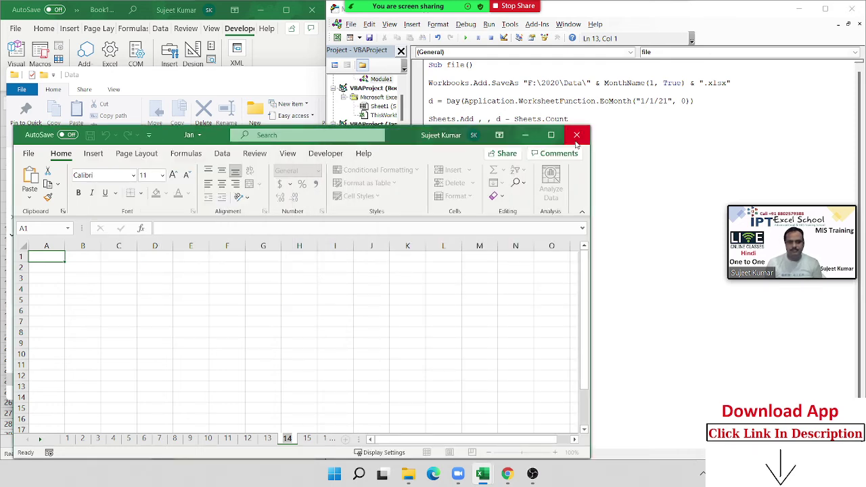
Close the Jan workbook with Don't Save, leaving Book1 and the macro editor
{"action": "left_click", "coordinate": [205, 280]}
{"action": "left_click", "coordinate": [575, 136]}
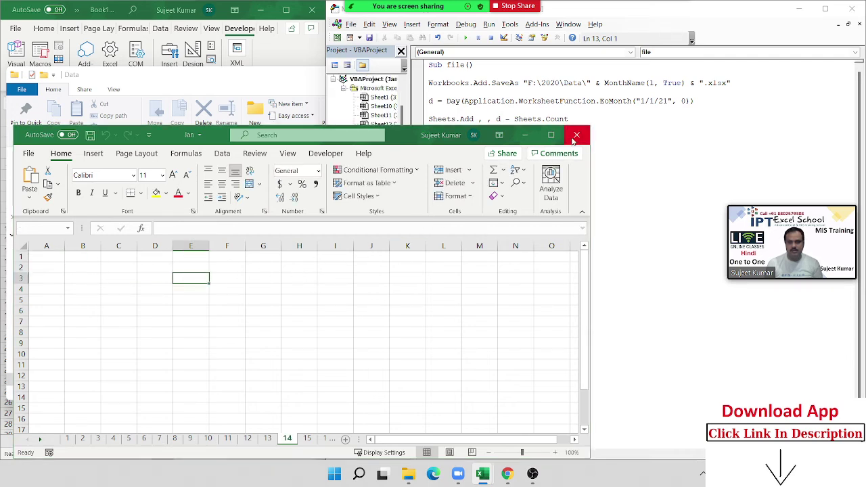
{"action": "left_click", "coordinate": [433, 249]}
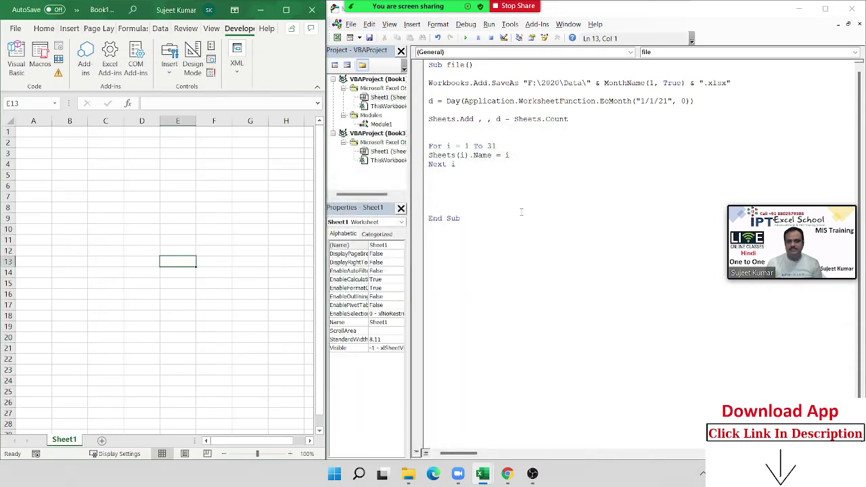
{"action": "double_click", "coordinate": [528, 119]}
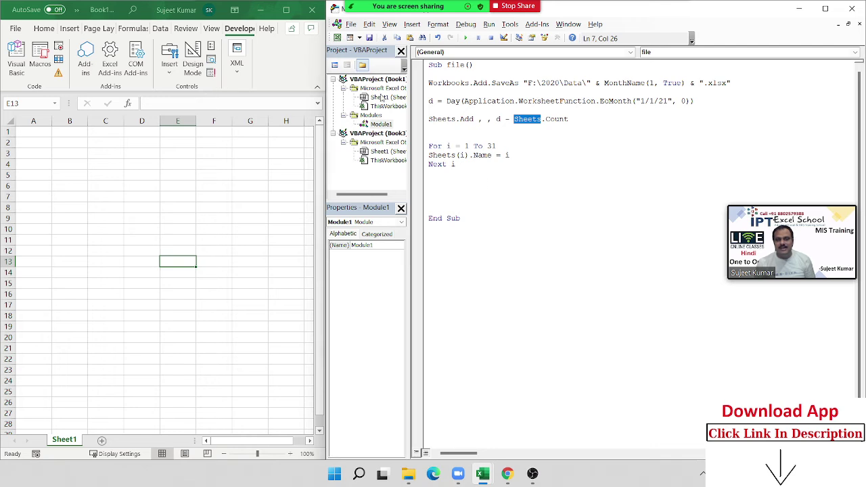
{"action": "left_click", "coordinate": [431, 101]}
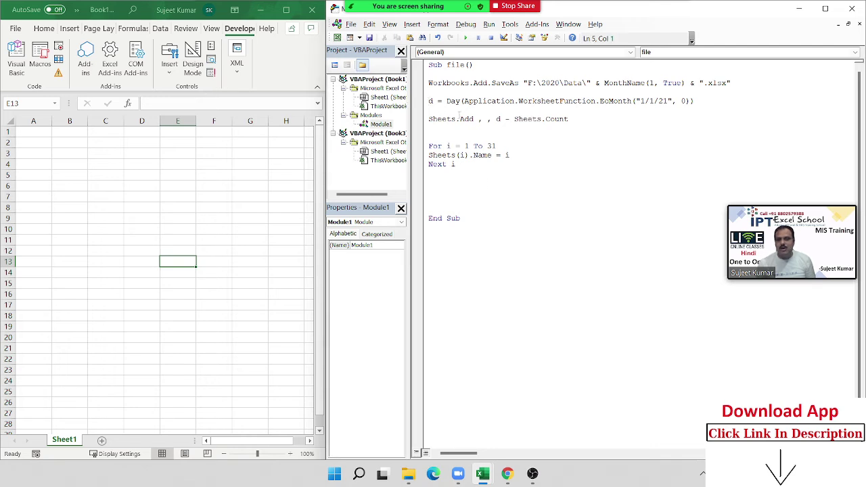
{"action": "key", "text": "shift+Down"}
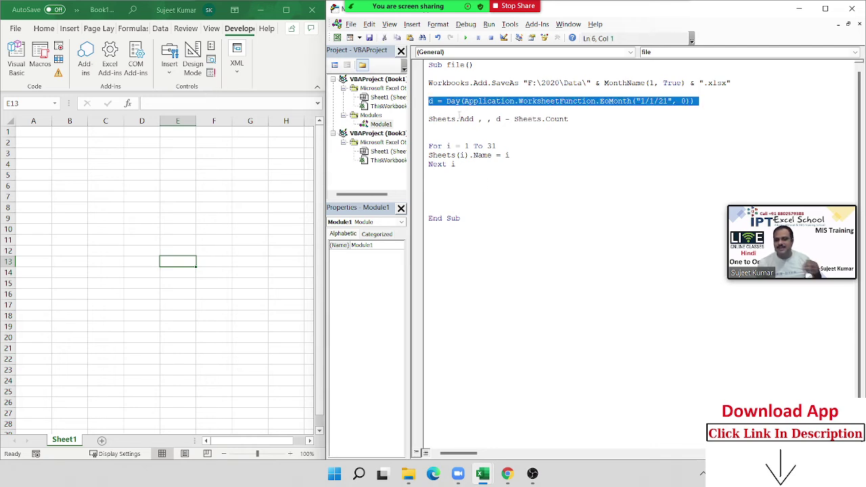
{"action": "key", "text": "Up"}
{"action": "key", "text": "Up"}
{"action": "key", "text": "Up"}
{"action": "key", "text": "shift+Down"}
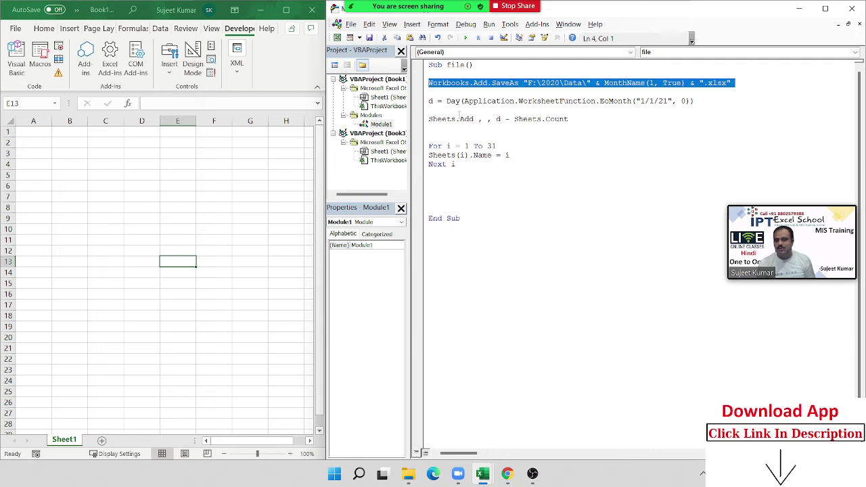
{"action": "key", "text": "Right"}
{"action": "key", "text": "shift+Down"}
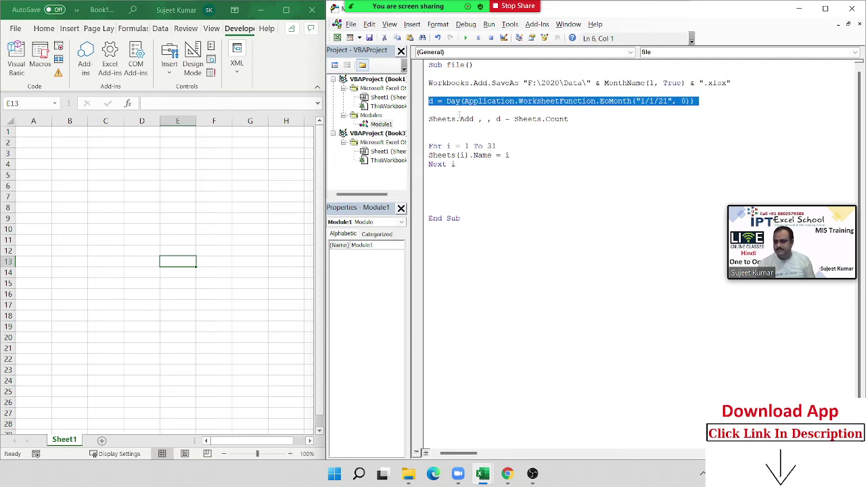
{"action": "key", "text": "Down"}
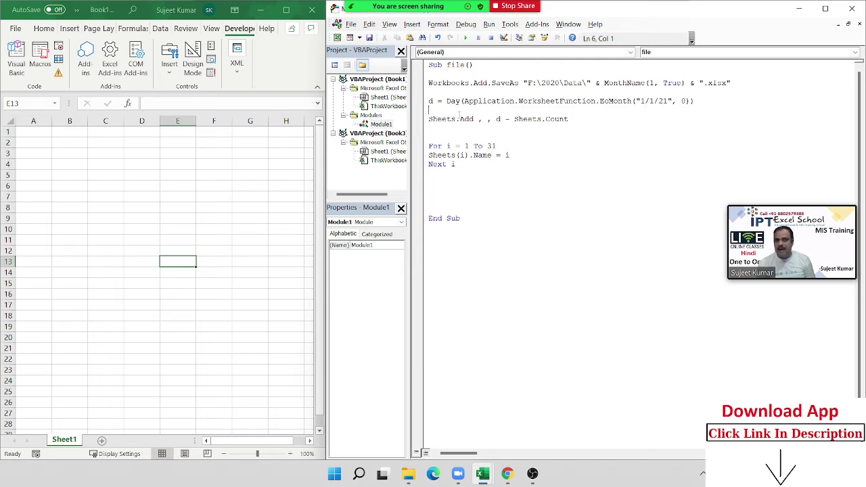
{"action": "key", "text": "Down"}
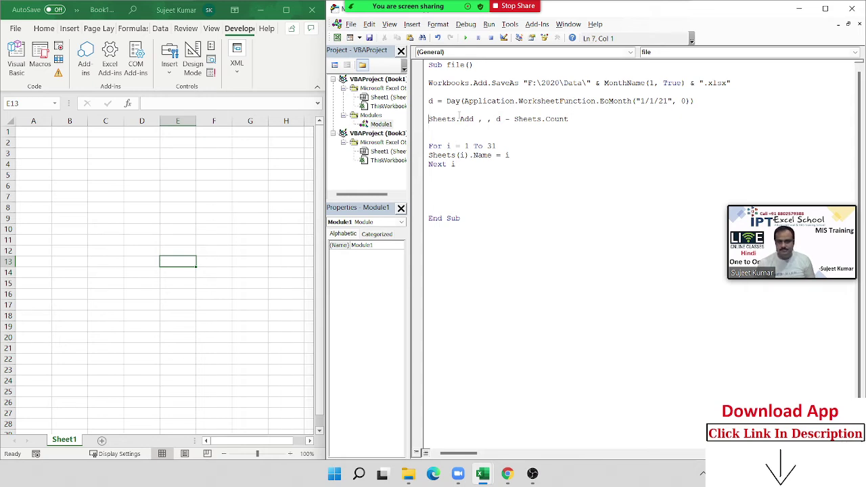
{"action": "key", "text": "shift+Up"}
{"action": "key", "text": "Down"}
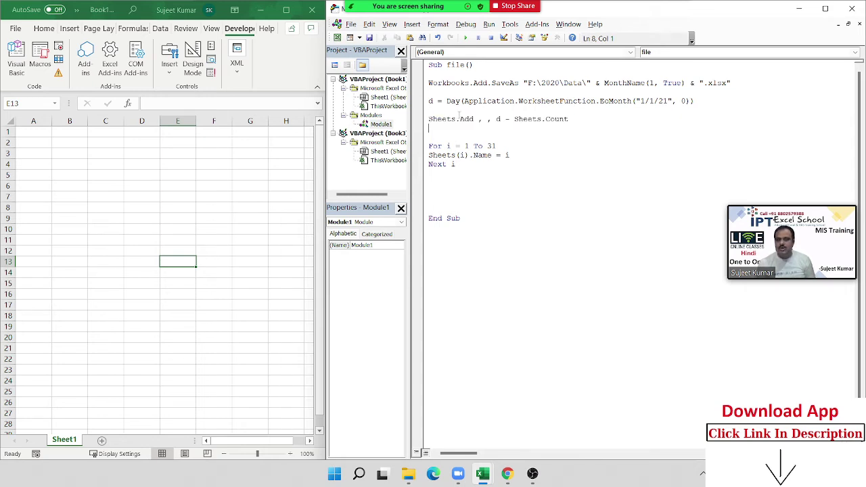
{"action": "key", "text": "Down"}
{"action": "key", "text": "Right"}
{"action": "key", "text": "Right"}
{"action": "double_click", "coordinate": [499, 119]}
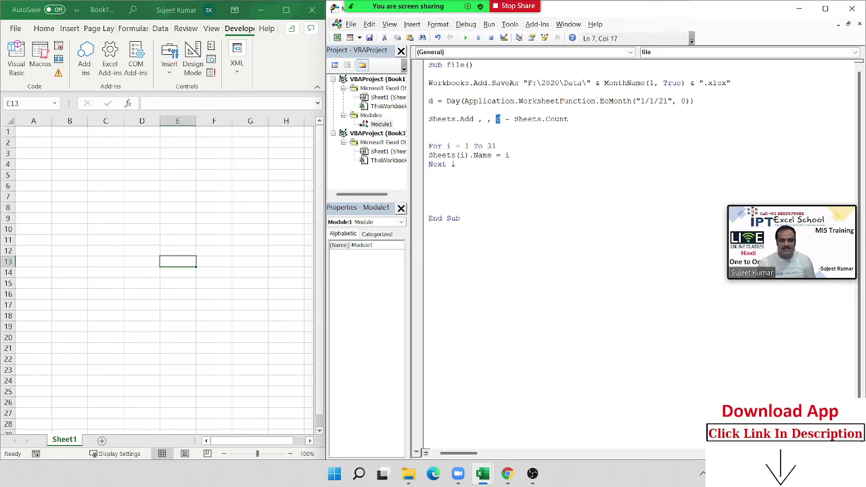
{"action": "left_click_drag", "start_coordinate": [514, 120], "coordinate": [577, 118]}
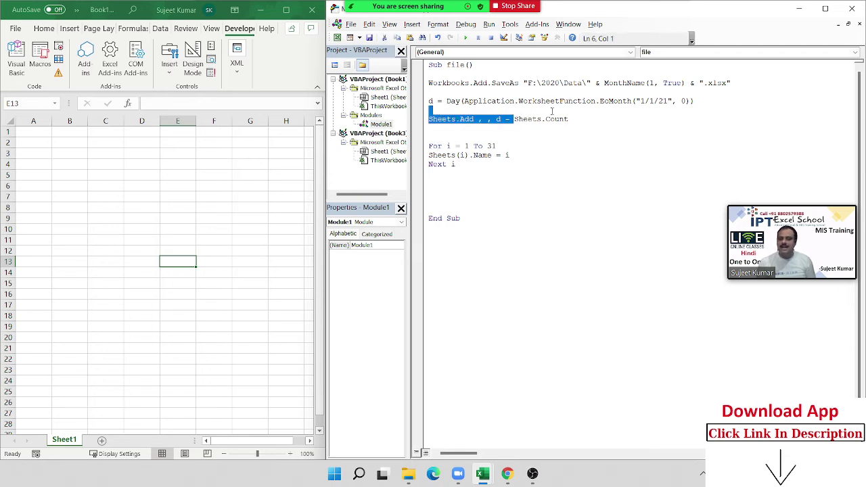
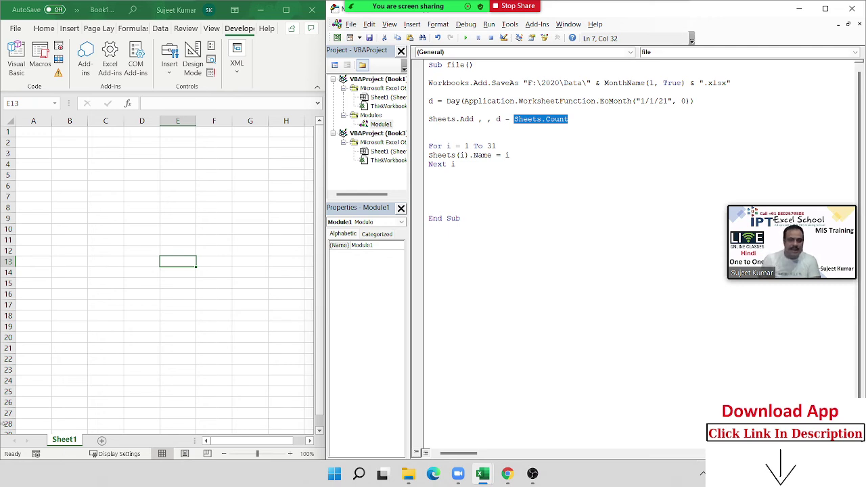
Change the day loop's upper limit from 31 to the variable d
{"action": "left_click", "coordinate": [471, 173]}
{"action": "key", "text": "shift+Up"}
{"action": "key", "text": "shift+Up"}
{"action": "key", "text": "shift+Up"}
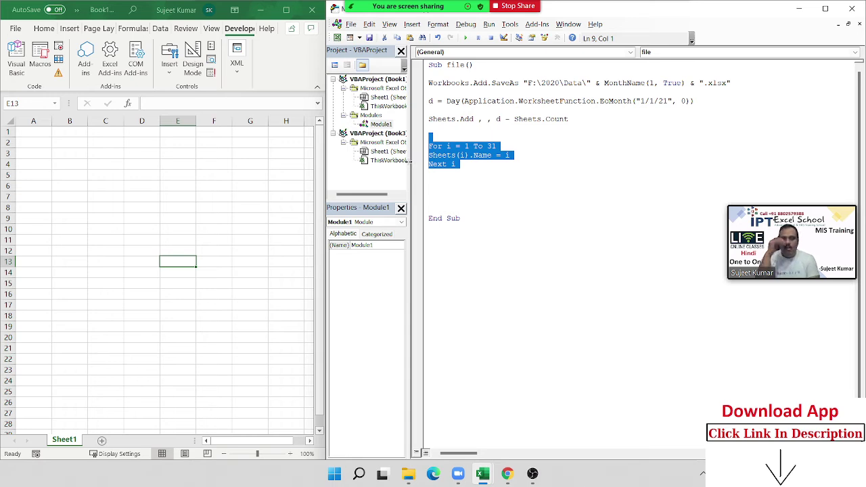
{"action": "left_click", "coordinate": [509, 147]}
{"action": "double_click", "coordinate": [495, 146]}
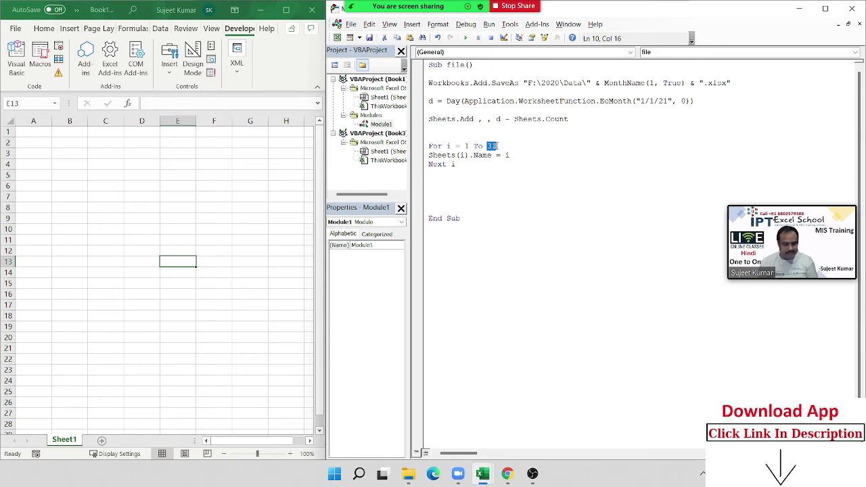
{"action": "type", "text": "d"}
{"action": "left_click", "coordinate": [497, 163]}
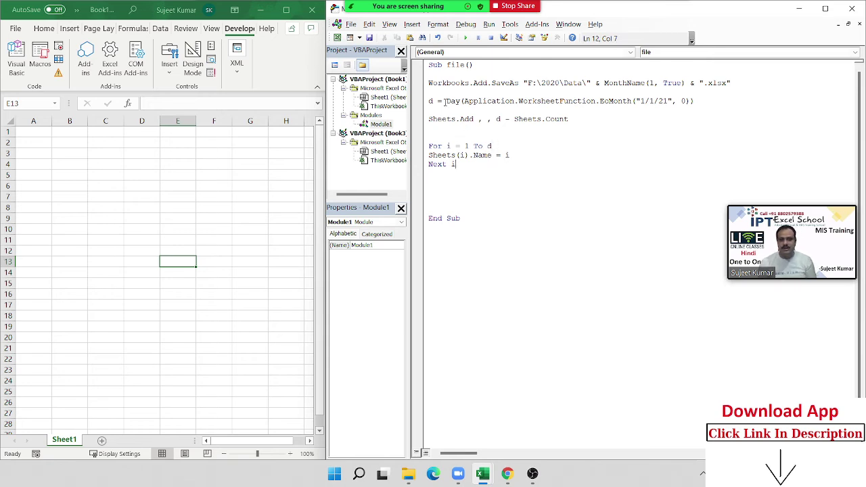
{"action": "left_click_drag", "start_coordinate": [434, 101], "coordinate": [427, 101]}
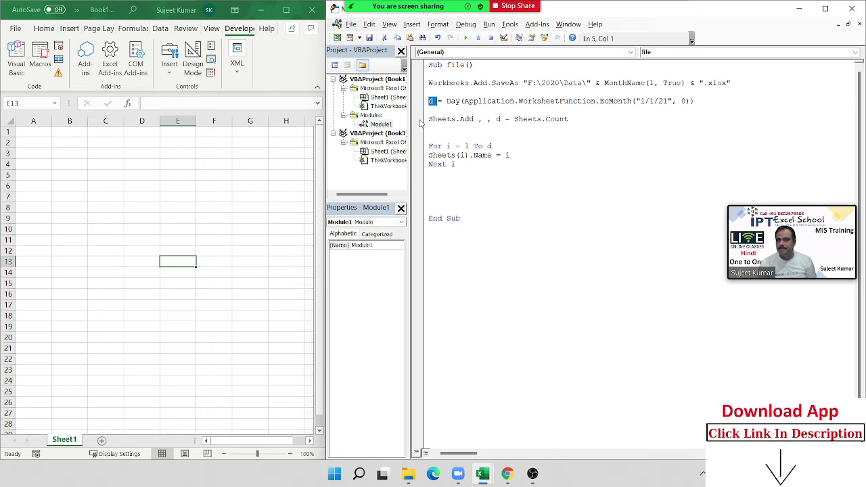
{"action": "left_click", "coordinate": [509, 150]}
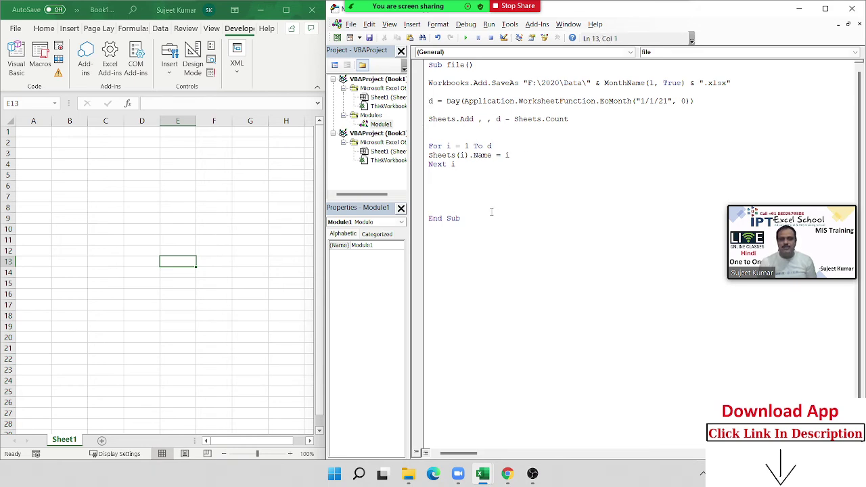
{"action": "left_click_drag", "start_coordinate": [491, 212], "coordinate": [416, 75]}
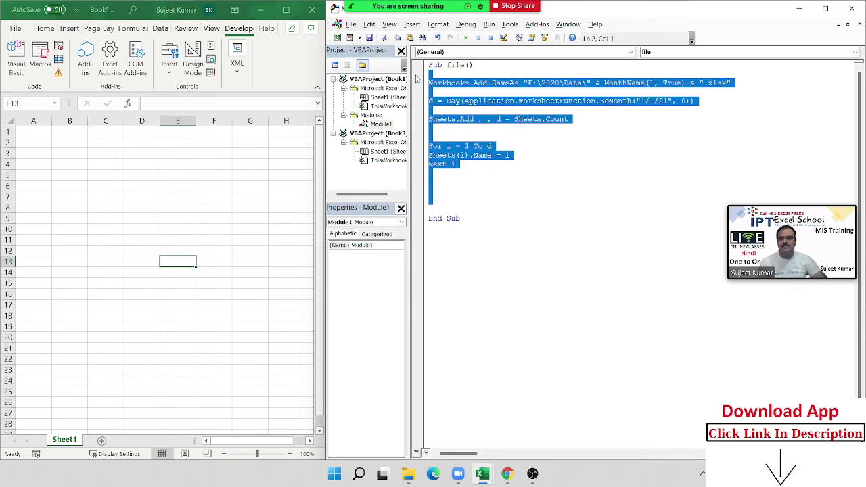
{"action": "left_click", "coordinate": [636, 111]}
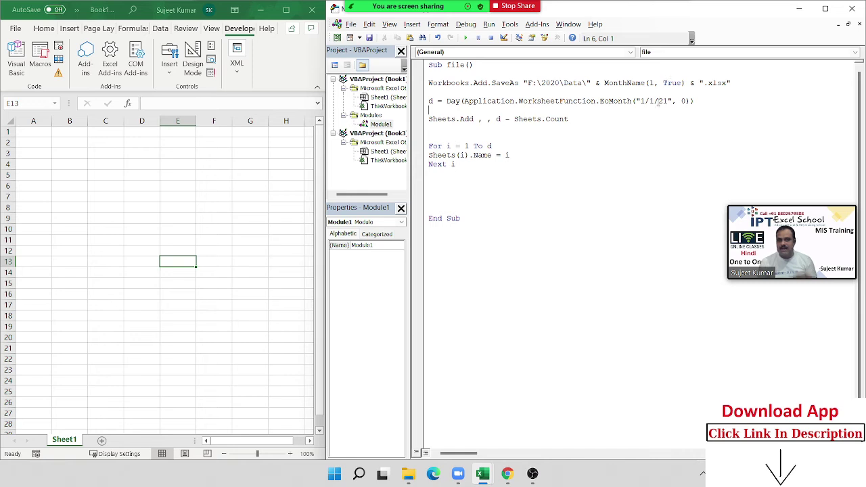
Switch the month to February: MonthName(2, True) and date "2/1/21" in EoMonth
{"action": "left_click", "coordinate": [654, 83]}
{"action": "double_click", "coordinate": [654, 82]}
{"action": "type", "text": "2"}
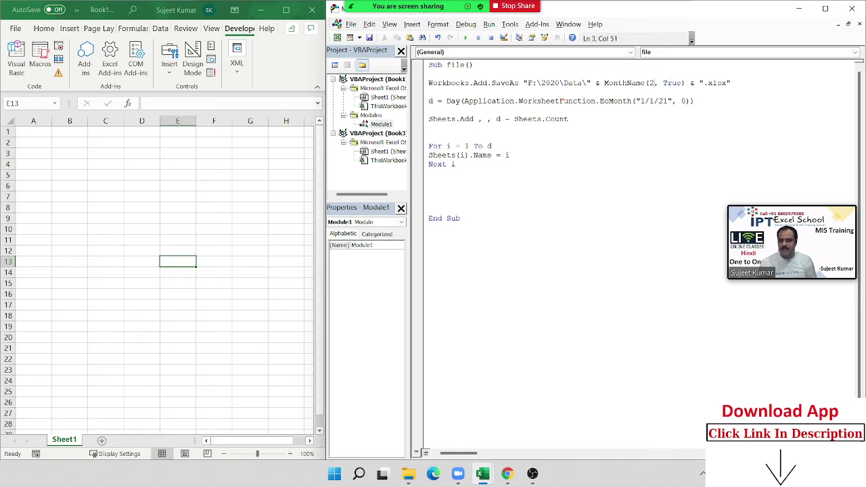
{"action": "left_click", "coordinate": [645, 101]}
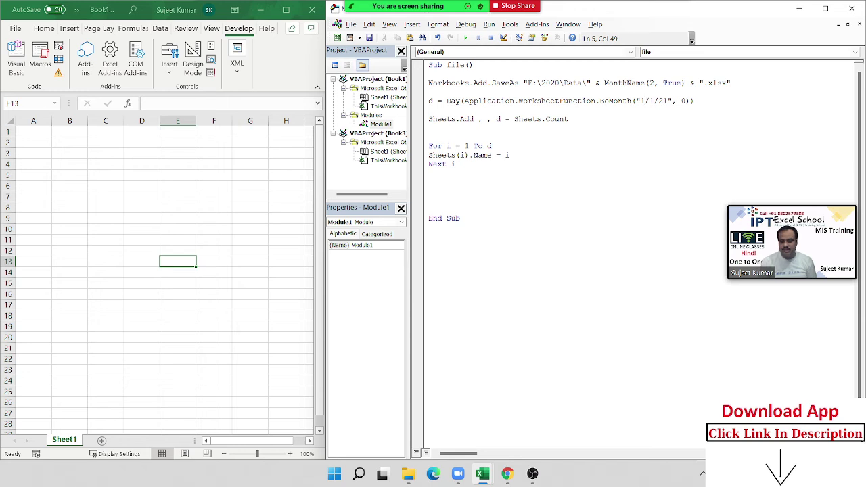
{"action": "key", "text": "BackSpace"}
{"action": "type", "text": "2"}
{"action": "left_click", "coordinate": [642, 118]}
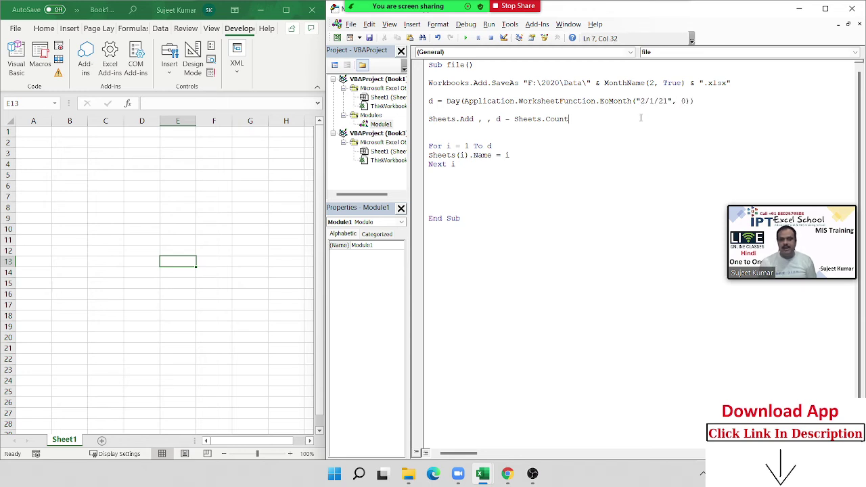
{"action": "left_click", "coordinate": [534, 109]}
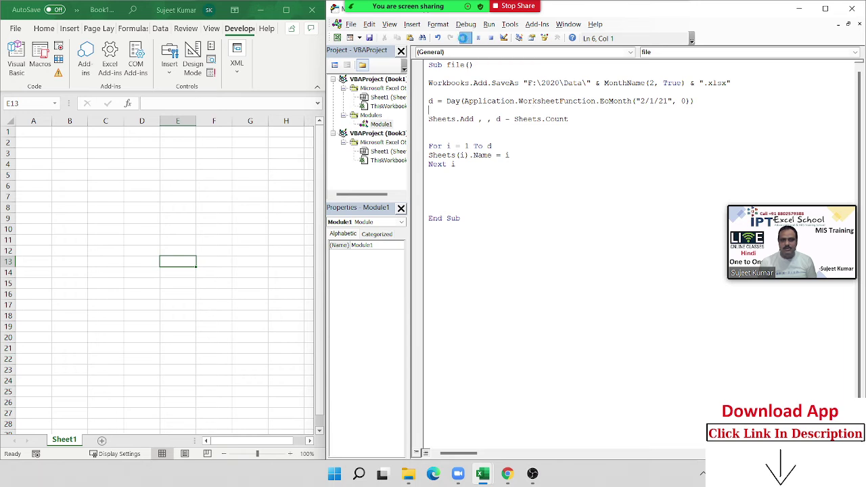
Run the macro, check the Feb workbook's numbered day sheets, and close it with Don't Save
{"action": "left_click", "coordinate": [465, 38]}
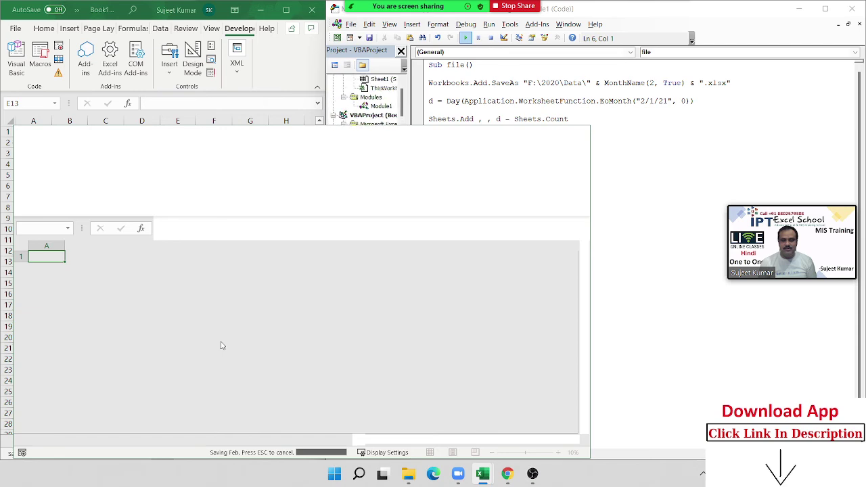
{"action": "left_click", "coordinate": [189, 438]}
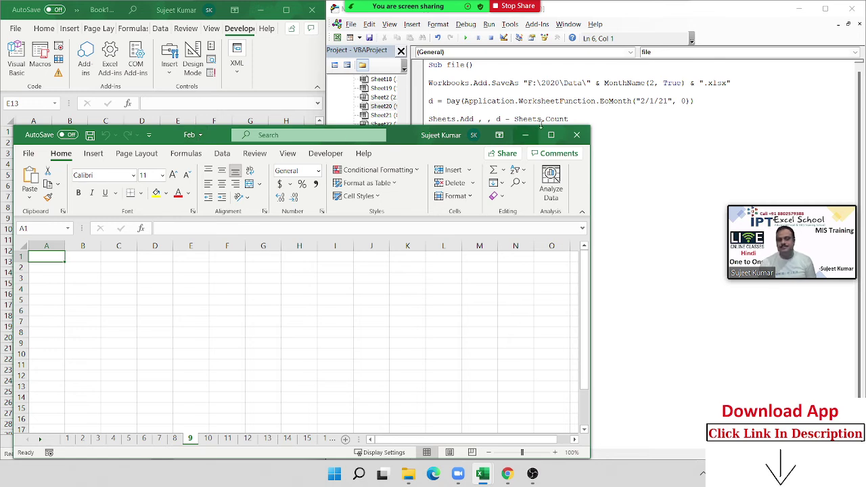
{"action": "left_click", "coordinate": [579, 135]}
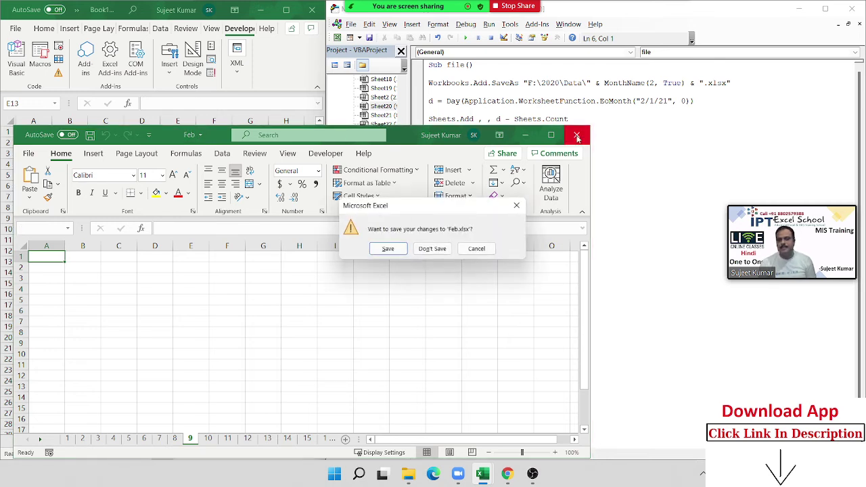
{"action": "left_click", "coordinate": [437, 251]}
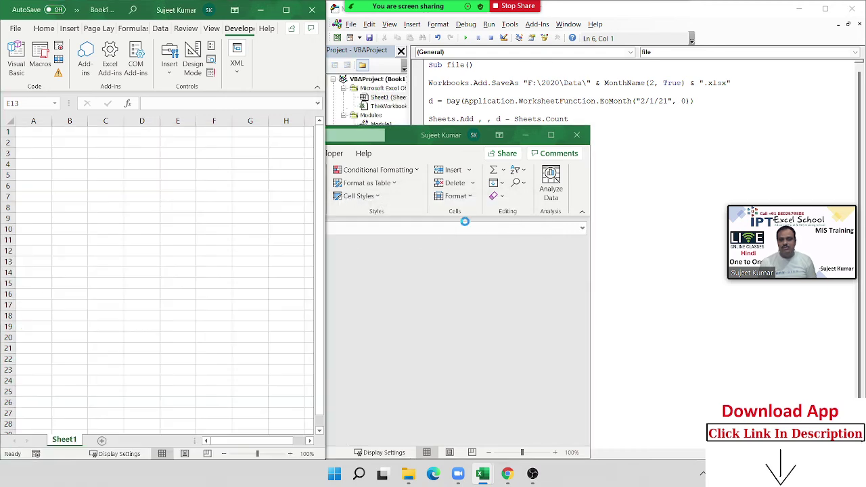
{"action": "left_click", "coordinate": [465, 181]}
{"action": "type", "text": "ac"}
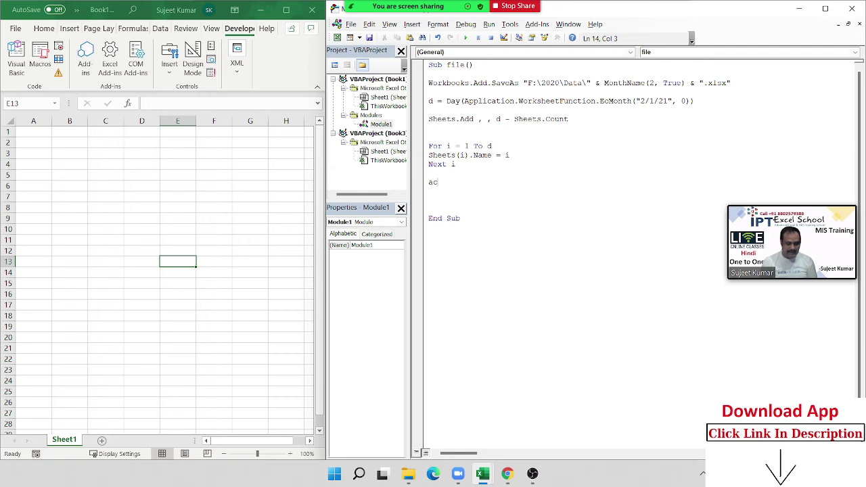
Add an 'ActiveWorkbook.Close True' line below Next i
{"action": "type", "text": "tiveWo"}
{"action": "type", "text": "rk"}
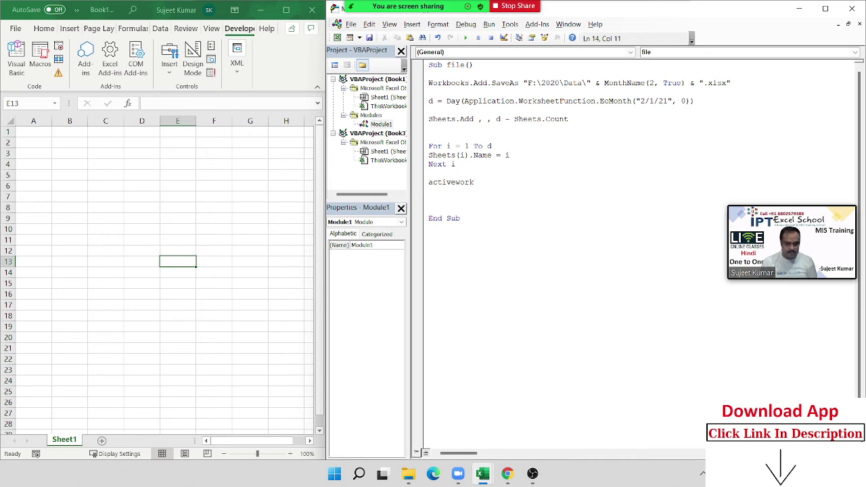
{"action": "type", "text": "book"}
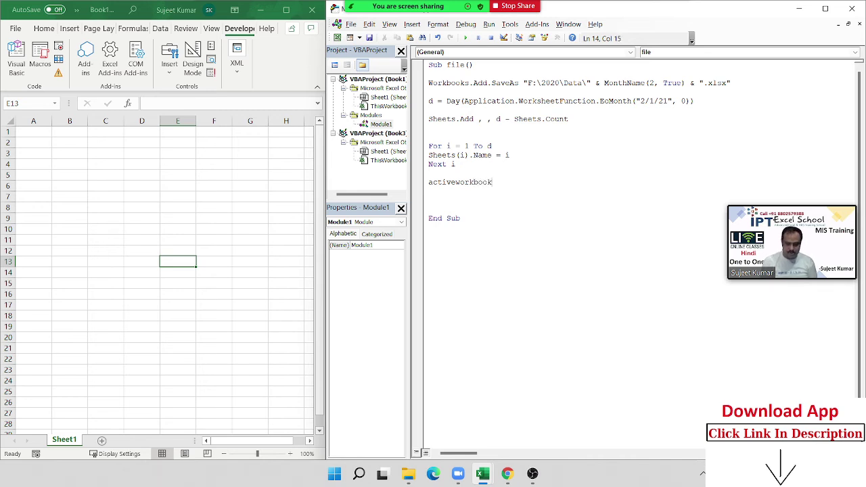
{"action": "type", "text": ".Close"}
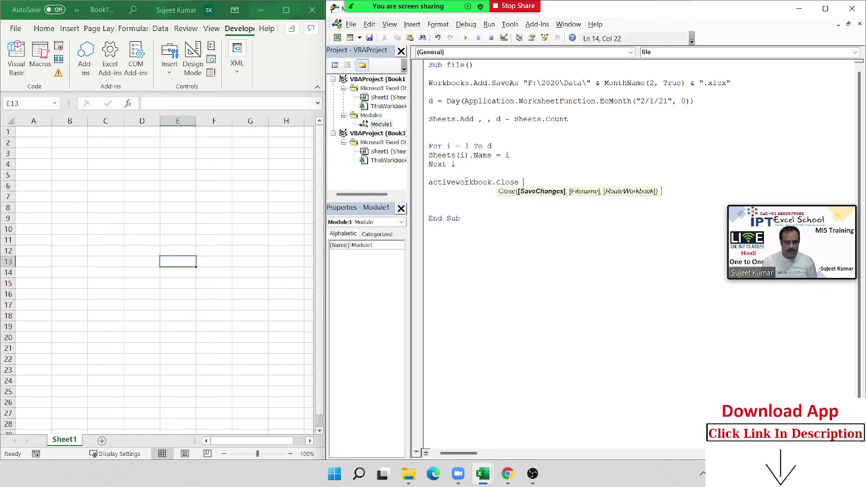
{"action": "type", "text": " True"}
{"action": "key", "text": "Return"}
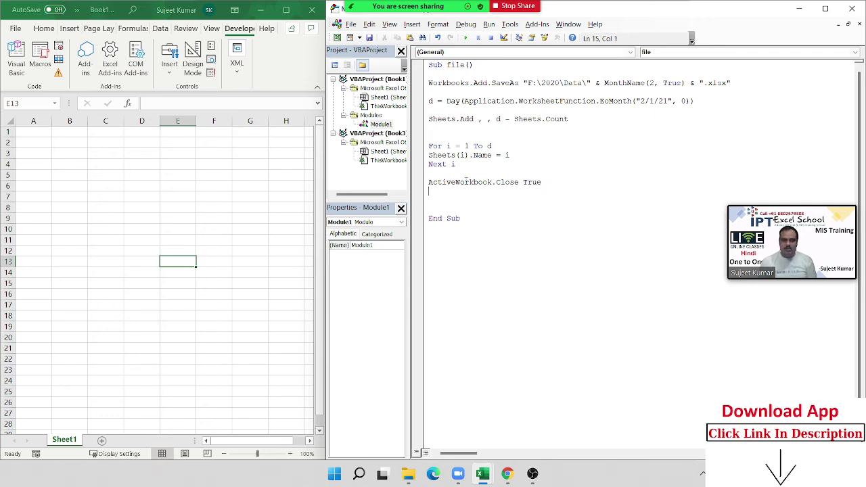
{"action": "left_click_drag", "start_coordinate": [484, 200], "coordinate": [427, 84]}
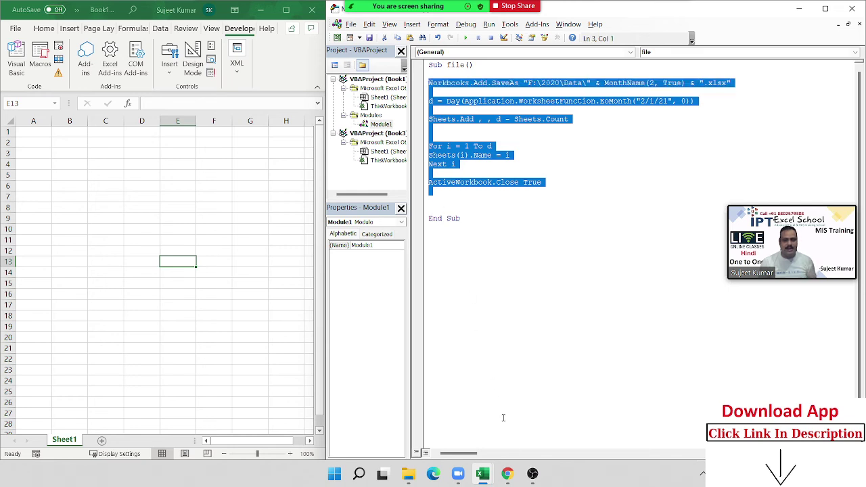
Permanently delete the Jan and Feb workbooks from F:\2020\Data with Shift+Delete
{"action": "left_click", "coordinate": [408, 474]}
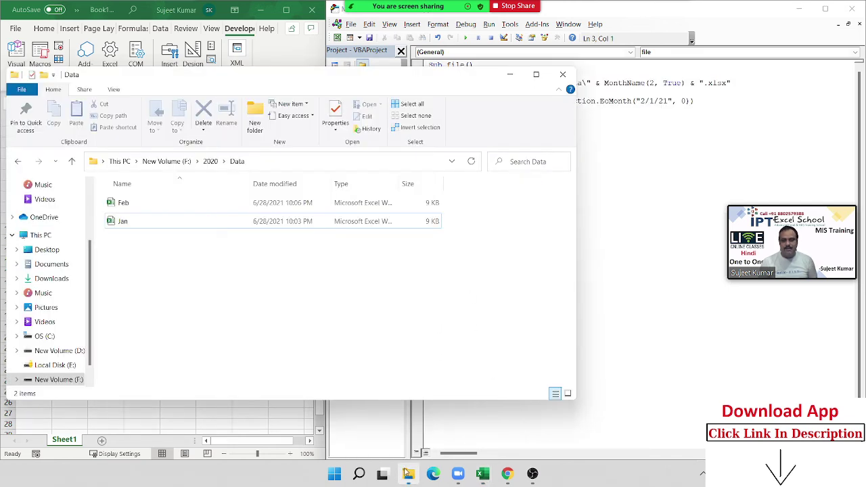
{"action": "left_click_drag", "start_coordinate": [233, 301], "coordinate": [87, 199]}
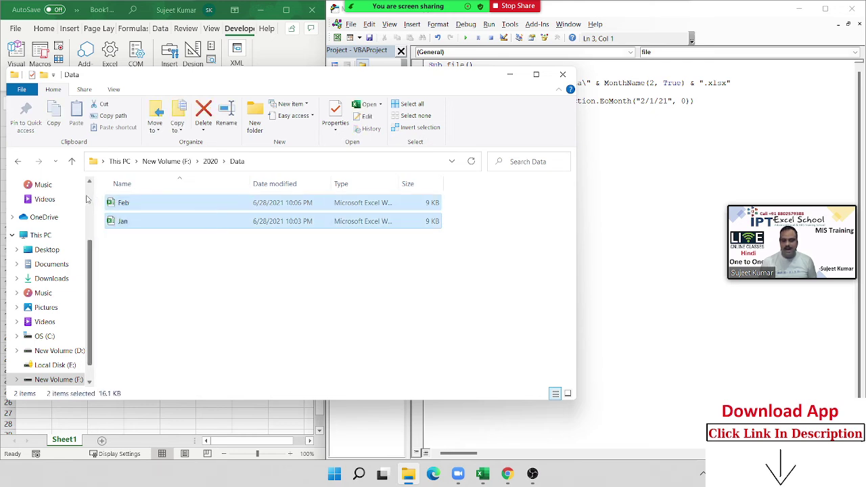
{"action": "key", "text": "shift+Delete"}
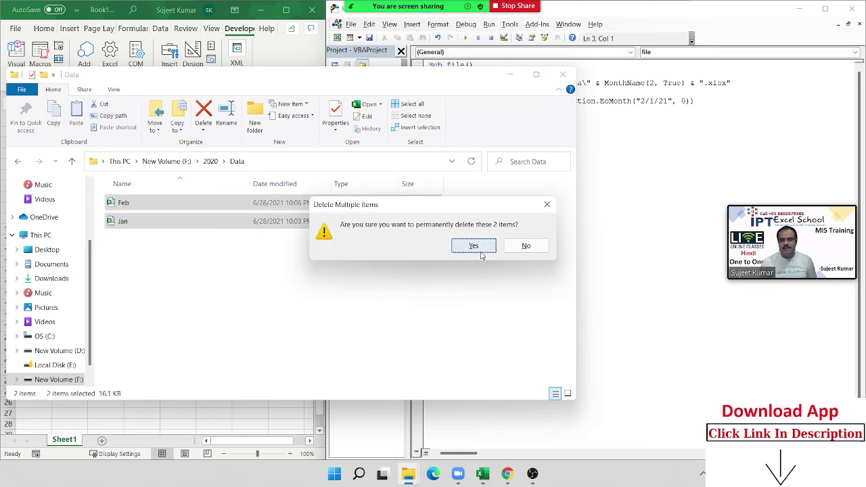
{"action": "left_click", "coordinate": [488, 256]}
{"action": "left_click", "coordinate": [657, 194]}
{"action": "left_click", "coordinate": [657, 158]}
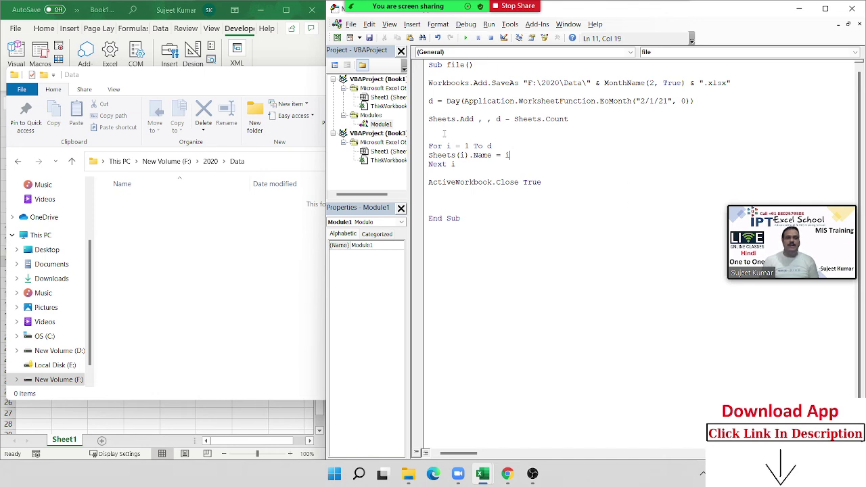
Wrap the macro body in a 'For j = 1 To 12' … 'Next j' loop
{"action": "left_click", "coordinate": [427, 82]}
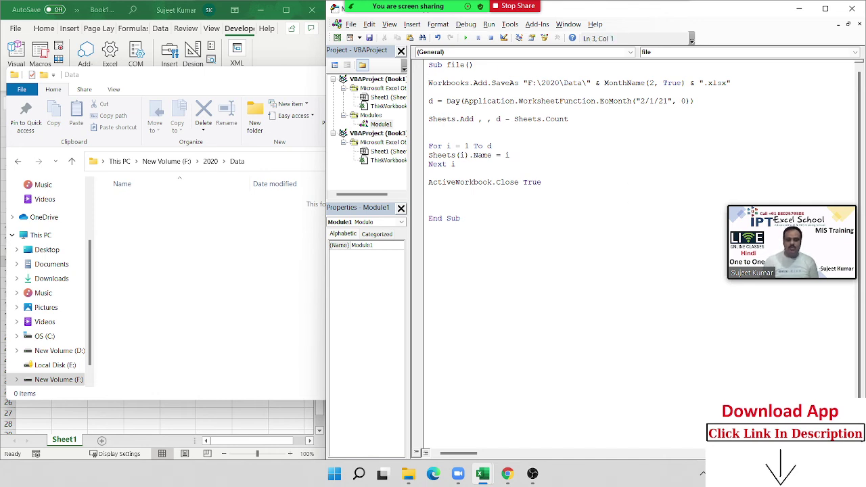
{"action": "key", "text": "Return"}
{"action": "key", "text": "Up"}
{"action": "type", "text": "fo"}
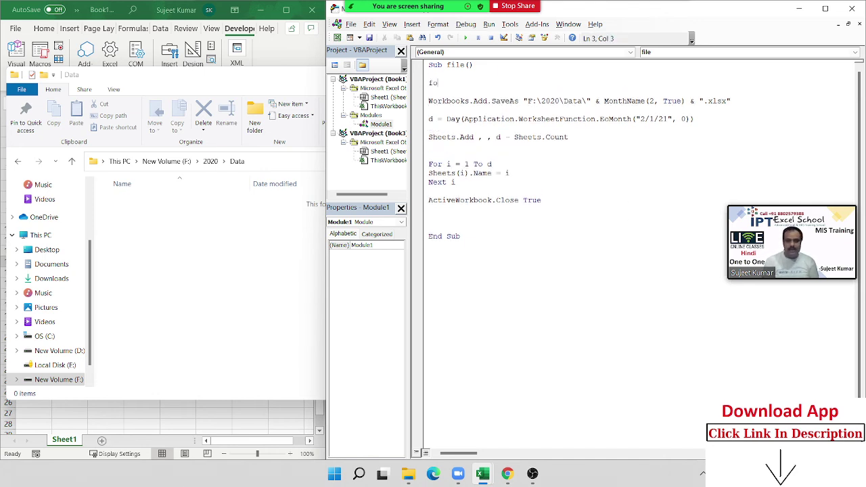
{"action": "type", "text": "r j"}
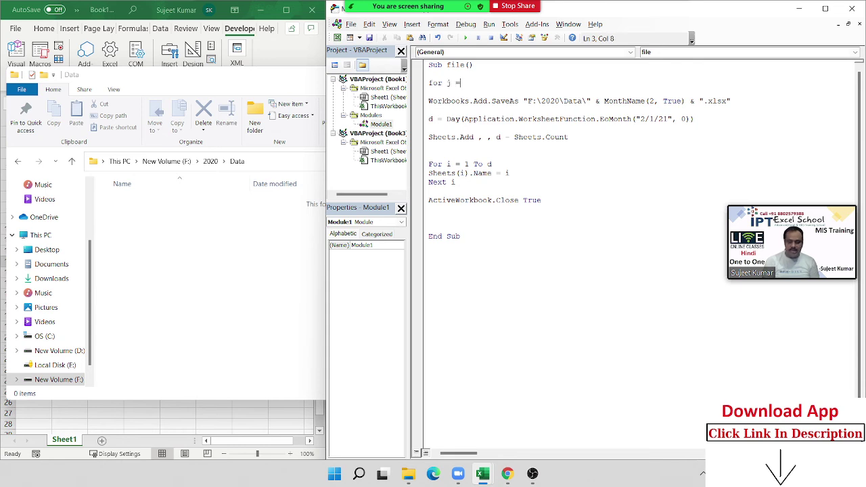
{"action": "type", "text": " = 1 to "}
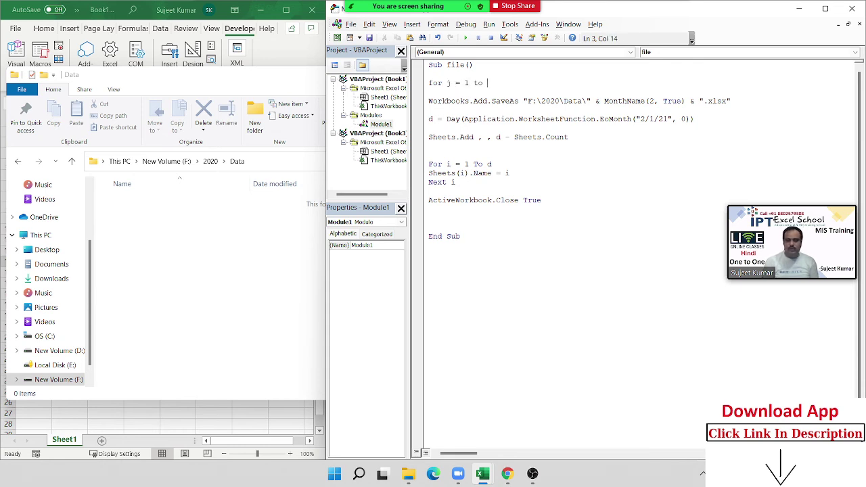
{"action": "type", "text": "12"}
{"action": "left_click", "coordinate": [467, 229]}
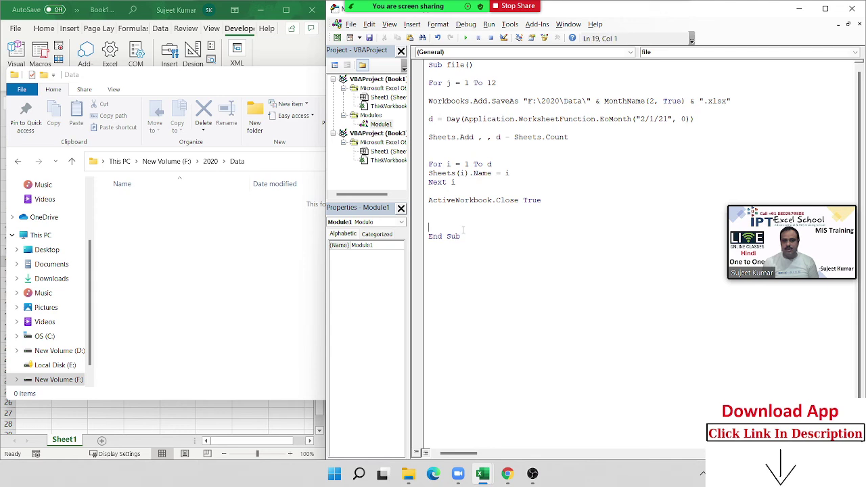
{"action": "type", "text": "ne"}
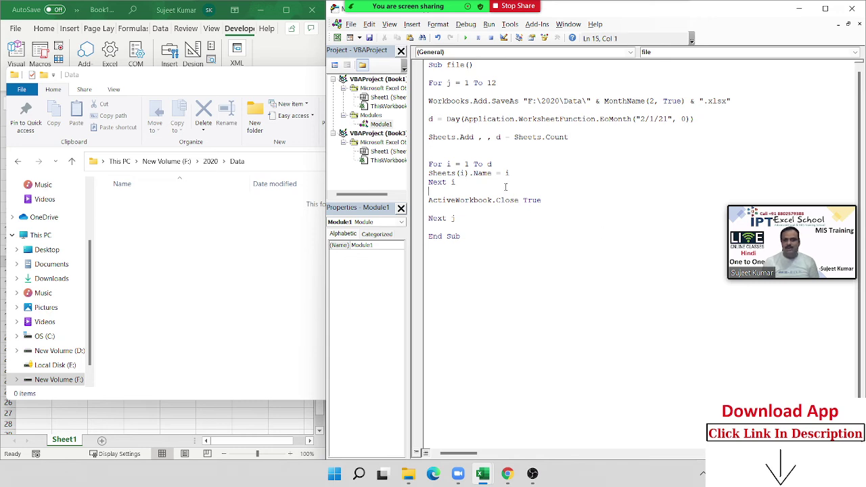
{"action": "left_click_drag", "start_coordinate": [459, 182], "coordinate": [439, 165]}
{"action": "double_click", "coordinate": [463, 174]}
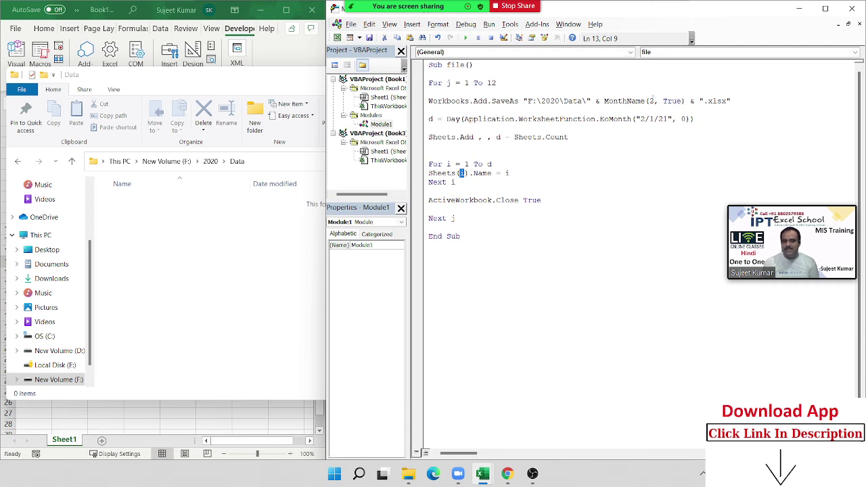
Make the month follow j: MonthName(j, True) and j & "/1/21" in EoMonth
{"action": "left_click", "coordinate": [649, 101]}
{"action": "key", "text": "Delete"}
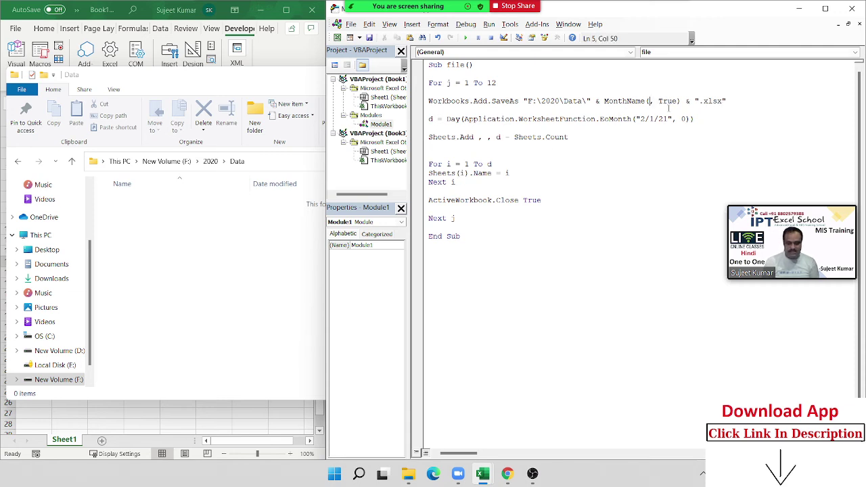
{"action": "type", "text": "j"}
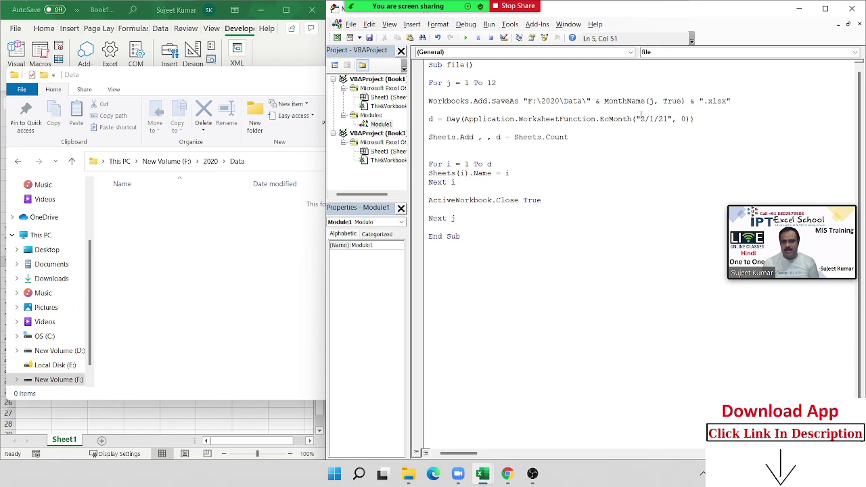
{"action": "left_click", "coordinate": [649, 119]}
{"action": "key", "text": "BackSpace"}
{"action": "key", "text": "Left"}
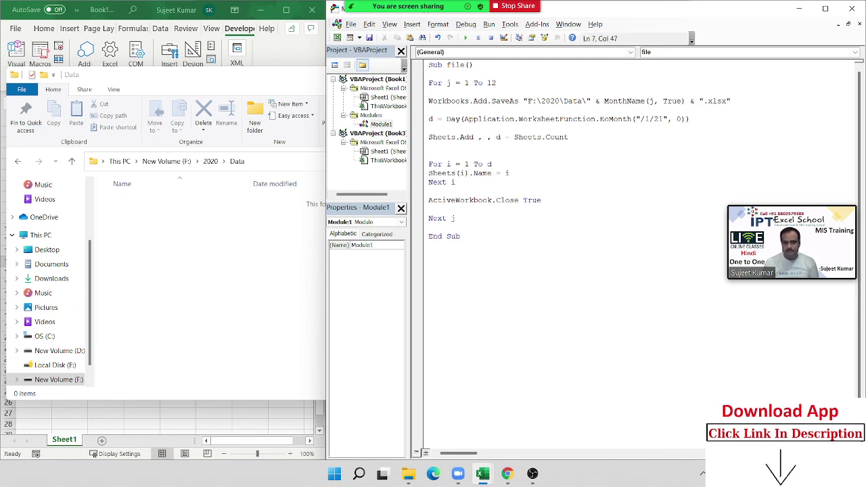
{"action": "type", "text": "j &"}
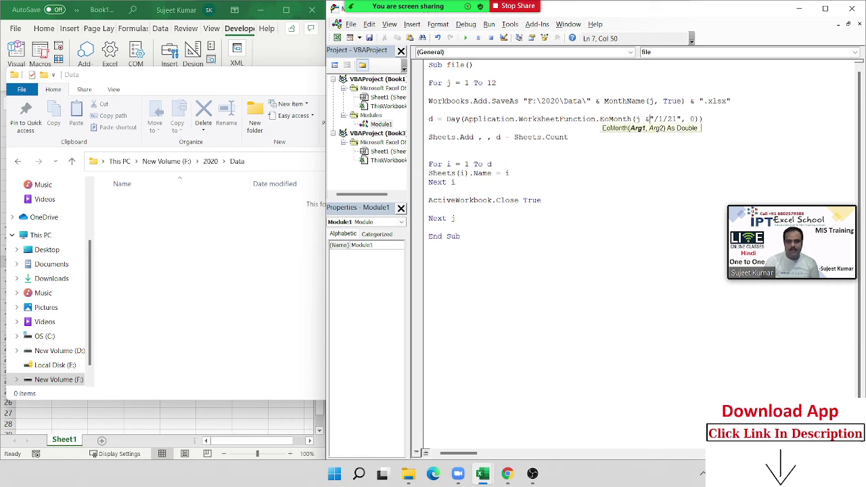
Run the twelve-month macro
{"action": "left_click", "coordinate": [651, 167]}
{"action": "left_click", "coordinate": [557, 143]}
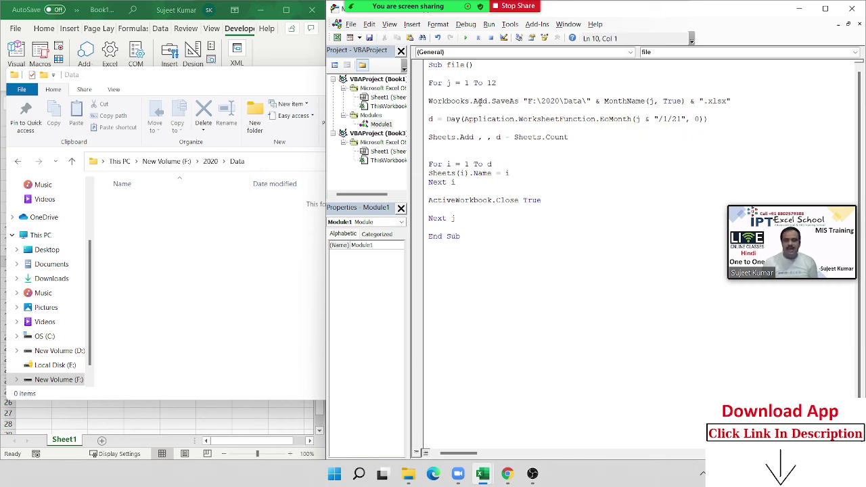
{"action": "left_click", "coordinate": [474, 101]}
{"action": "left_click", "coordinate": [465, 38]}
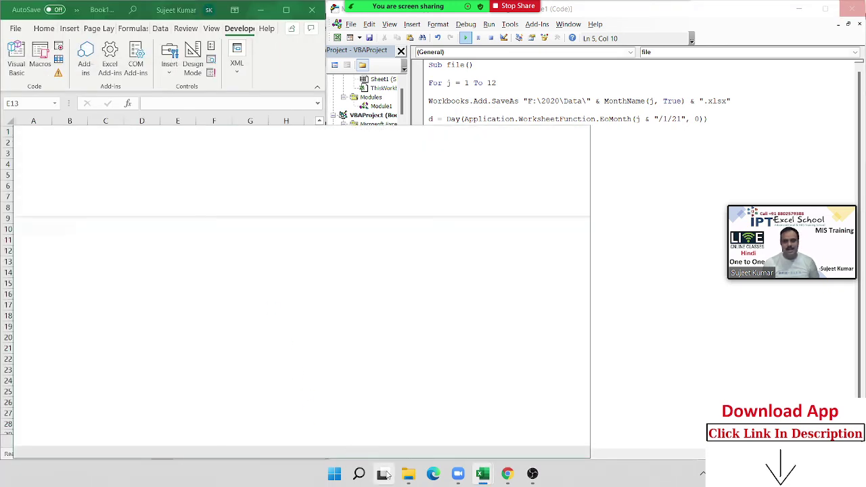
Check the F:\2020\Data folder for the generated monthly workbooks
{"action": "left_click", "coordinate": [408, 476]}
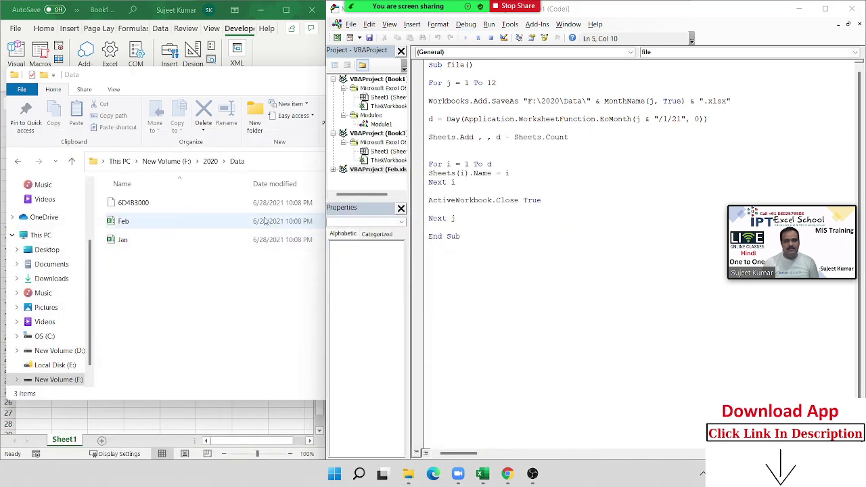
{"action": "left_click", "coordinate": [409, 474]}
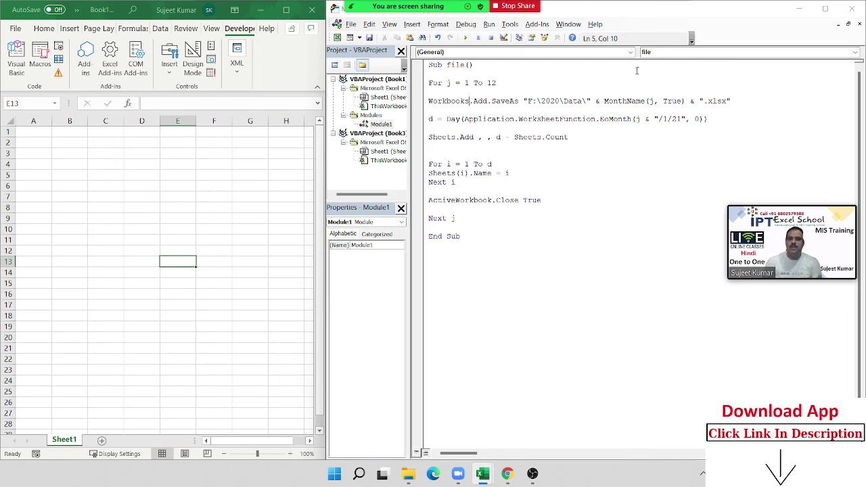
Maximize the VBA editor and review the code from Next i to End Sub
{"action": "left_click", "coordinate": [826, 9]}
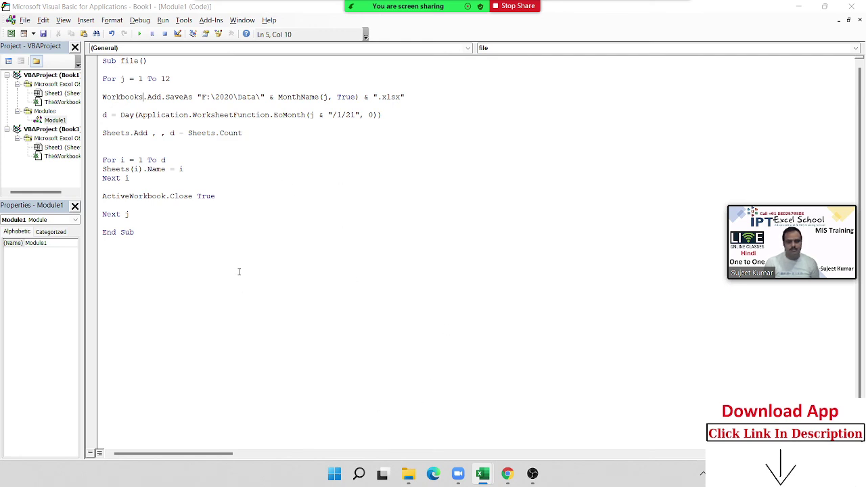
{"action": "left_click_drag", "start_coordinate": [221, 235], "coordinate": [191, 180]}
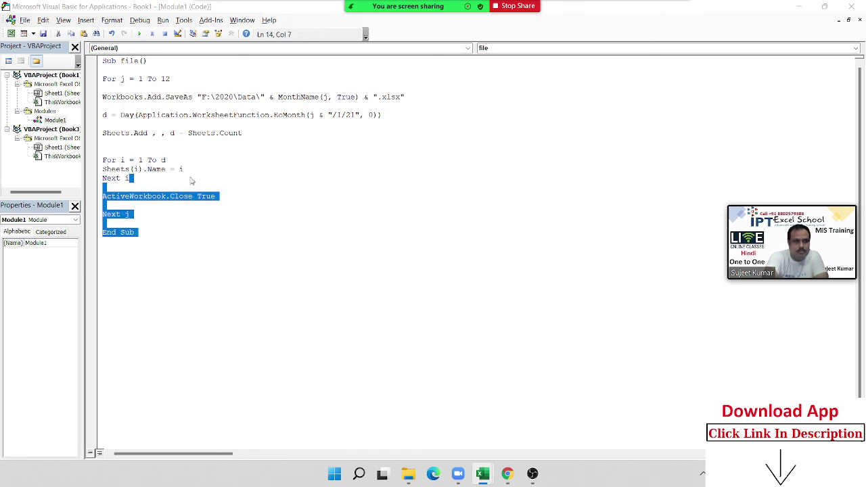
{"action": "right_click", "coordinate": [256, 189]}
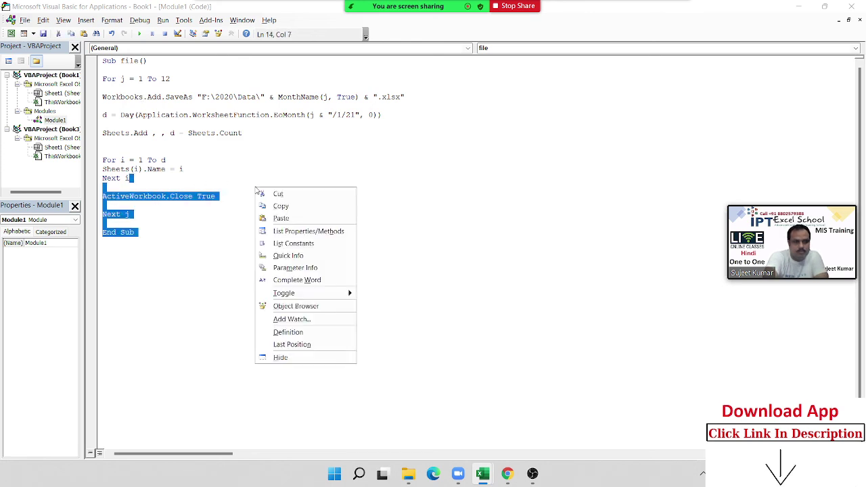
{"action": "left_click", "coordinate": [208, 273]}
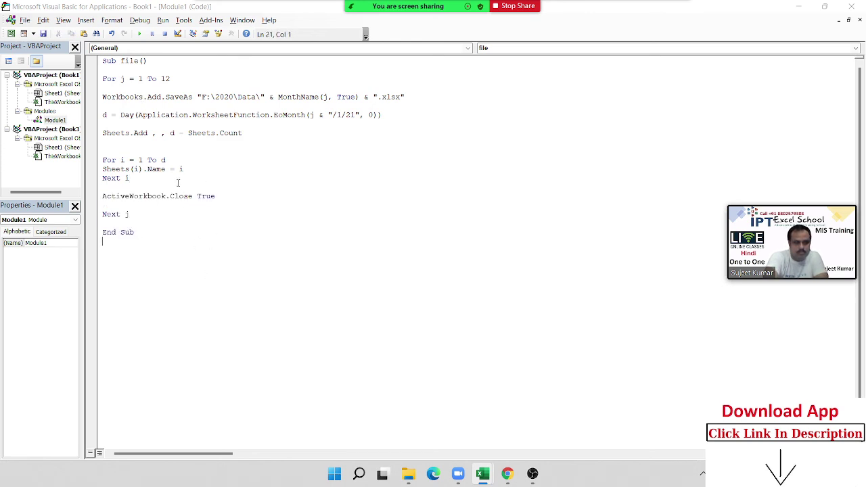
{"action": "right_click", "coordinate": [148, 191]}
{"action": "left_click", "coordinate": [294, 191]}
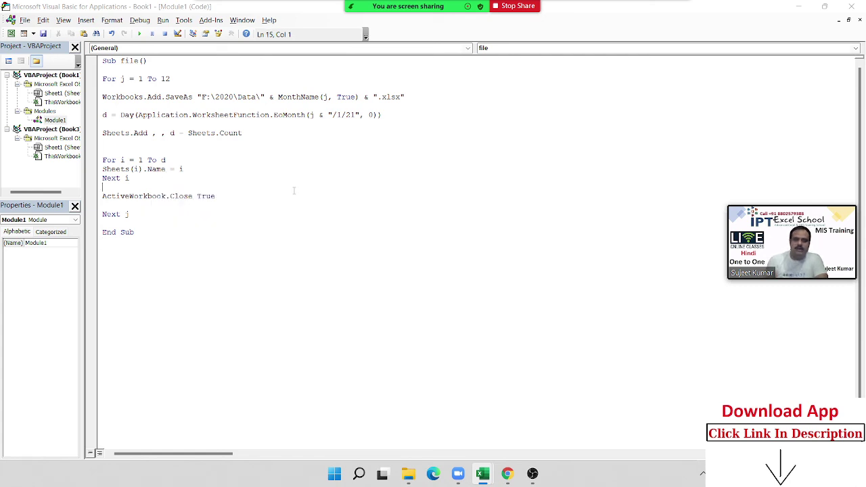